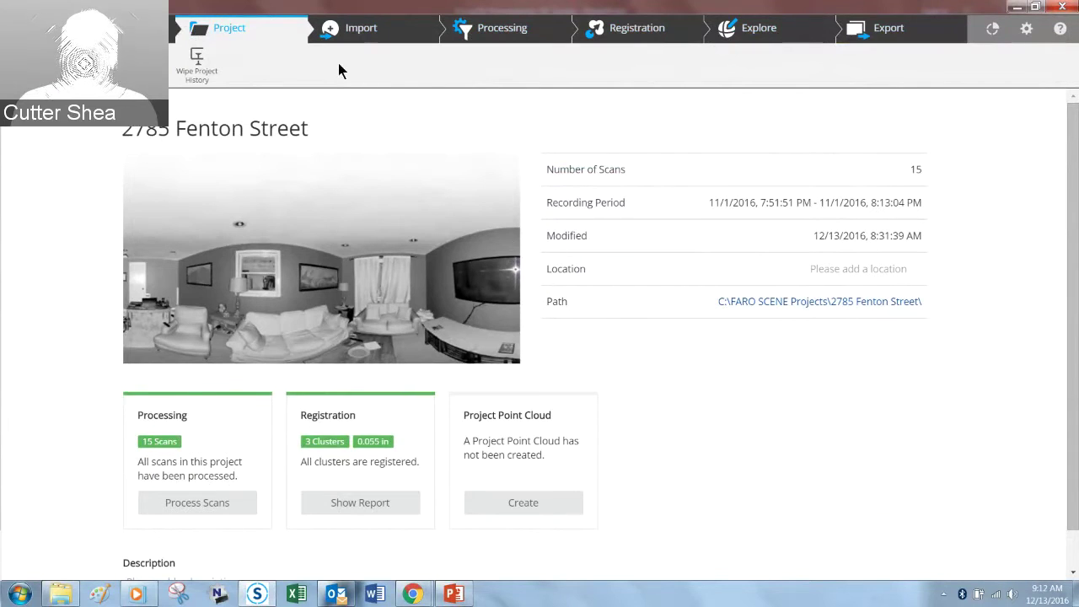
pyautogui.click(495, 32)
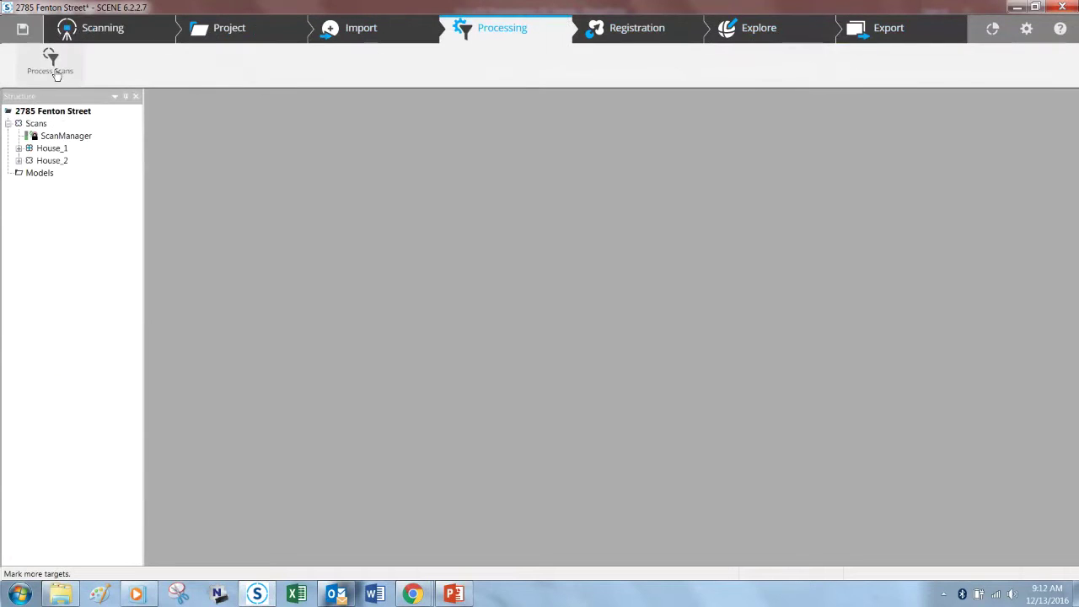
pyautogui.click(52, 66)
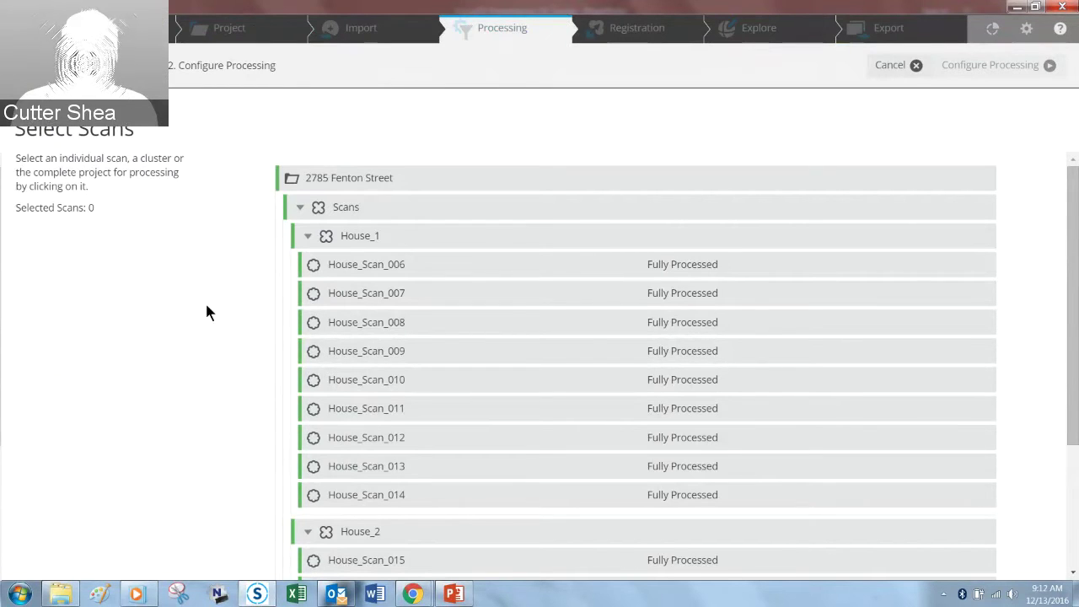
pyautogui.scroll(-3, 1030, 313)
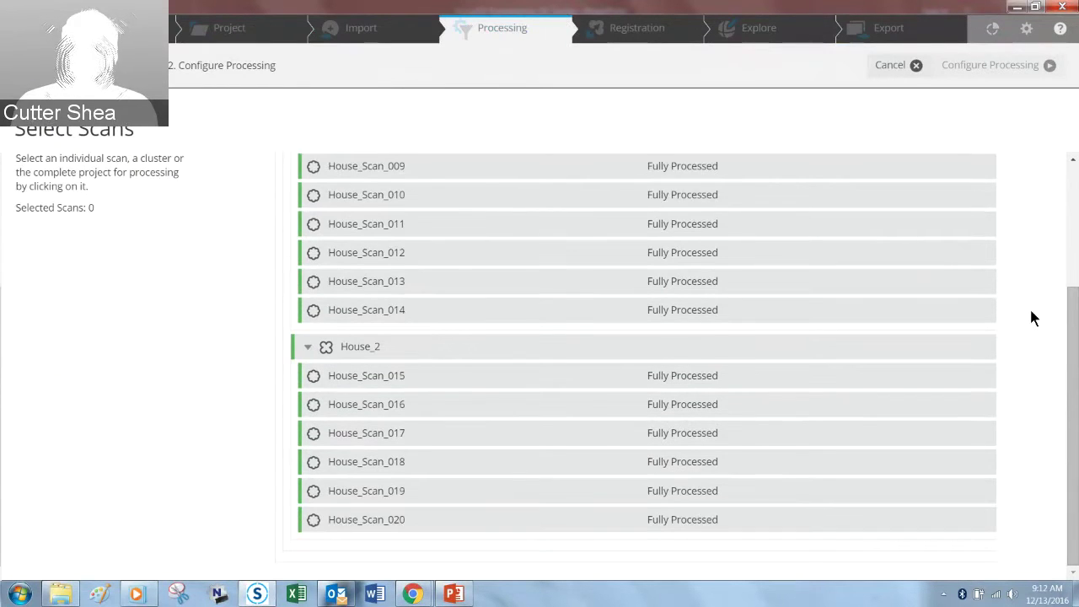
pyautogui.scroll(2, 1034, 318)
pyautogui.scroll(1, 1032, 314)
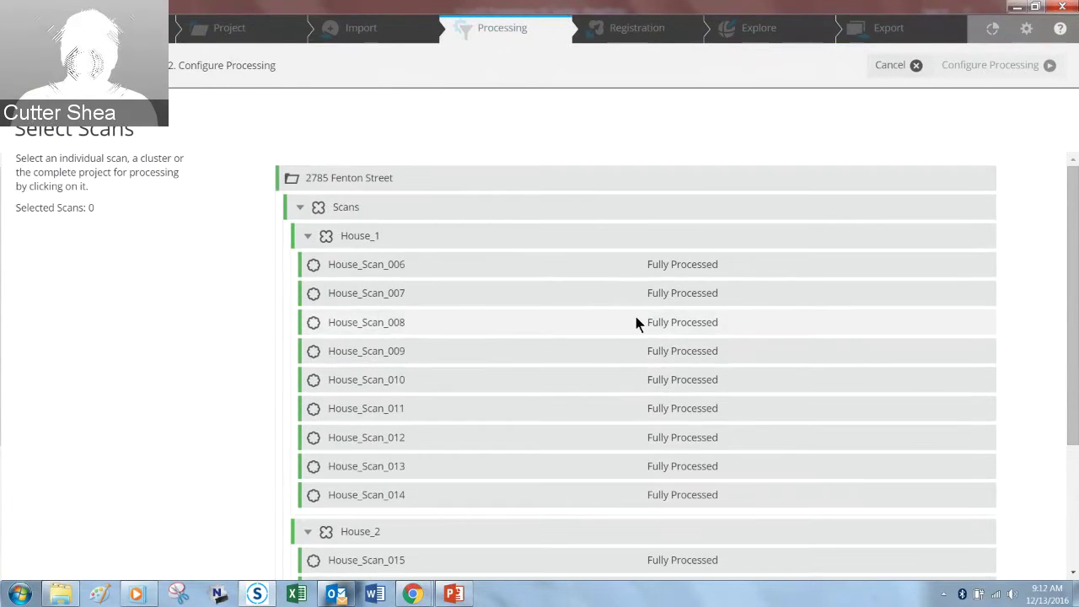
pyautogui.click(430, 262)
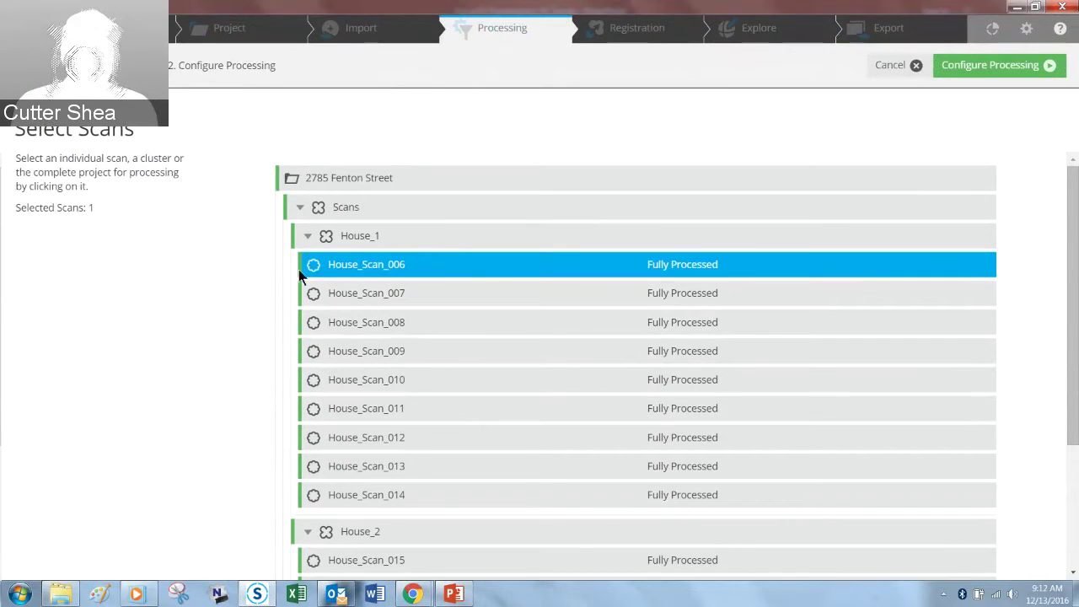
pyautogui.click(370, 240)
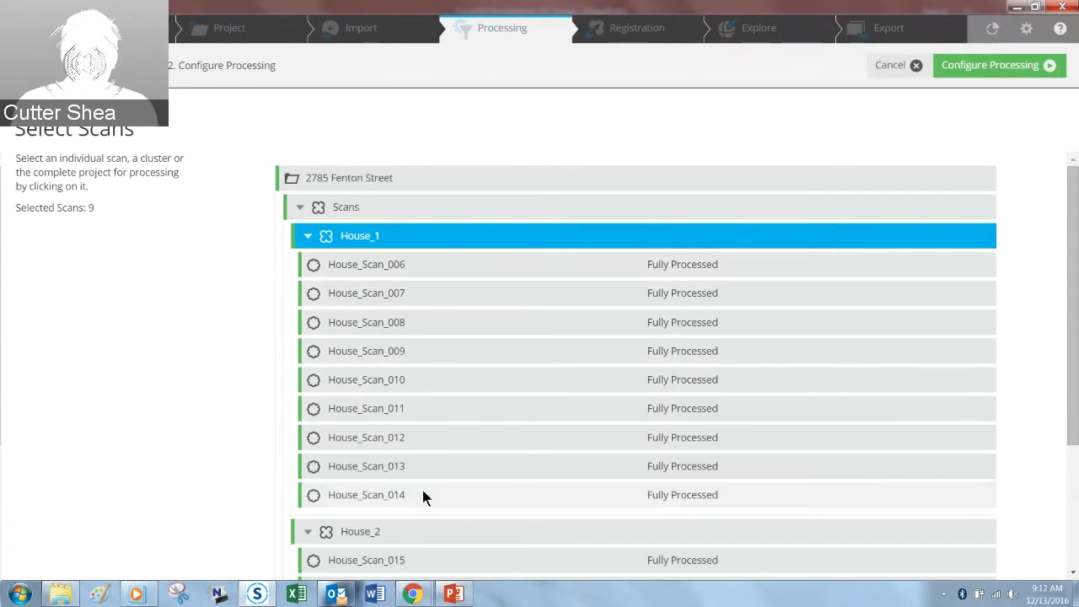
pyautogui.click(372, 205)
pyautogui.scroll(-2, 250, 295)
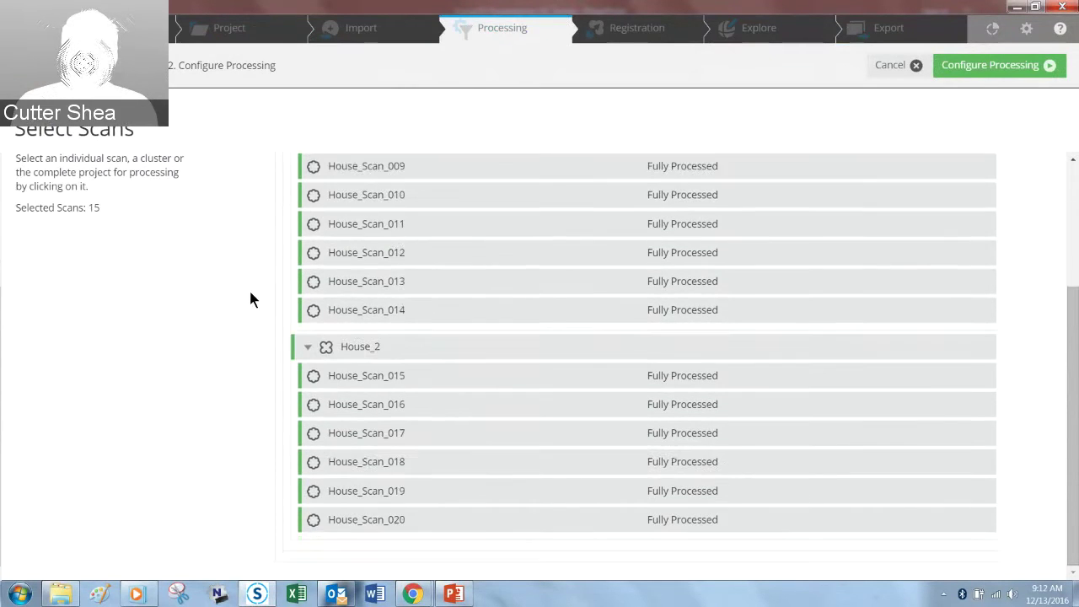
pyautogui.scroll(3, 304, 299)
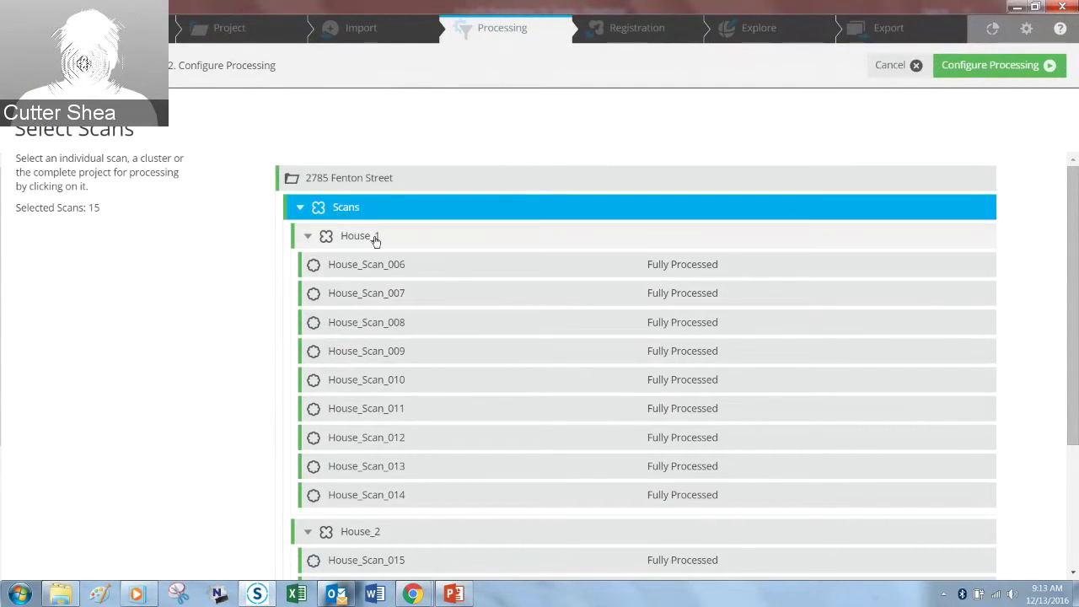
pyautogui.click(354, 182)
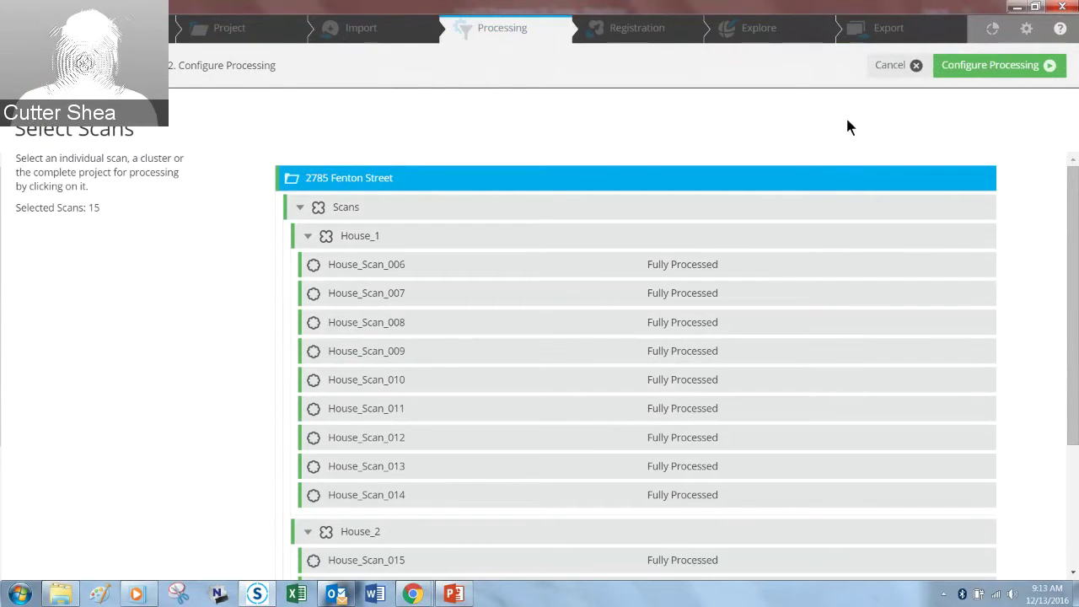
# Step: Turn Colorize Scans on then off, and enable Perform Automatic Registration
pyautogui.click(989, 69)
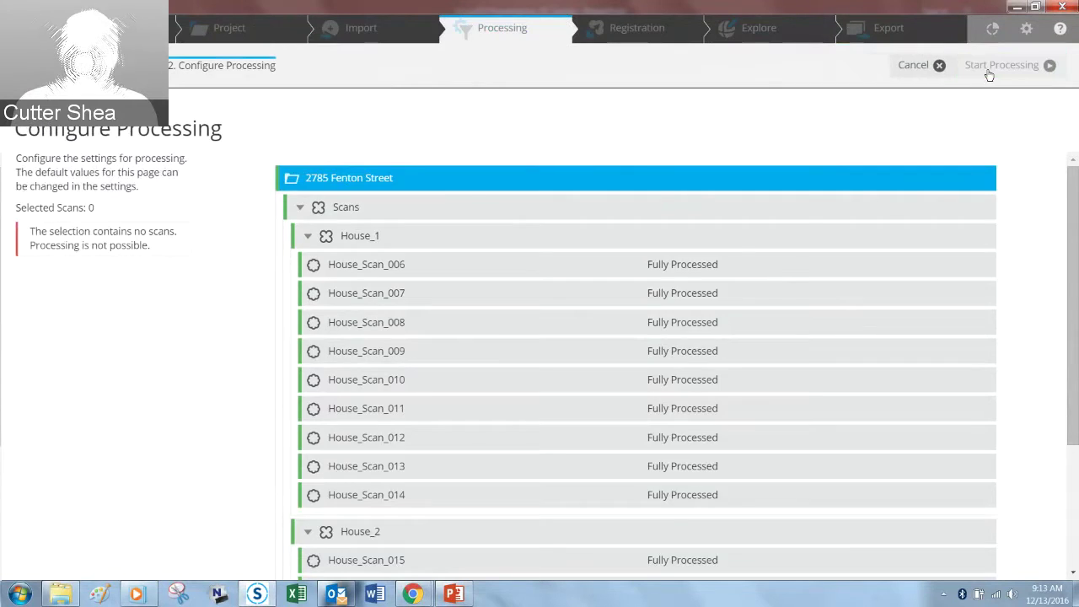
pyautogui.scroll(-1, 448, 177)
pyautogui.scroll(1, 449, 171)
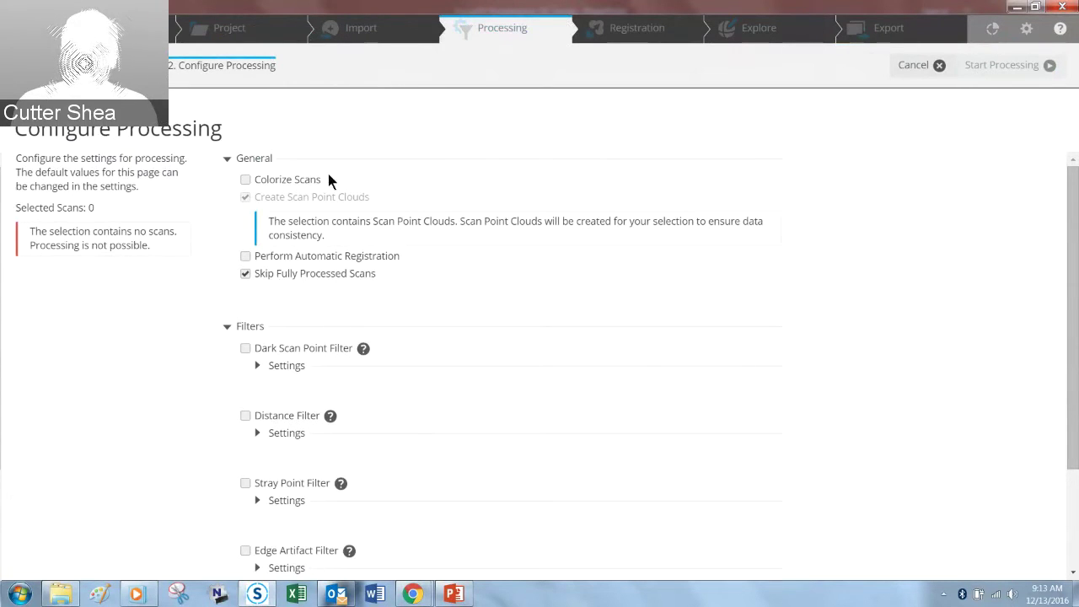
pyautogui.click(245, 180)
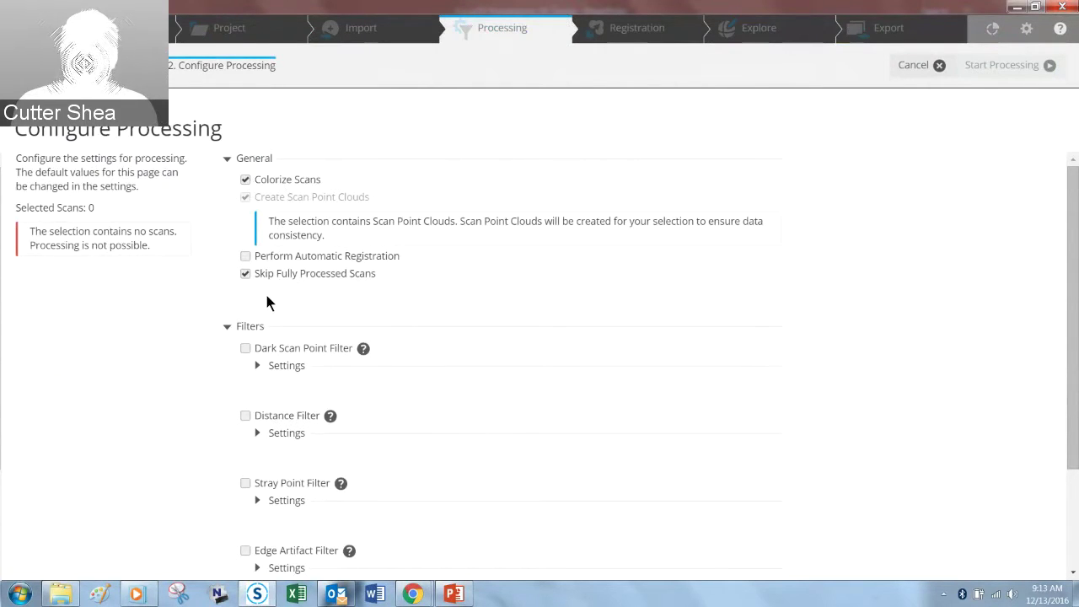
pyautogui.click(246, 187)
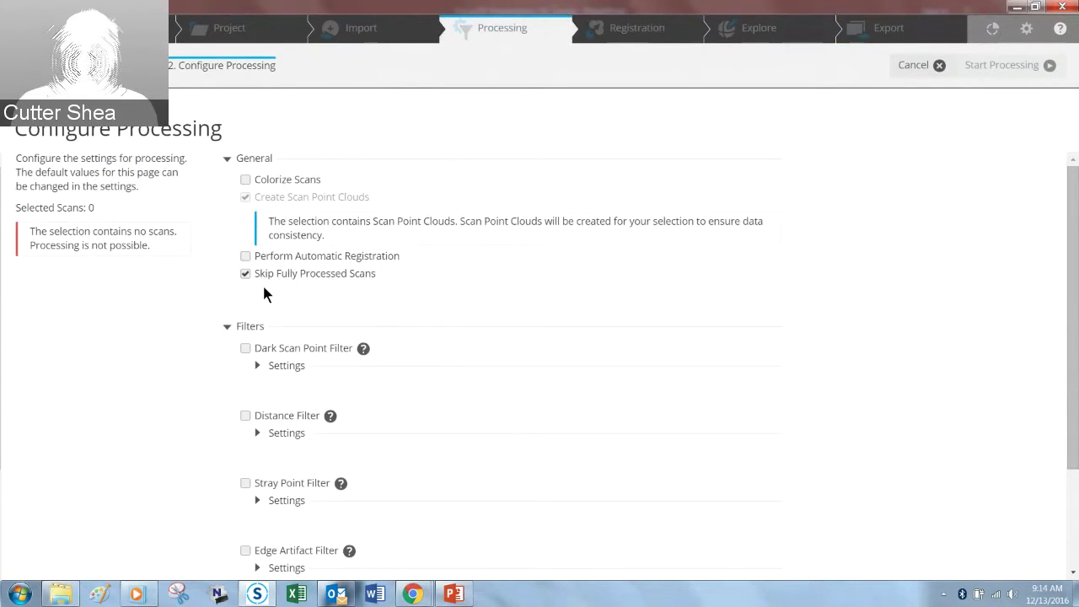
pyautogui.click(244, 257)
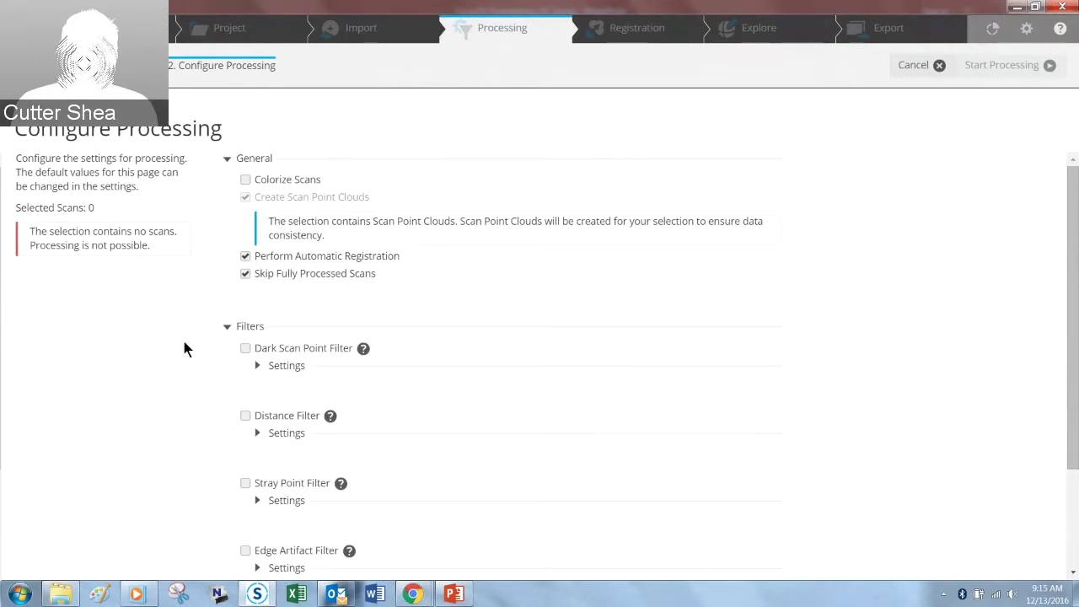
# Step: Read the Dark Scan Point and Distance Filter help and expand their settings
pyautogui.moveTo(1062, 279); pyautogui.dragTo(1054, 392)
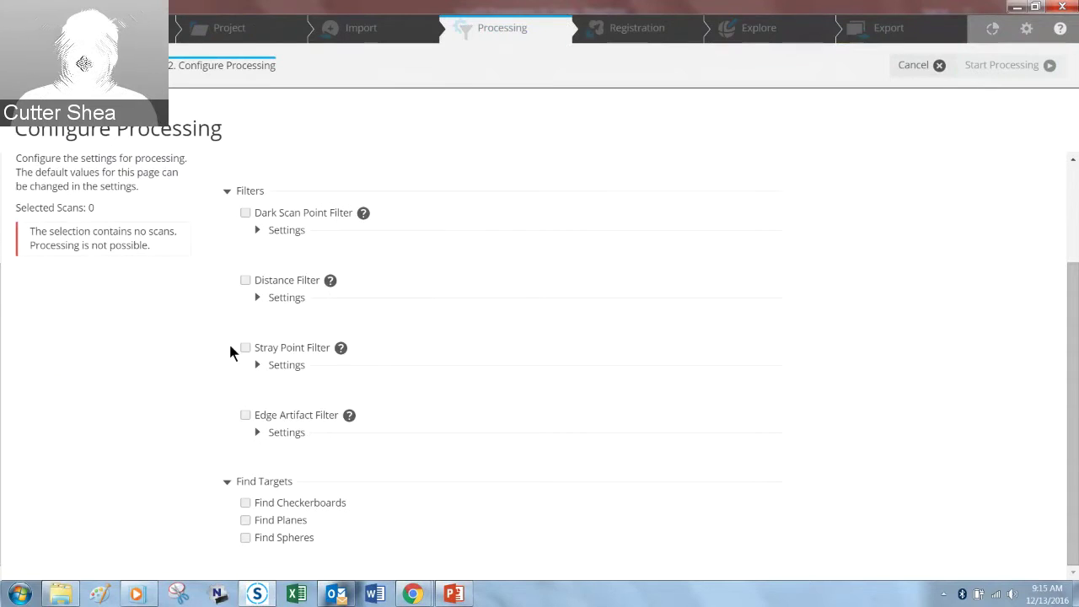
pyautogui.click(362, 215)
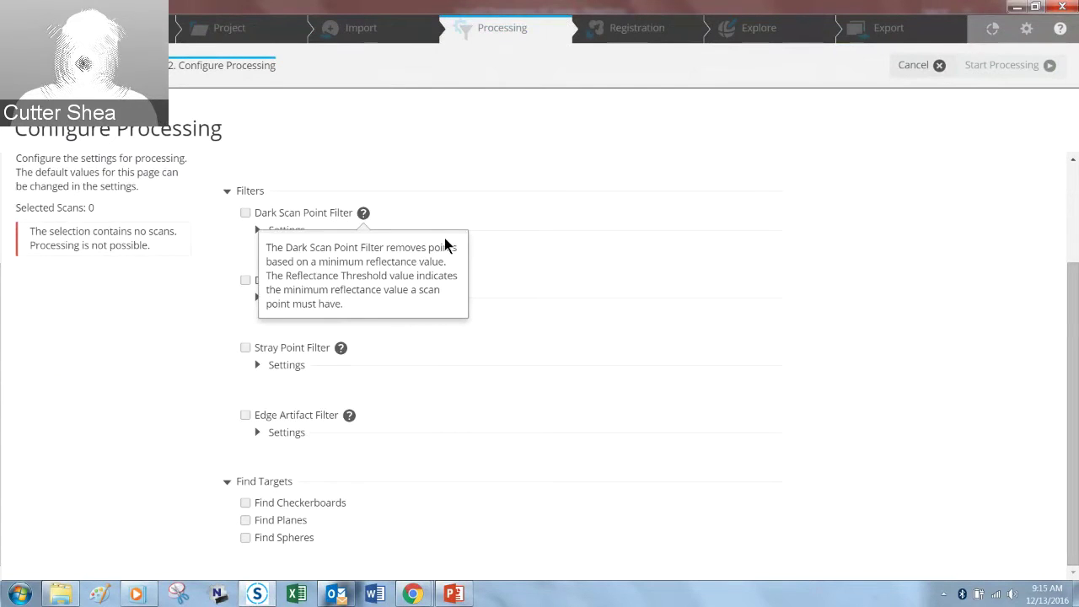
pyautogui.click(528, 253)
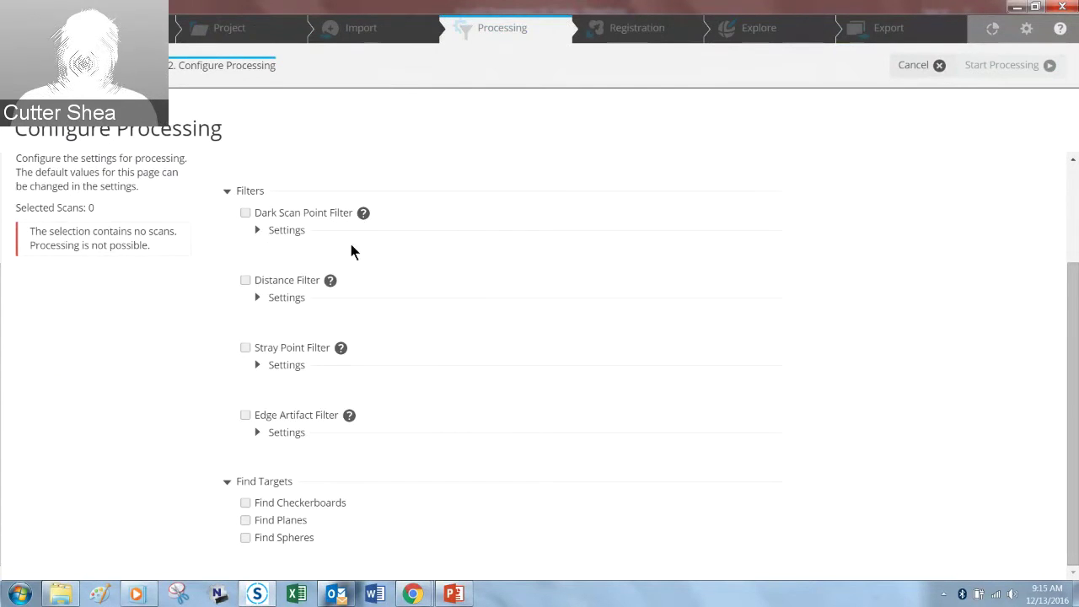
pyautogui.click(256, 231)
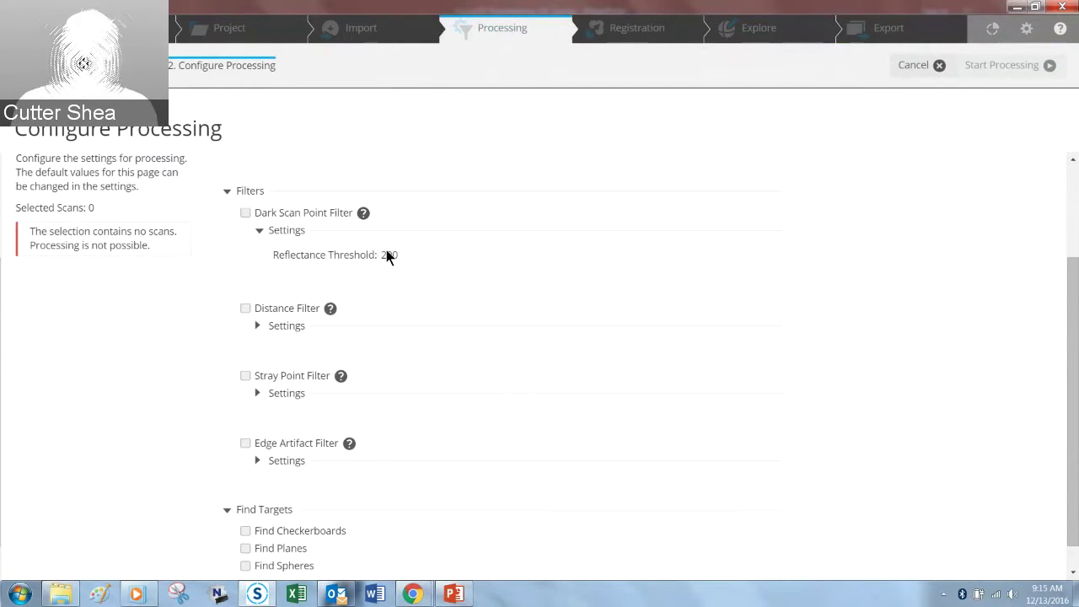
pyautogui.click(330, 308)
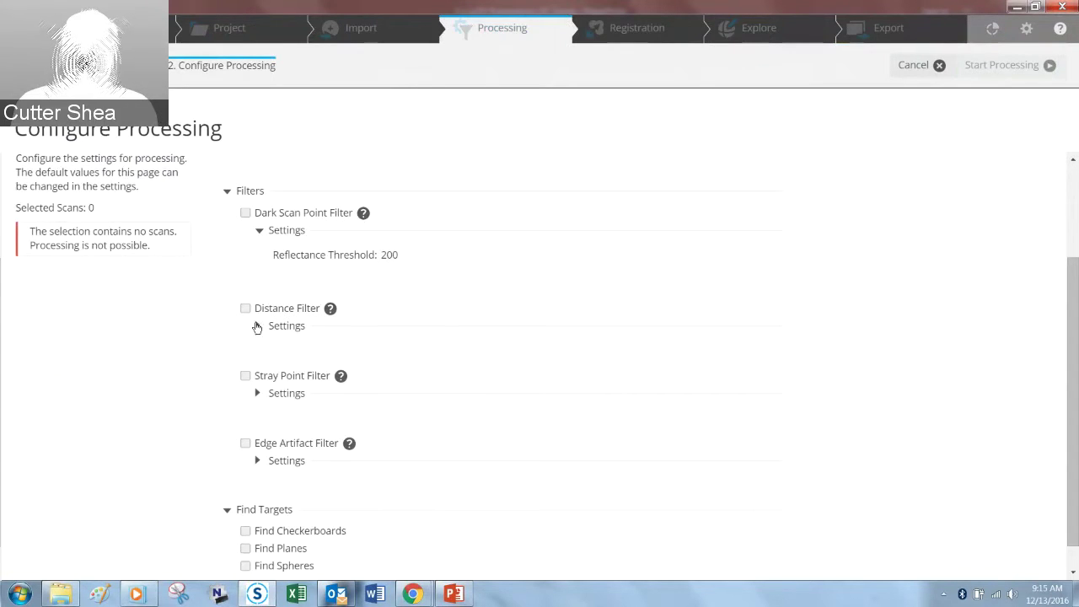
pyautogui.click(257, 326)
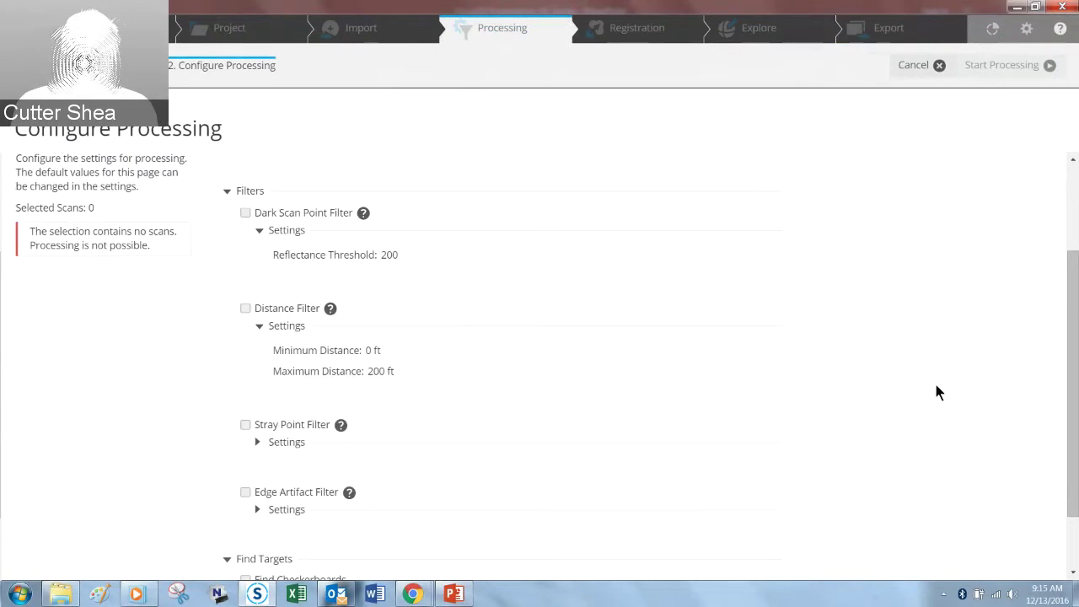
# Step: Expand the Edge Artifact Filter settings, then cancel the processing setup
pyautogui.scroll(-2, 1072, 344)
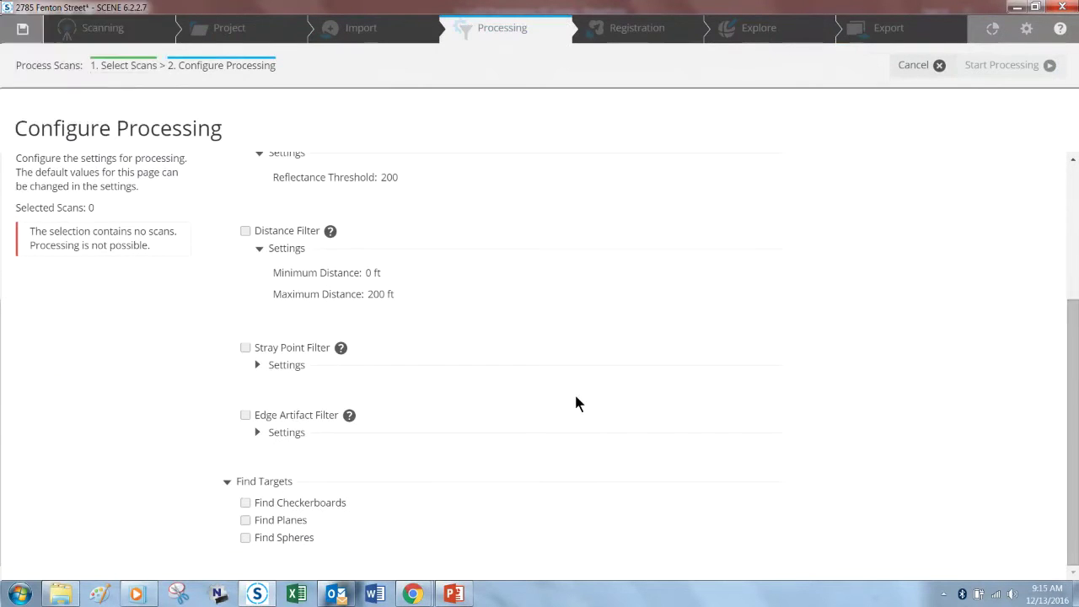
pyautogui.moveTo(340, 351)
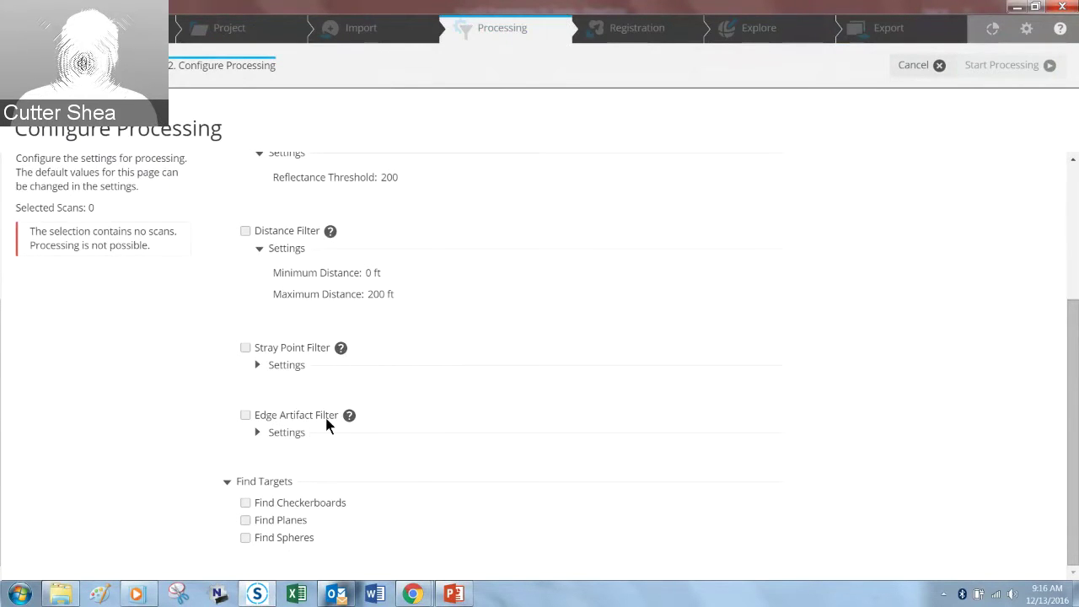
pyautogui.click(258, 432)
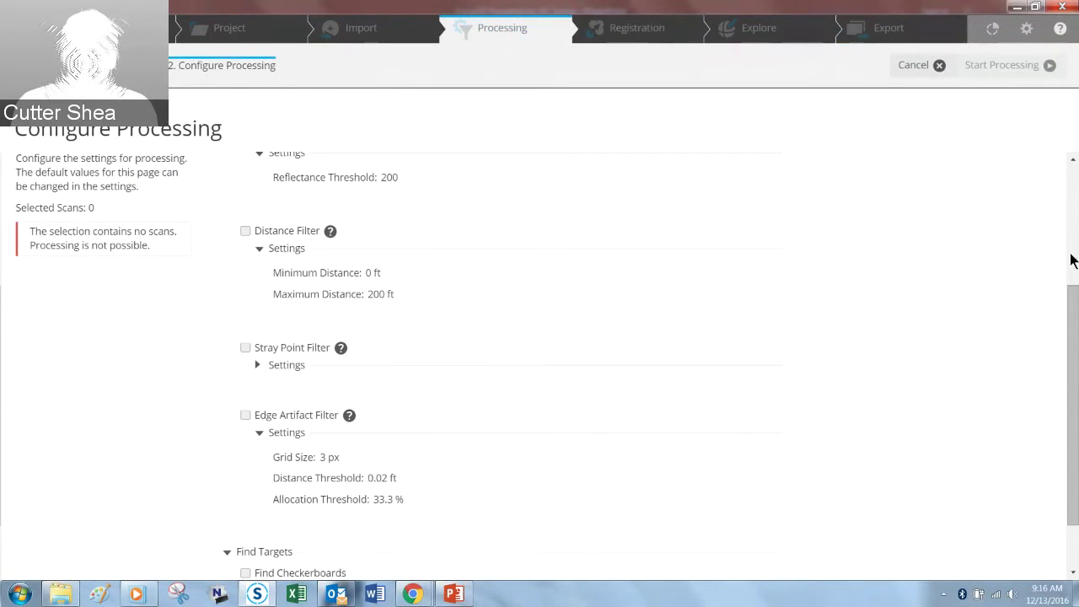
pyautogui.scroll(-2, 1067, 313)
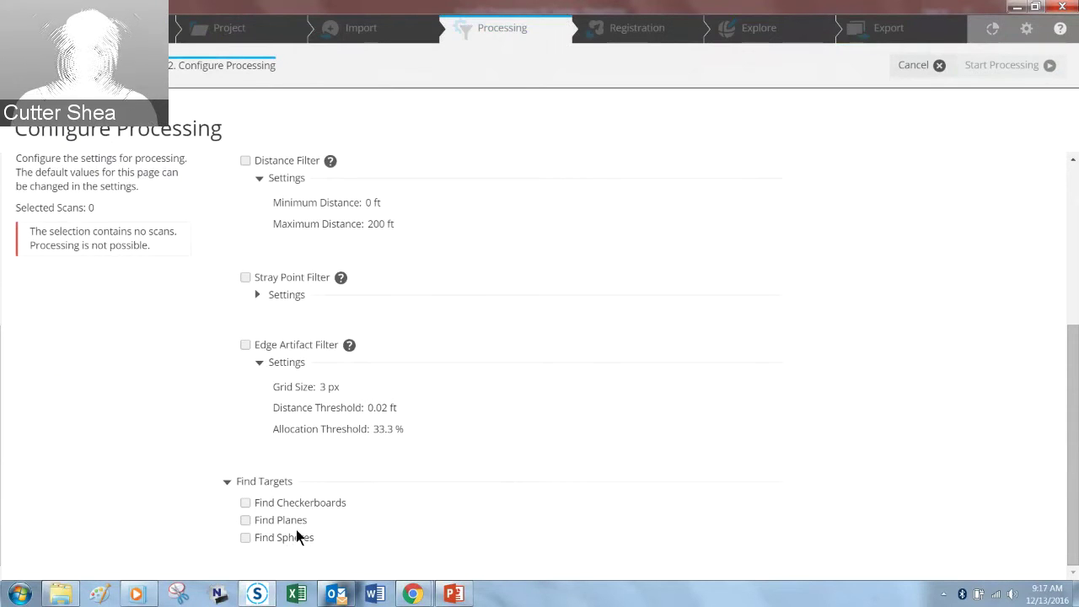
pyautogui.scroll(4, 430, 366)
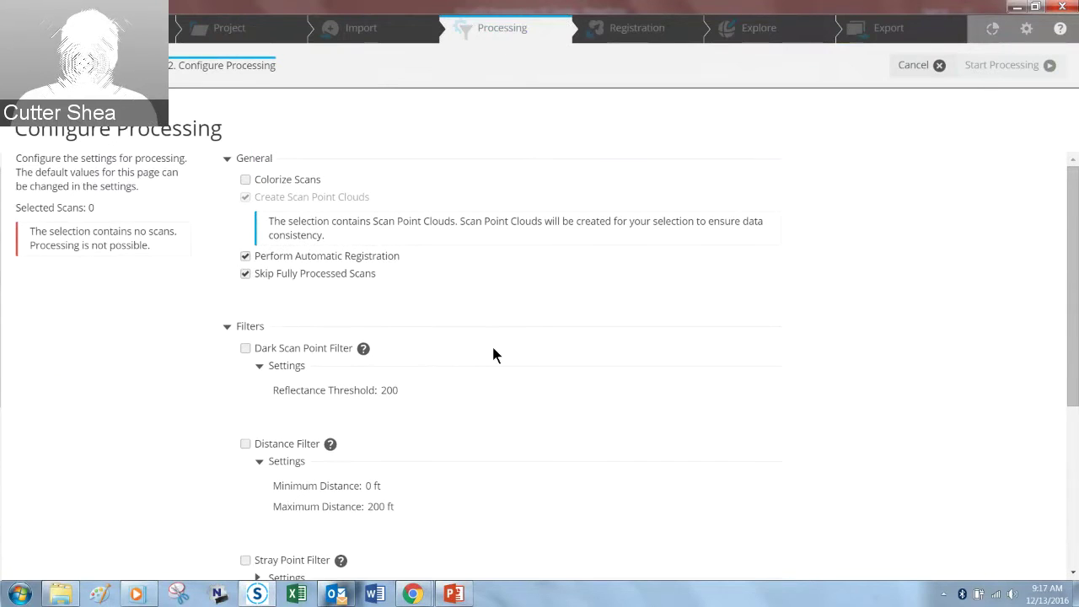
pyautogui.click(934, 66)
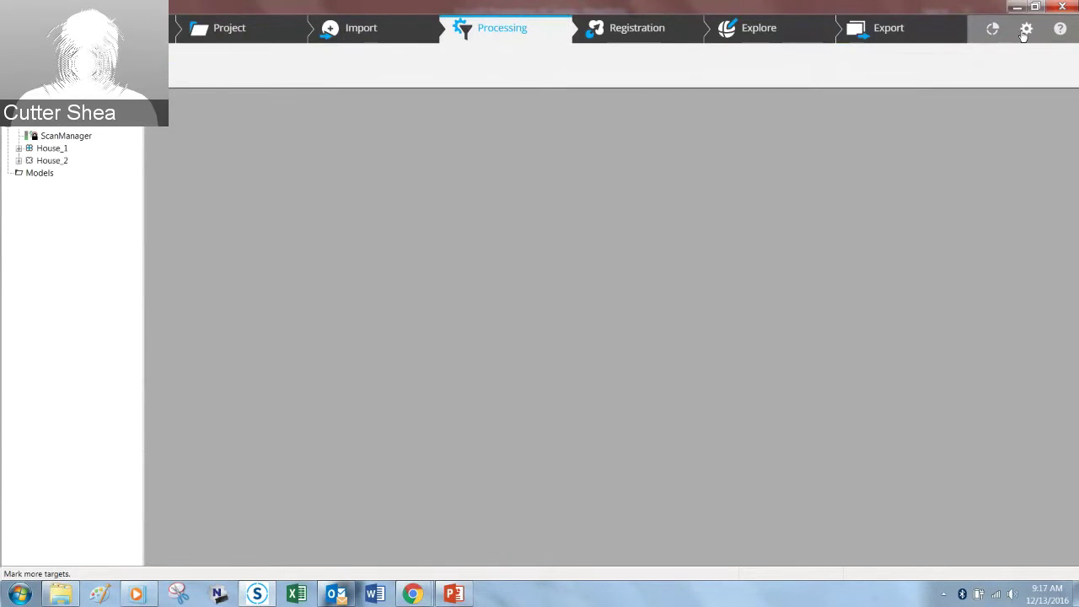
# Step: In the default processing settings, switch all four scan point filters on and back off
pyautogui.click(1025, 29)
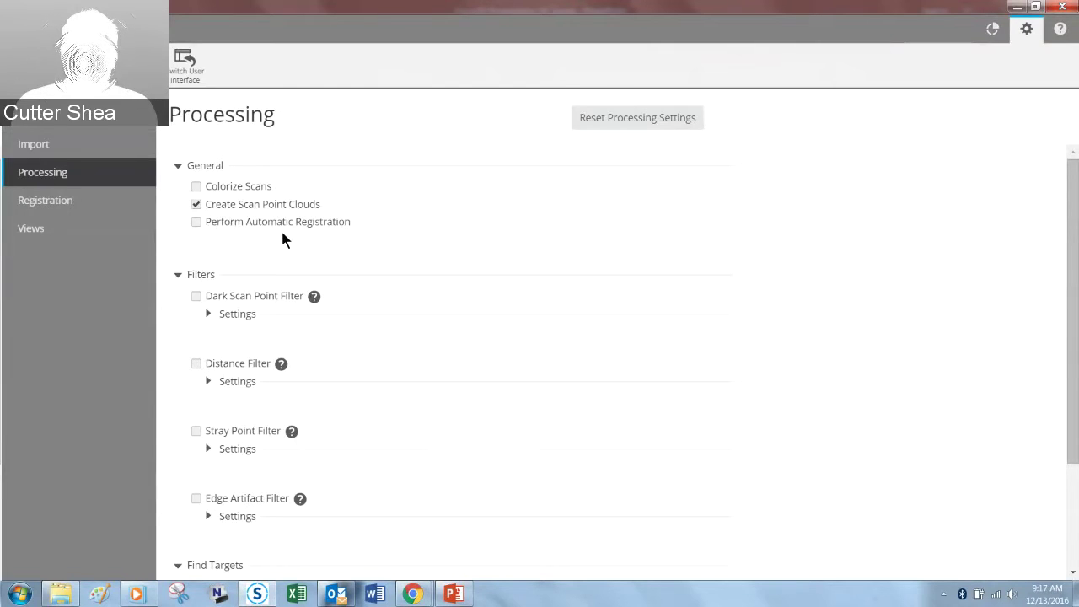
pyautogui.scroll(-2, 386, 261)
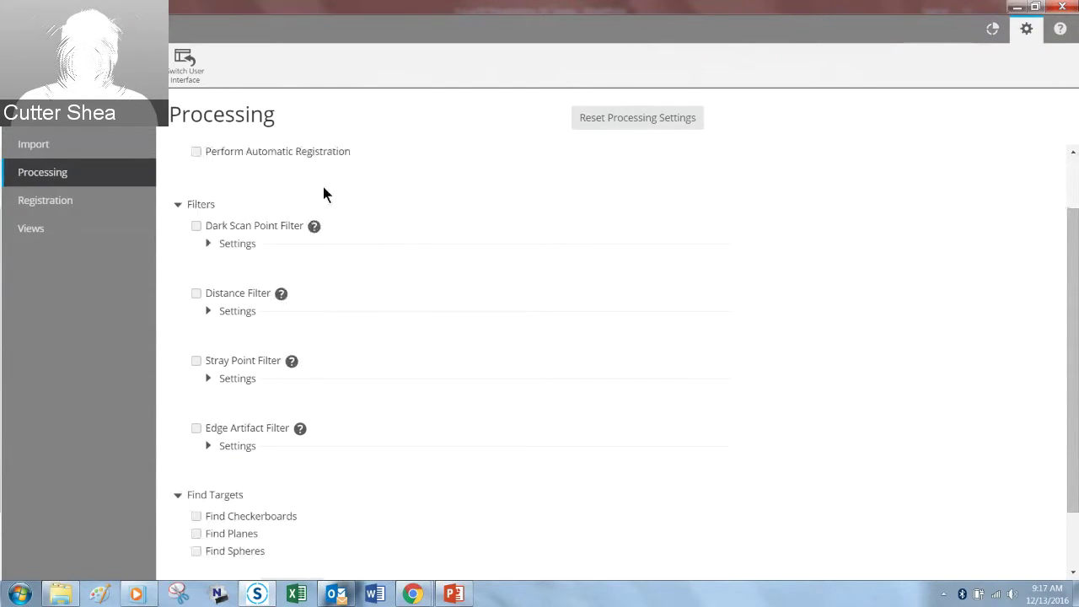
pyautogui.click(196, 226)
pyautogui.click(196, 293)
pyautogui.click(196, 361)
pyautogui.click(196, 428)
pyautogui.scroll(-1, 477, 361)
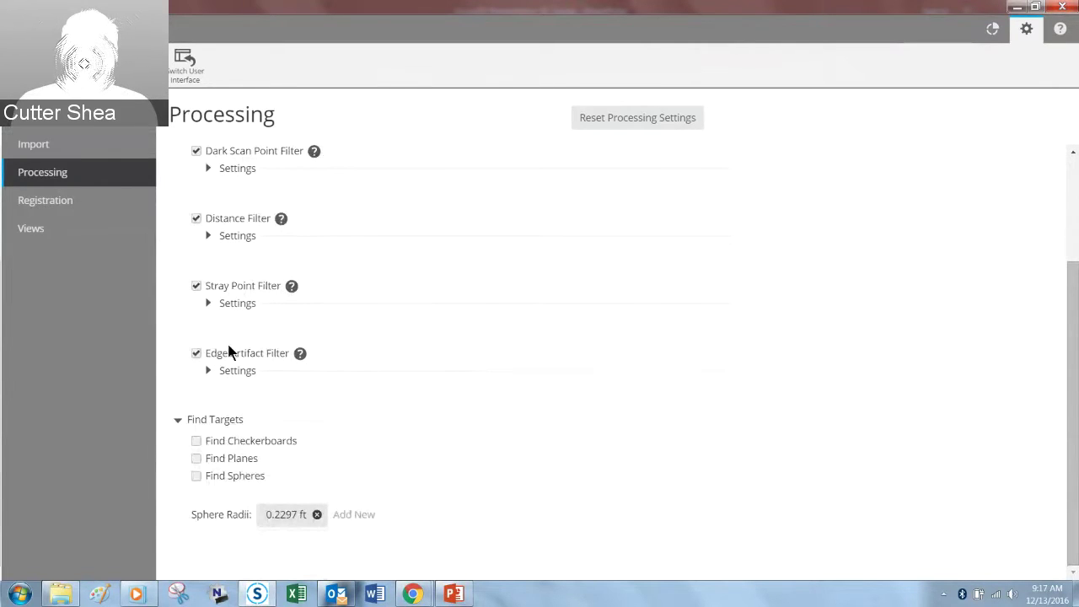
pyautogui.click(196, 354)
pyautogui.click(196, 285)
pyautogui.click(195, 218)
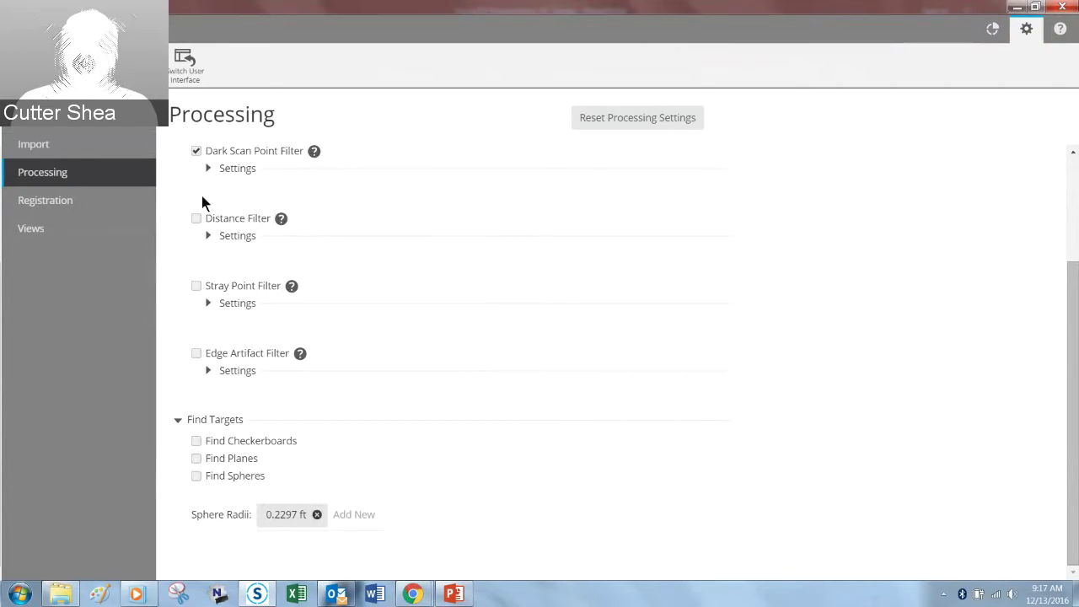
pyautogui.click(195, 151)
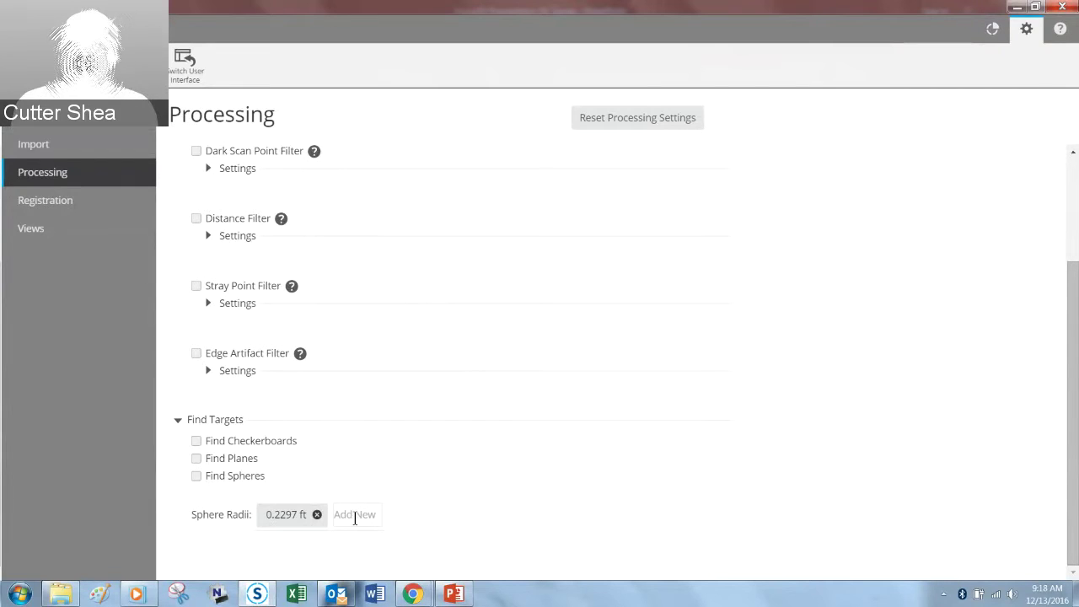
# Step: Add a 0.5000 ft sphere radius, then go to the Registration view
pyautogui.write('.50')
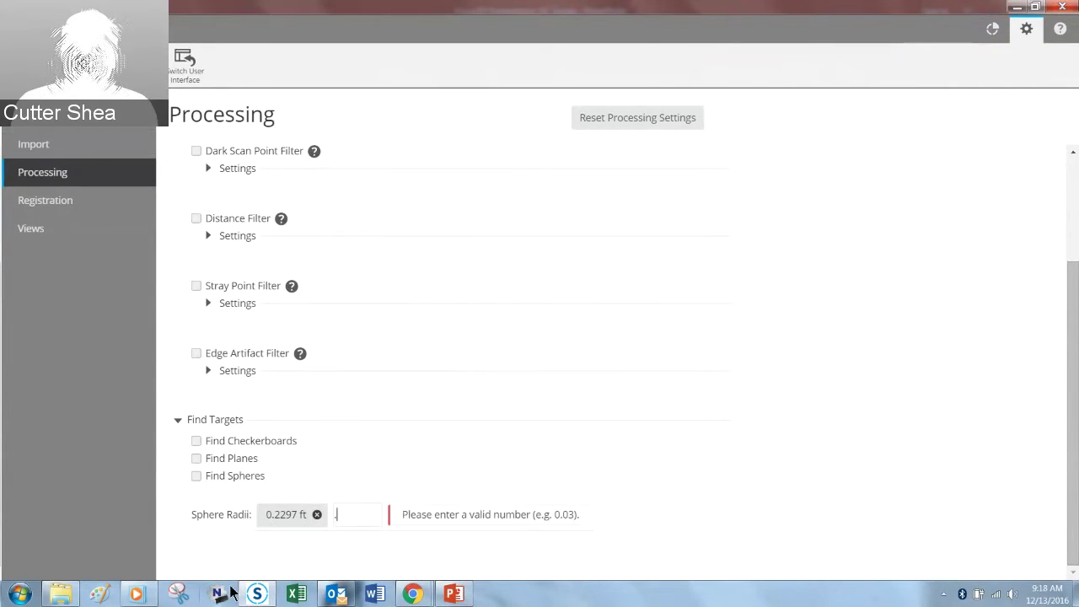
pyautogui.moveTo(253, 594)
pyautogui.click(477, 481)
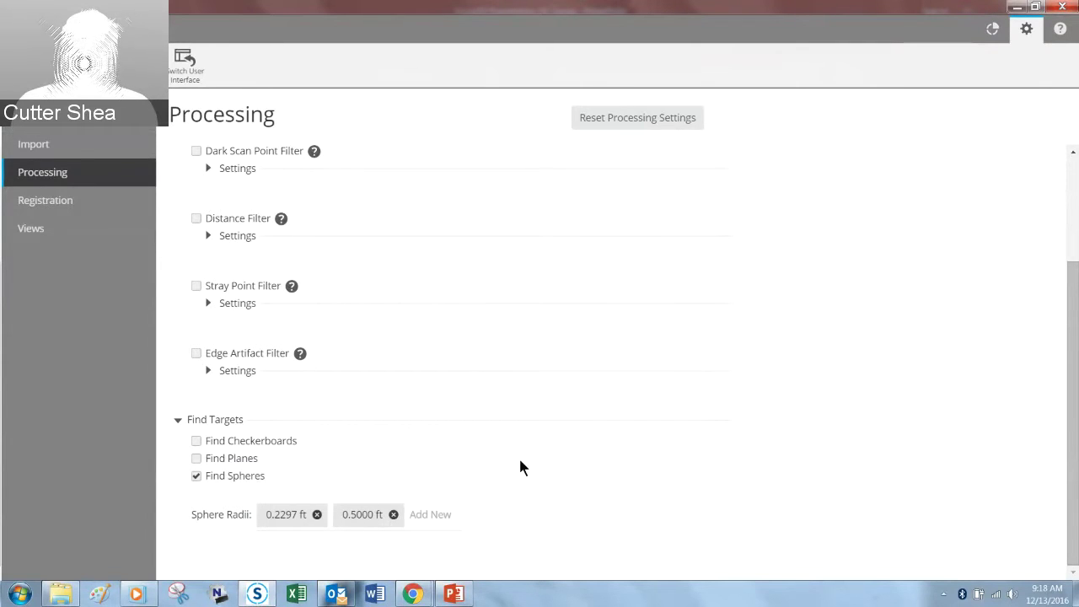
pyautogui.scroll(2, 522, 439)
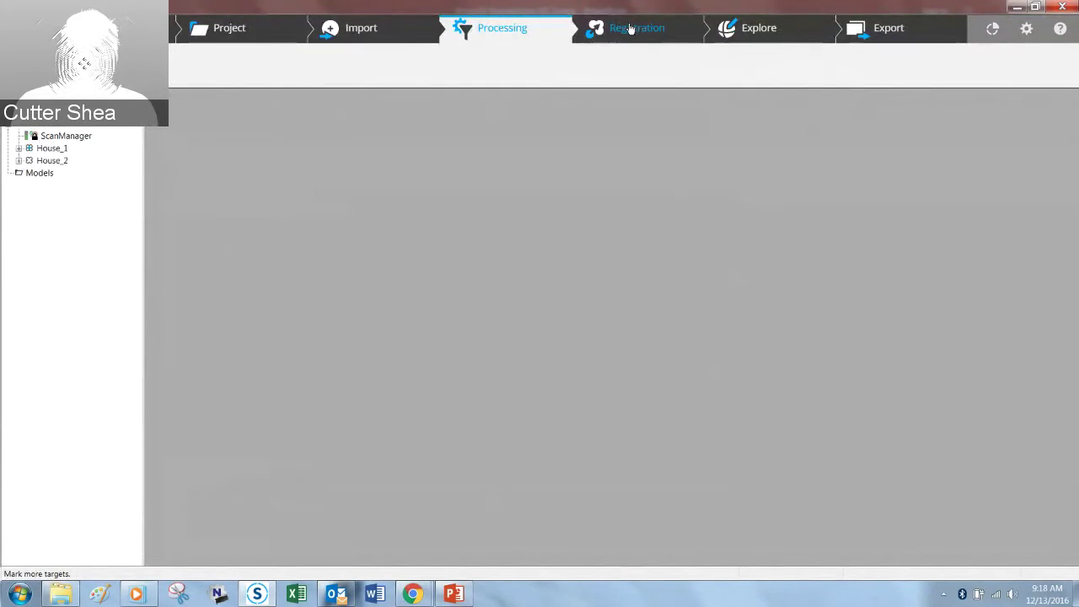
pyautogui.click(630, 29)
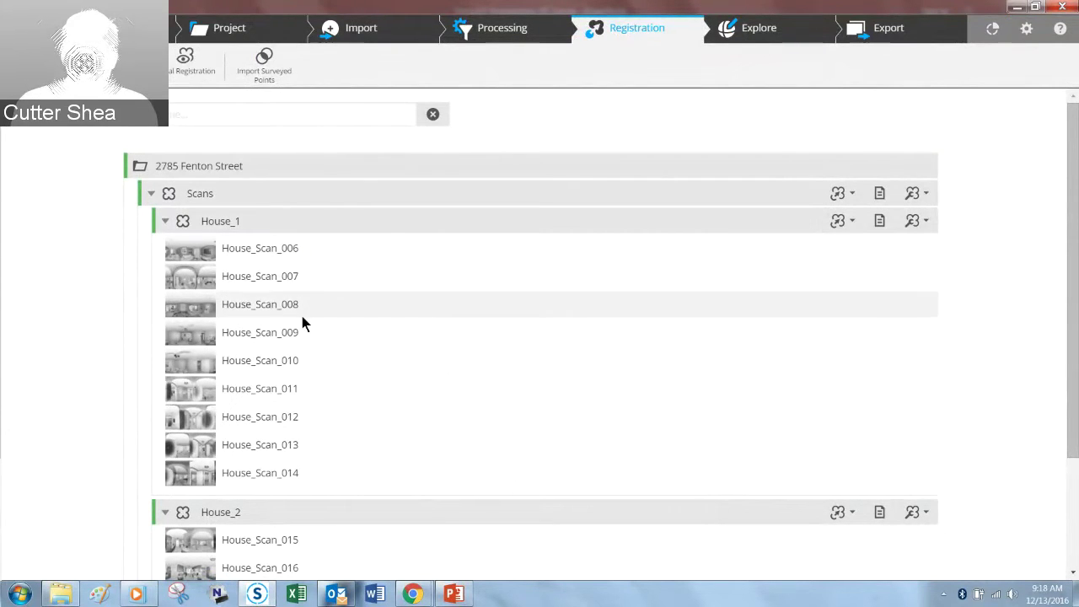
# Step: Start an Automatic Registration of the Scans cluster, leaving cluster names unchanged
pyautogui.scroll(-3, 85, 240)
pyautogui.scroll(3, 85, 240)
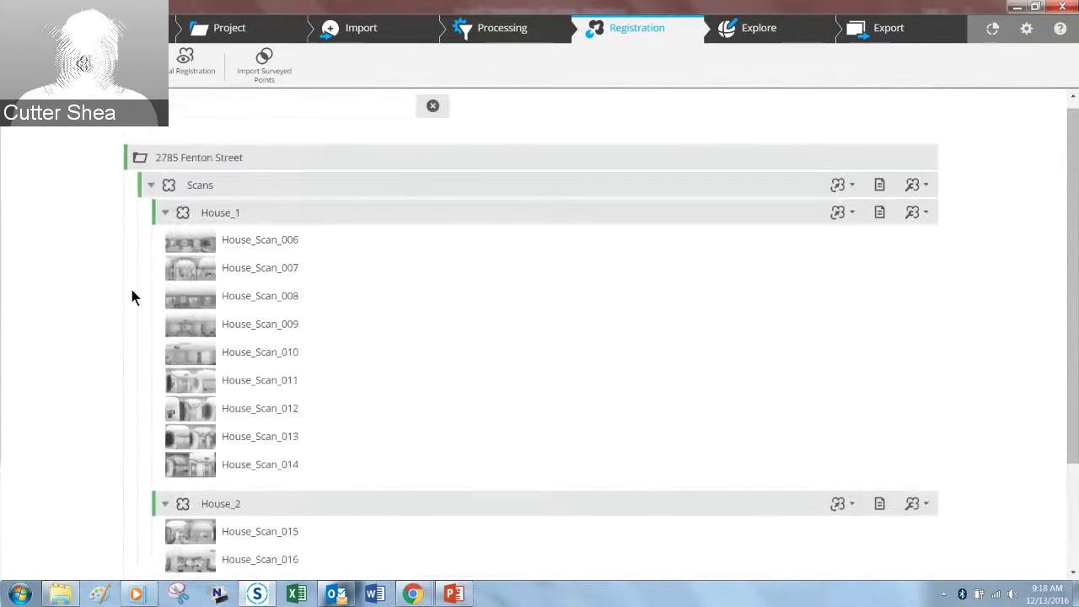
pyautogui.doubleClick(215, 220)
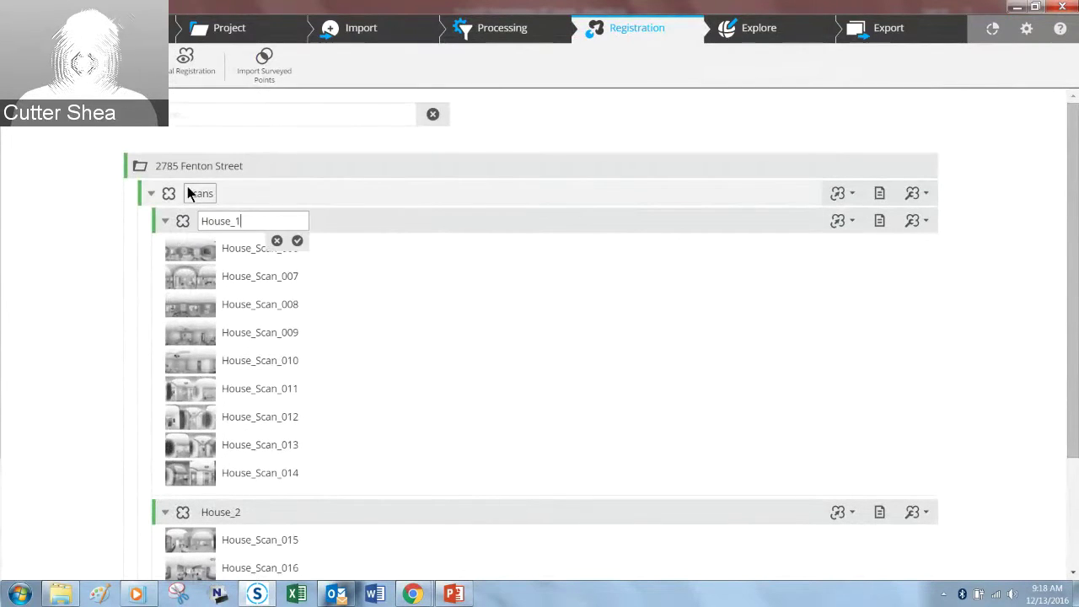
pyautogui.doubleClick(189, 193)
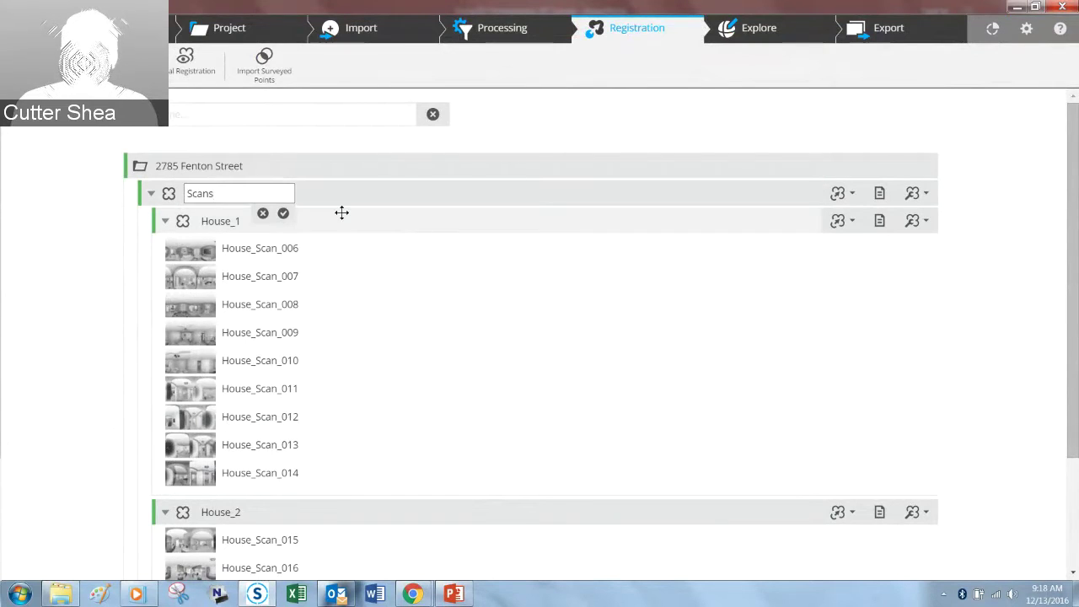
pyautogui.click(10, 303)
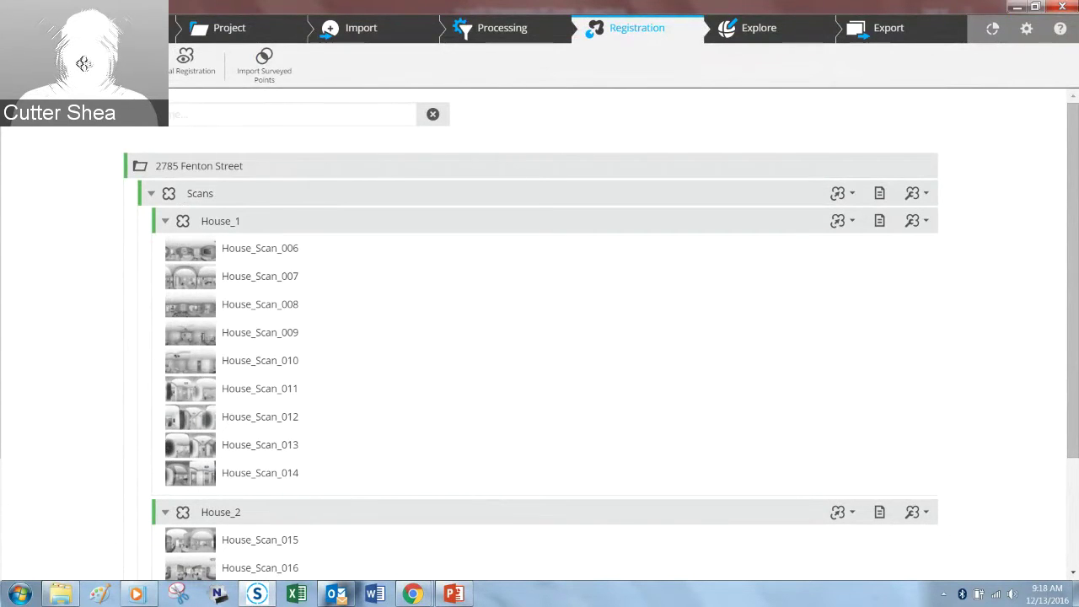
pyautogui.click(185, 59)
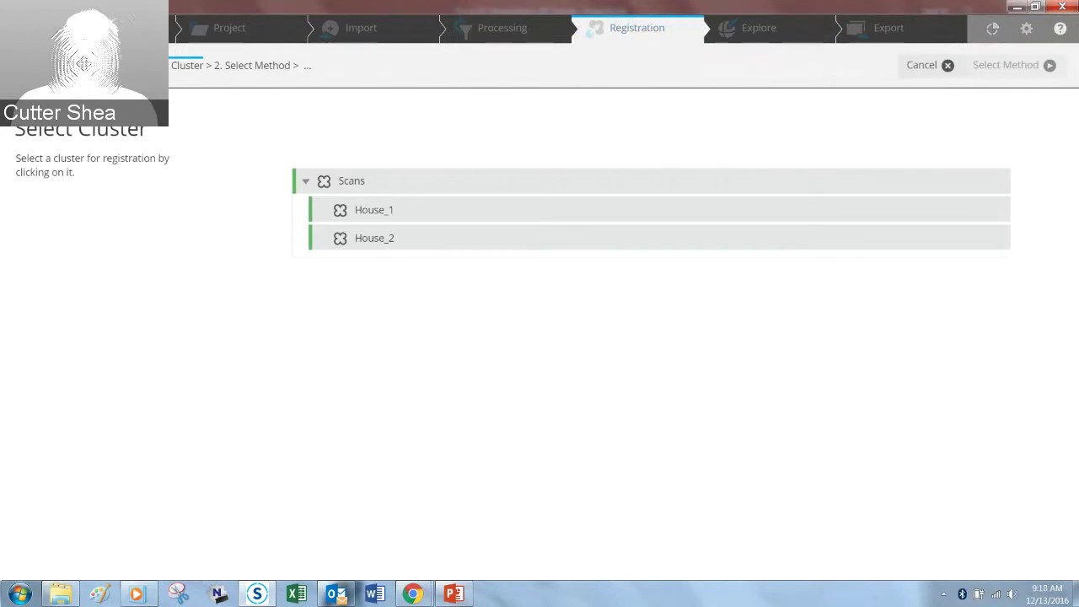
pyautogui.click(342, 182)
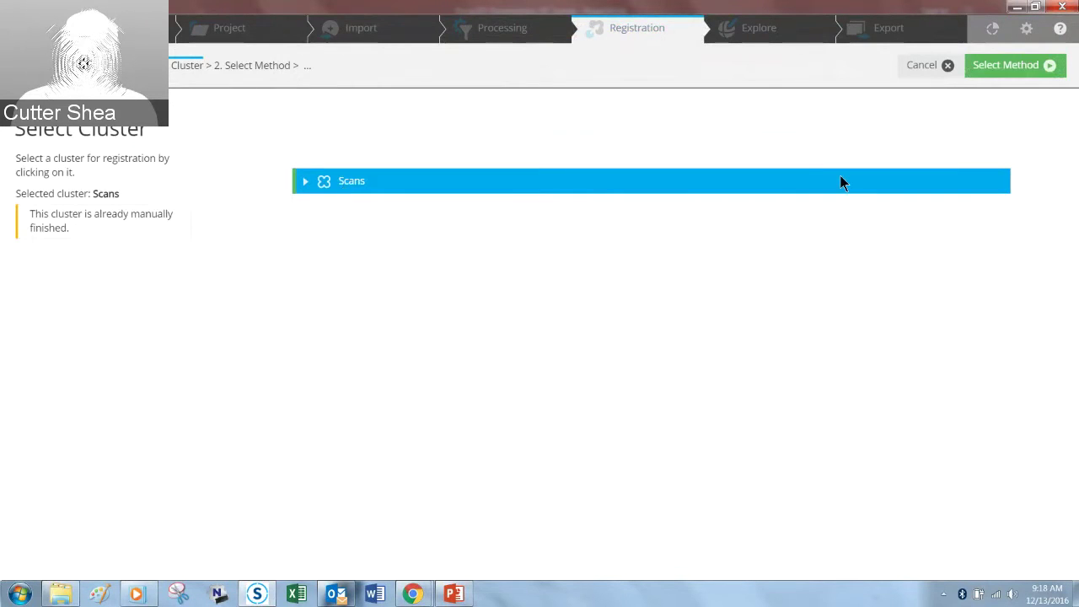
pyautogui.click(1046, 67)
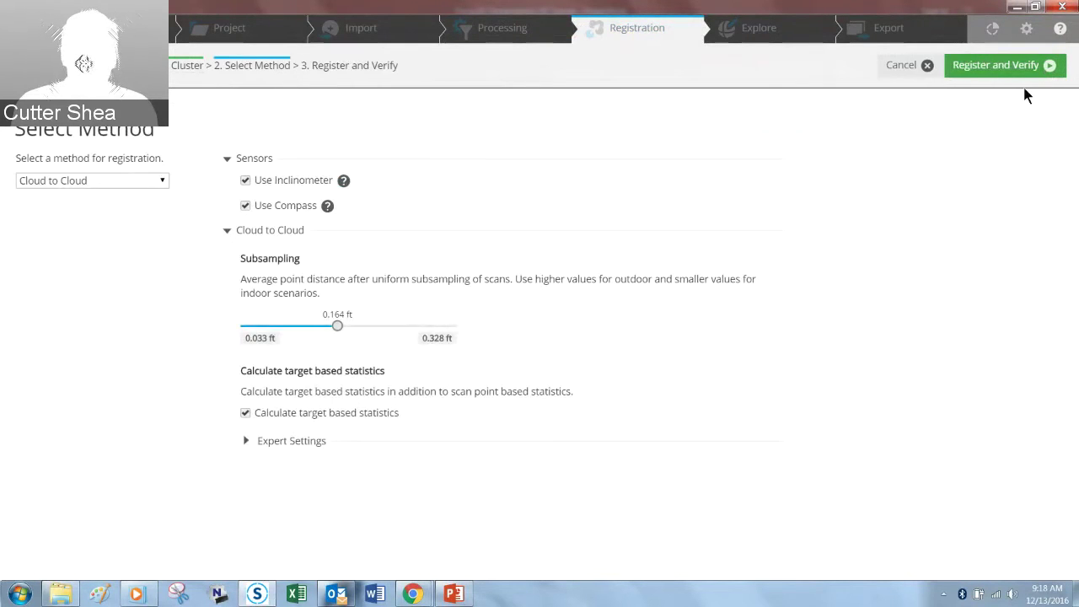
# Step: Keep Cloud to Cloud and reveal its expert settings: 30 iterations, 32.8084 ft search distance
pyautogui.click(162, 184)
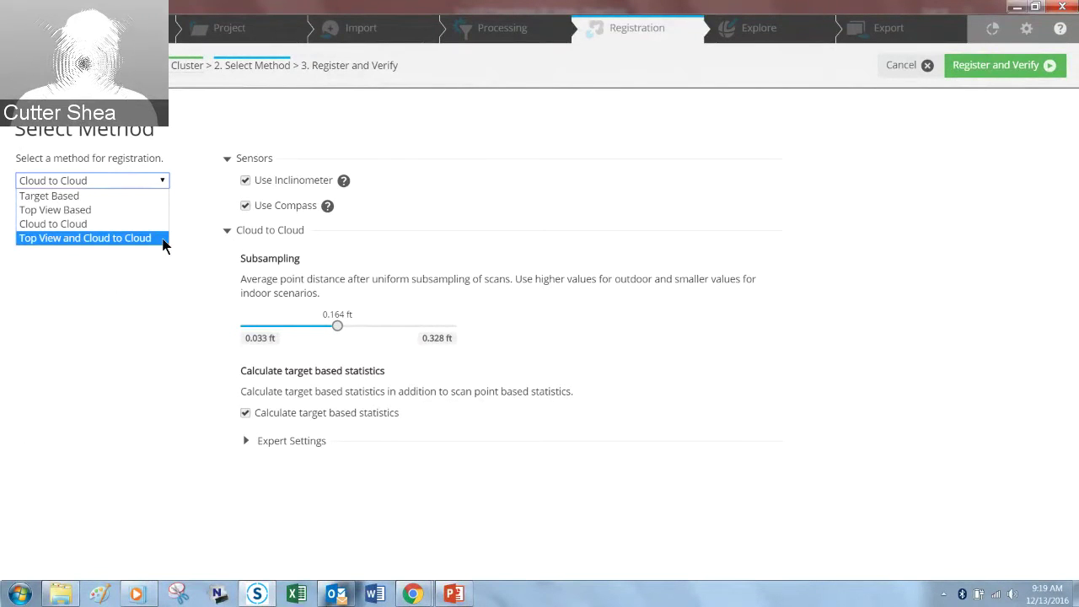
pyautogui.click(155, 281)
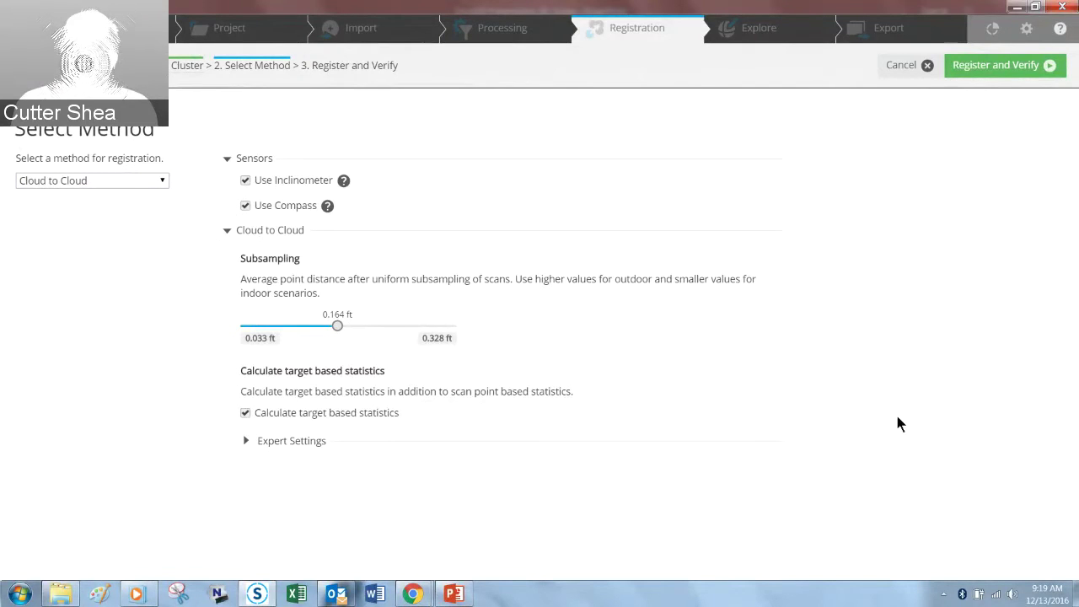
pyautogui.click(246, 443)
pyautogui.moveTo(1076, 255); pyautogui.dragTo(1076, 304)
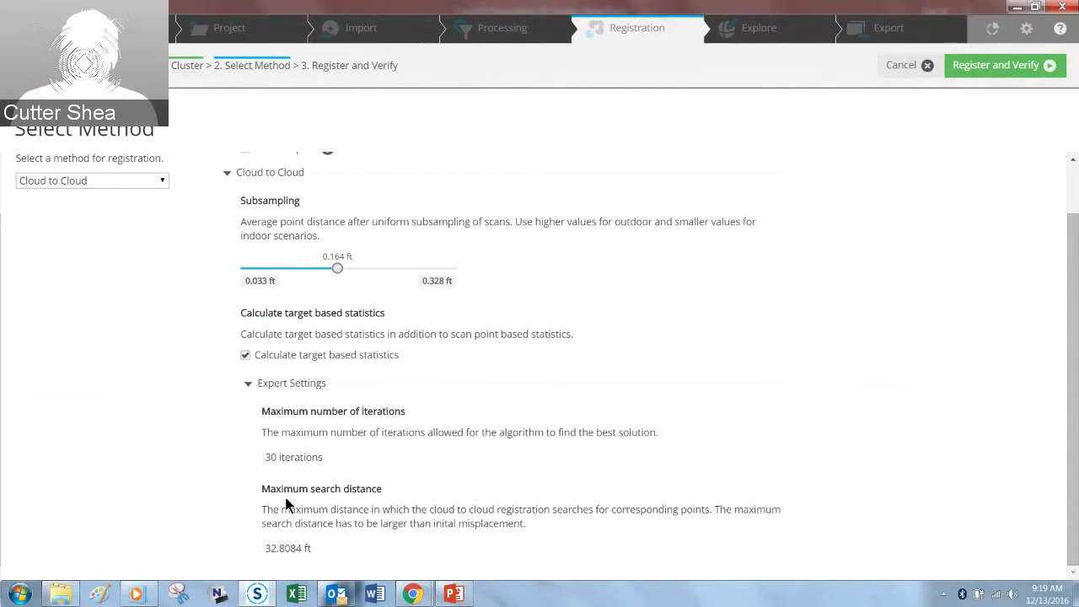
# Step: Leave the 32.8084 ft maximum search distance unchanged and cancel the automatic registration
pyautogui.click(303, 548)
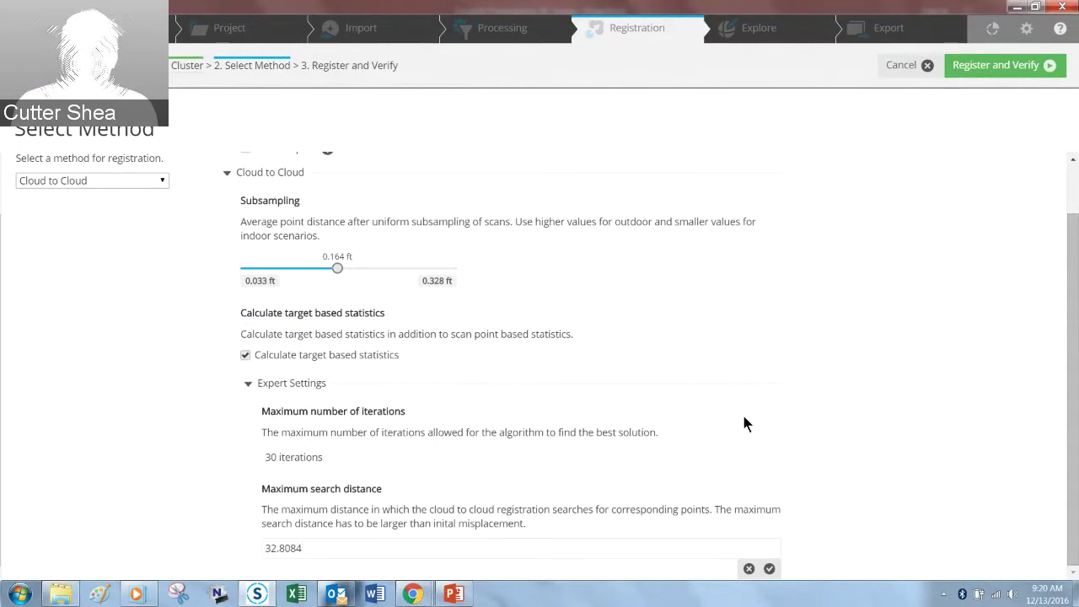
pyautogui.click(929, 69)
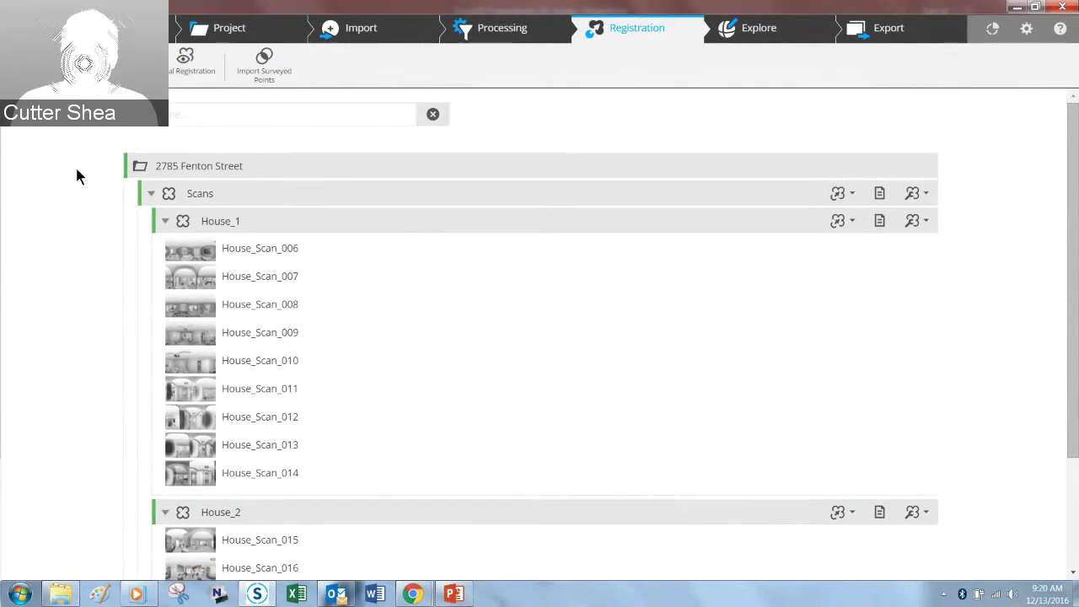
# Step: Start a Manual Registration of Scans pairing House_Scan_008 with House_Scan_015
pyautogui.click(110, 63)
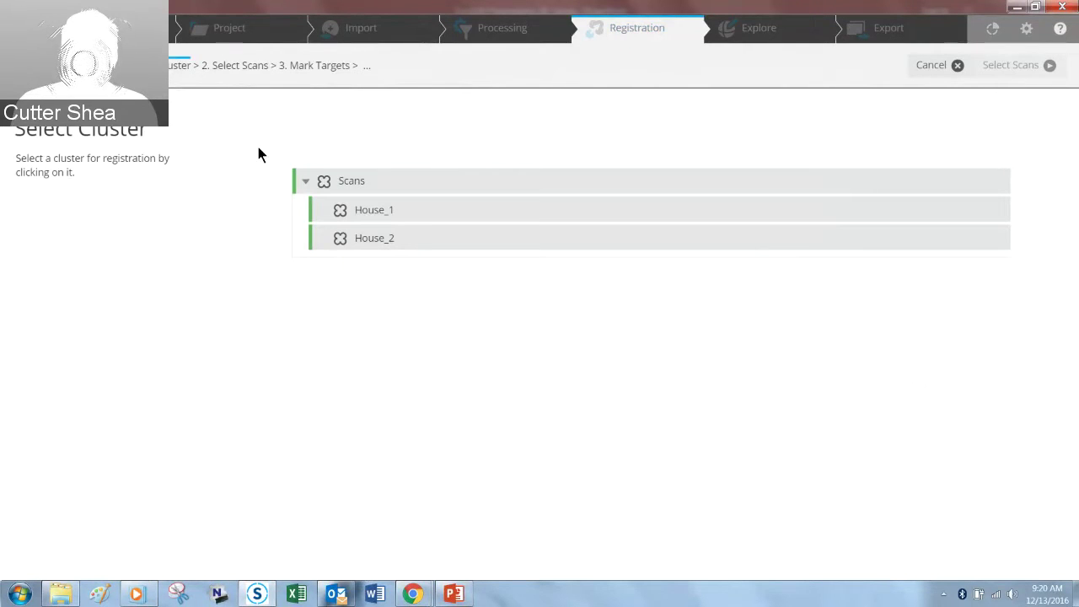
pyautogui.click(340, 182)
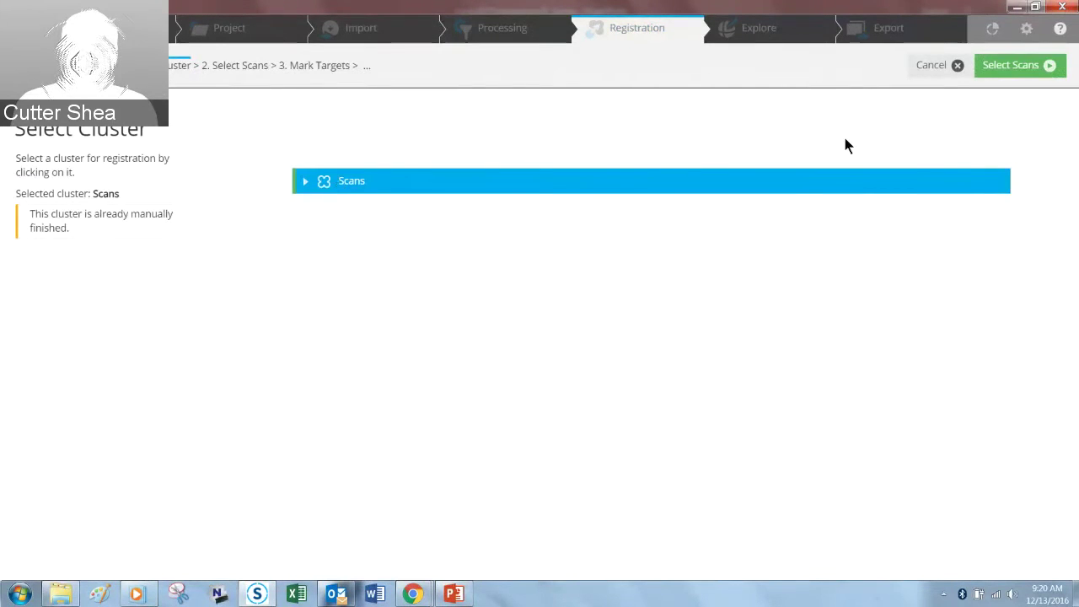
pyautogui.click(1032, 72)
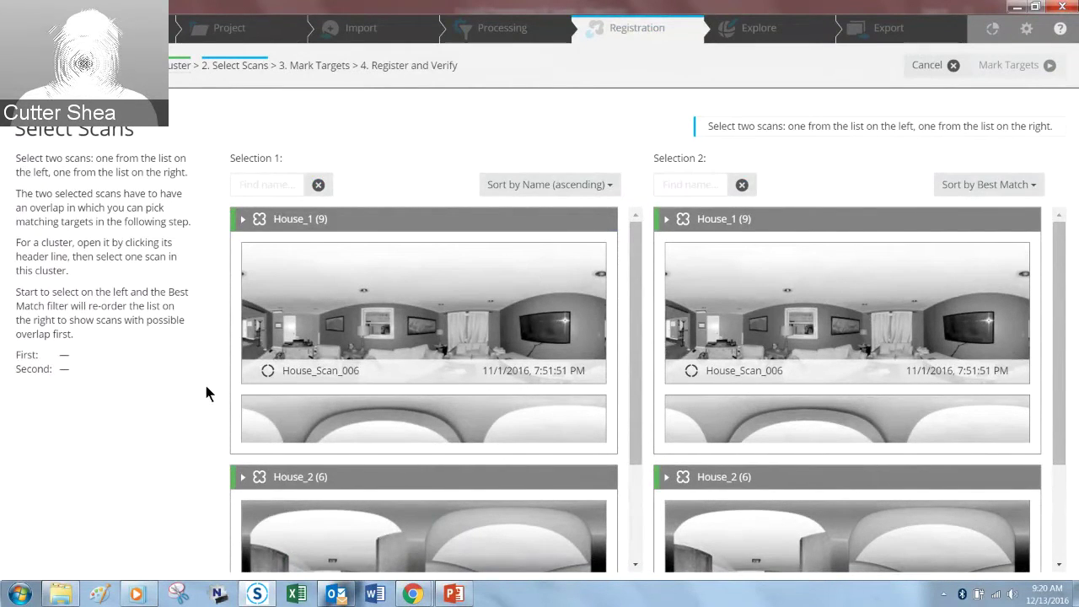
pyautogui.click(391, 263)
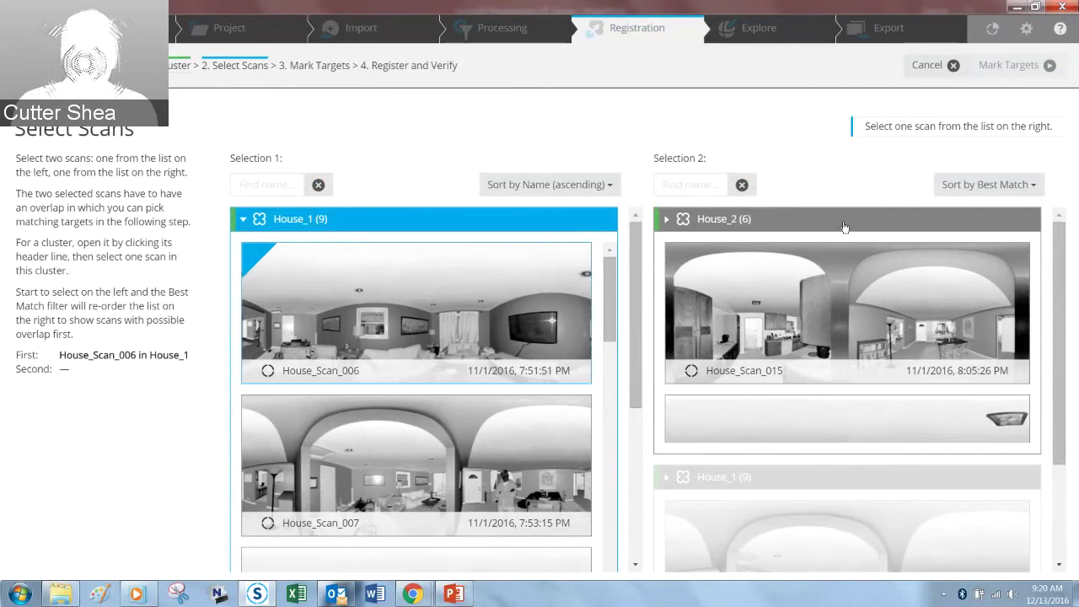
pyautogui.click(836, 263)
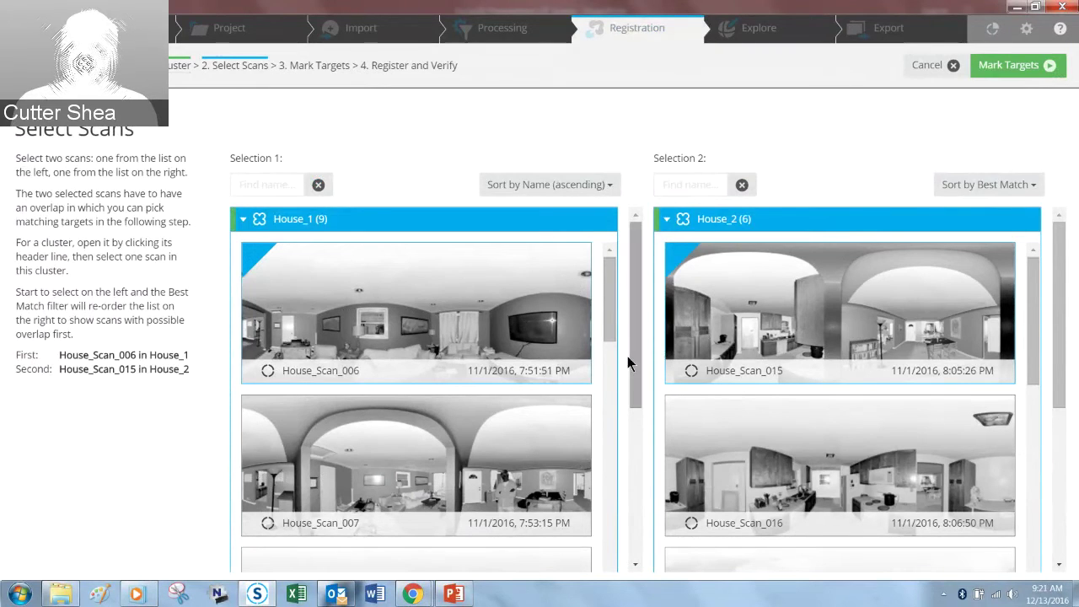
pyautogui.moveTo(607, 330); pyautogui.dragTo(599, 397)
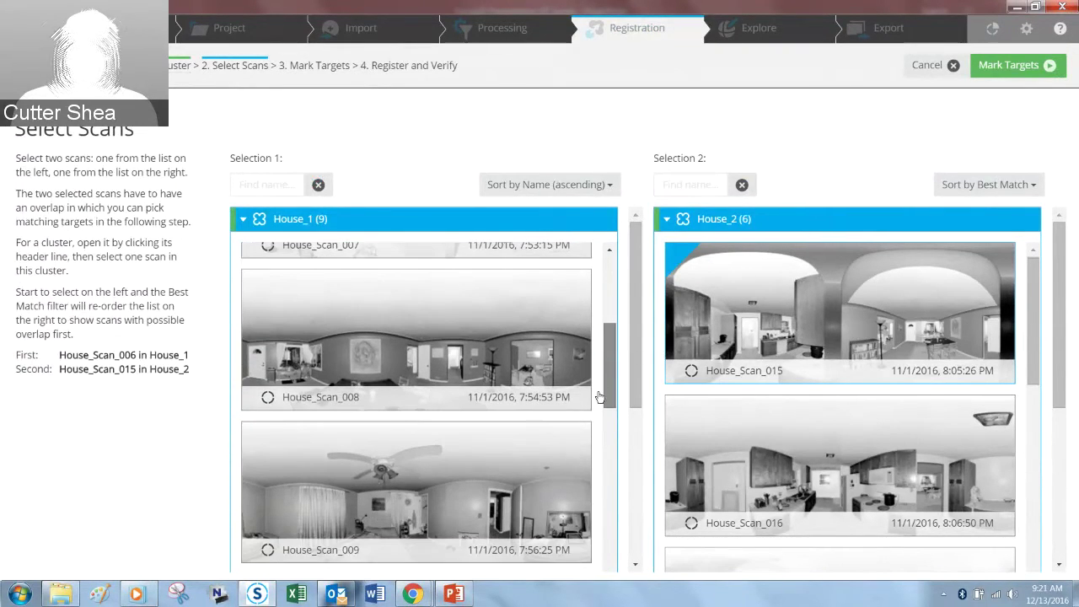
pyautogui.click(466, 355)
pyautogui.moveTo(1028, 306)
pyautogui.mouseDown()
pyautogui.moveTo(1030, 324)
pyautogui.moveTo(1031, 312)
pyautogui.mouseUp()
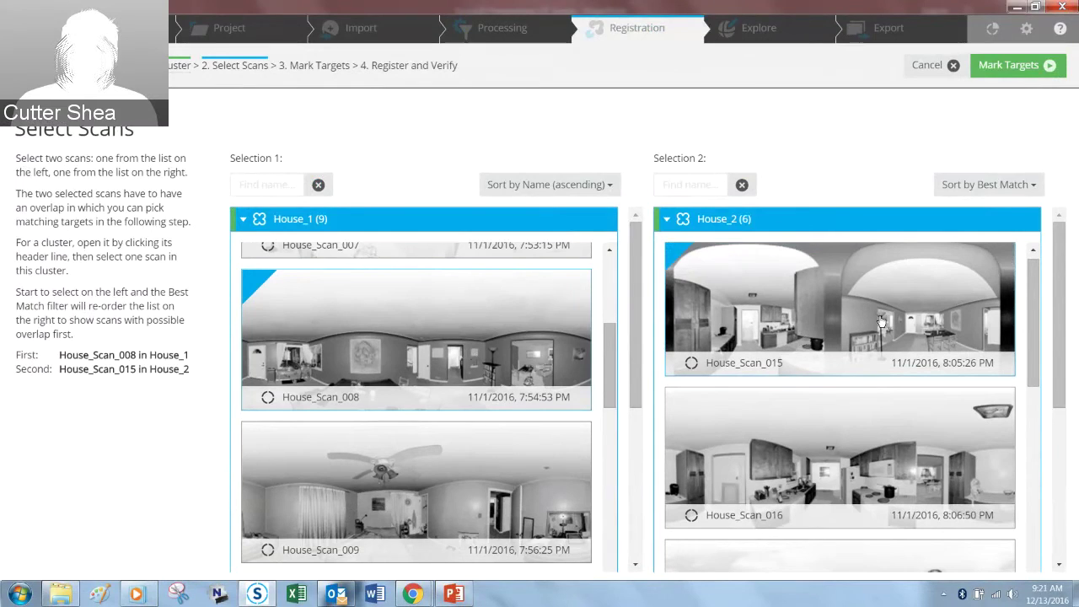
pyautogui.click(1032, 70)
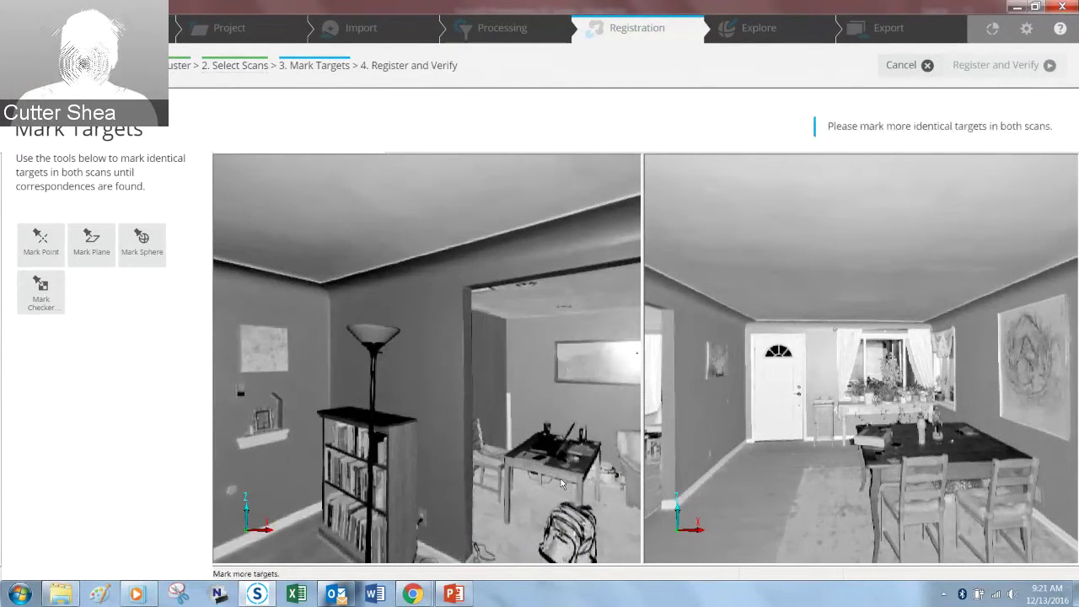
# Step: Orient both scans and mark the front-door wall and right-hand wall as planes in the left scan
pyautogui.moveTo(562, 483); pyautogui.dragTo(486, 434)
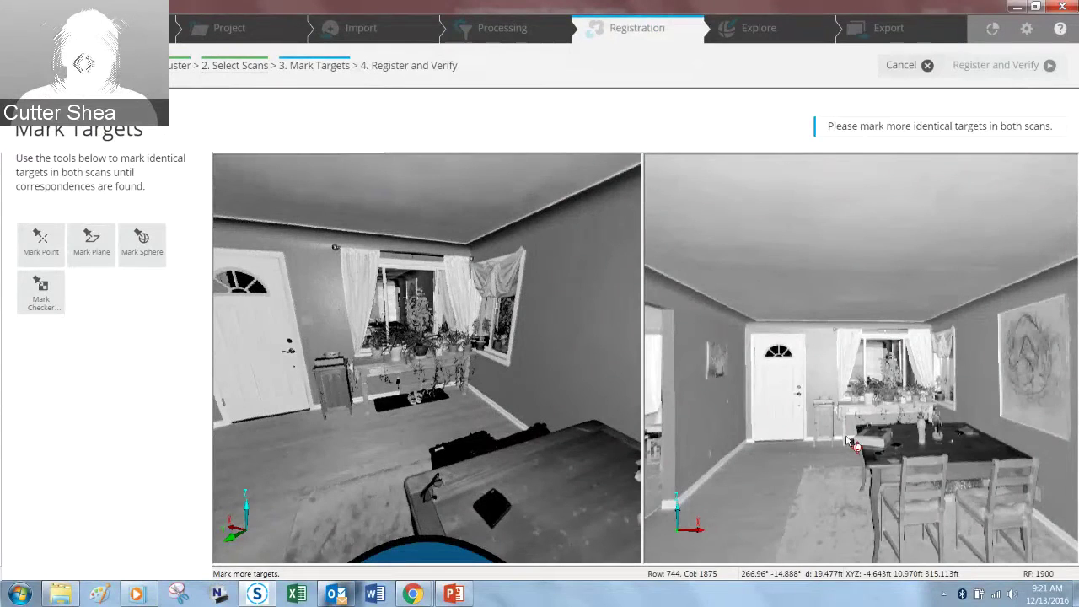
pyautogui.moveTo(848, 443); pyautogui.dragTo(861, 448)
pyautogui.moveTo(438, 389); pyautogui.dragTo(260, 327)
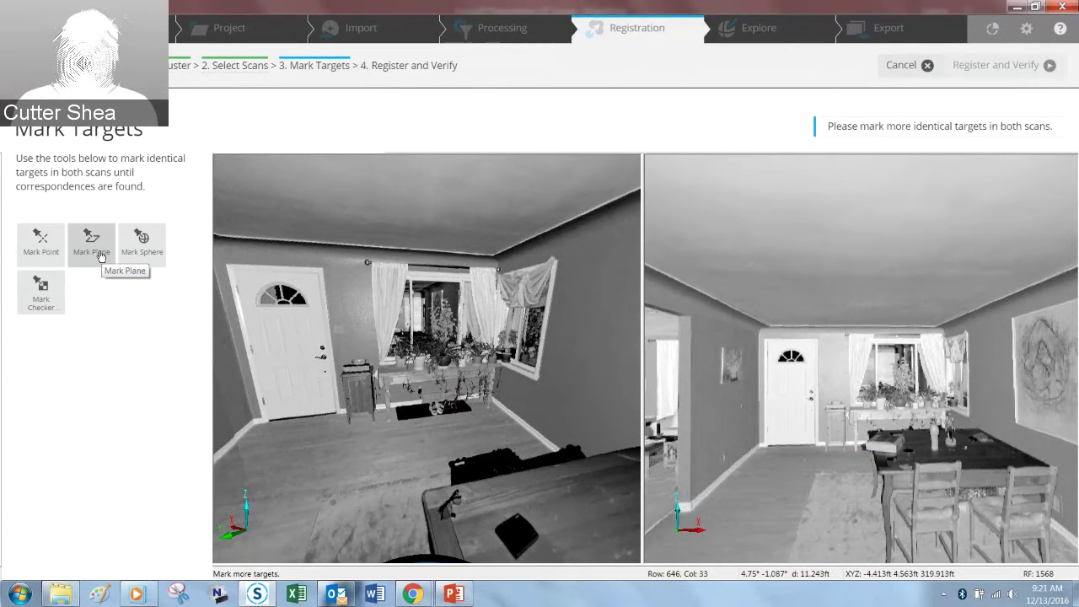
pyautogui.click(99, 255)
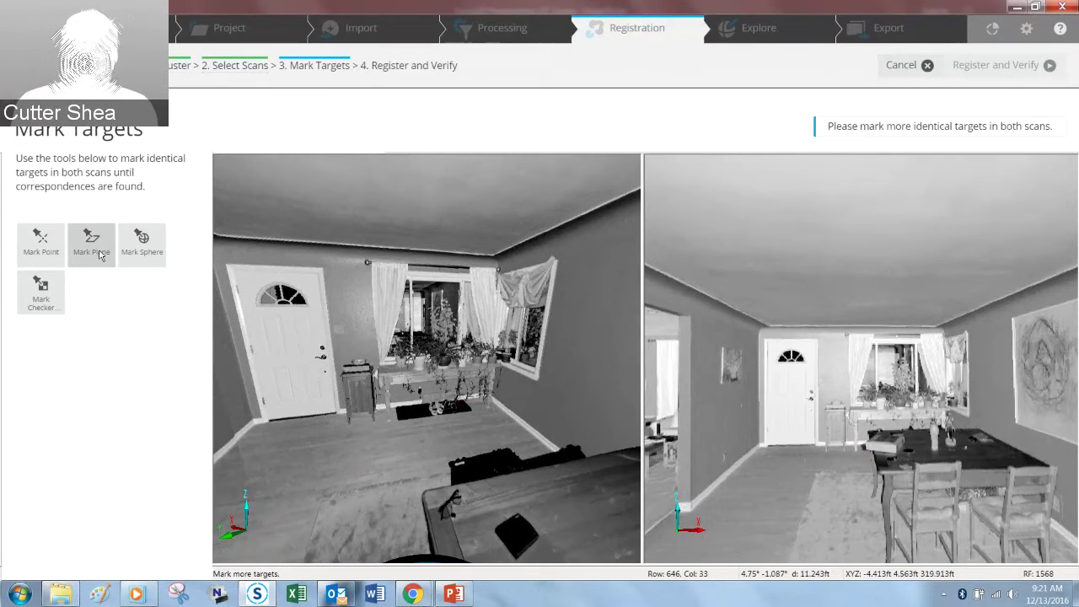
pyautogui.click(345, 301)
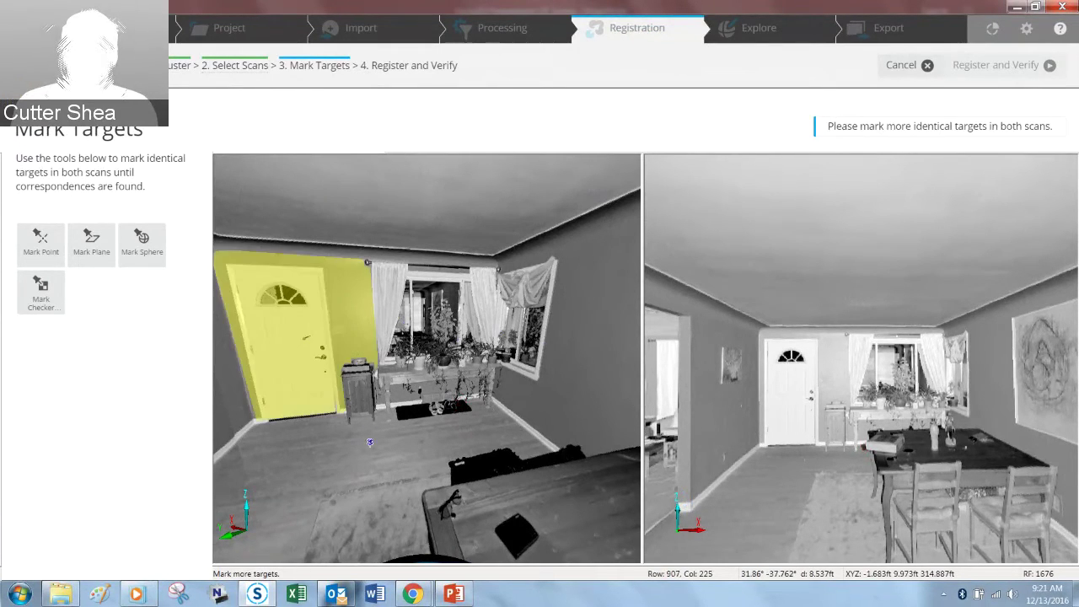
pyautogui.click(597, 326)
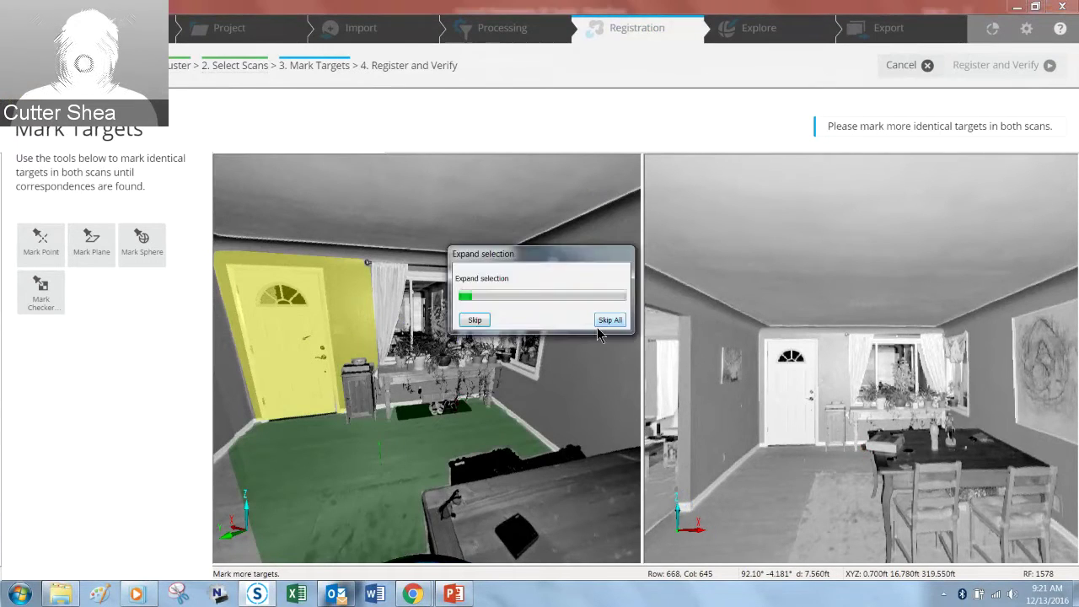
# Step: Mark the door wall, floor and right-hand wall as planes in the right scan, dismissing errors
pyautogui.click(830, 360)
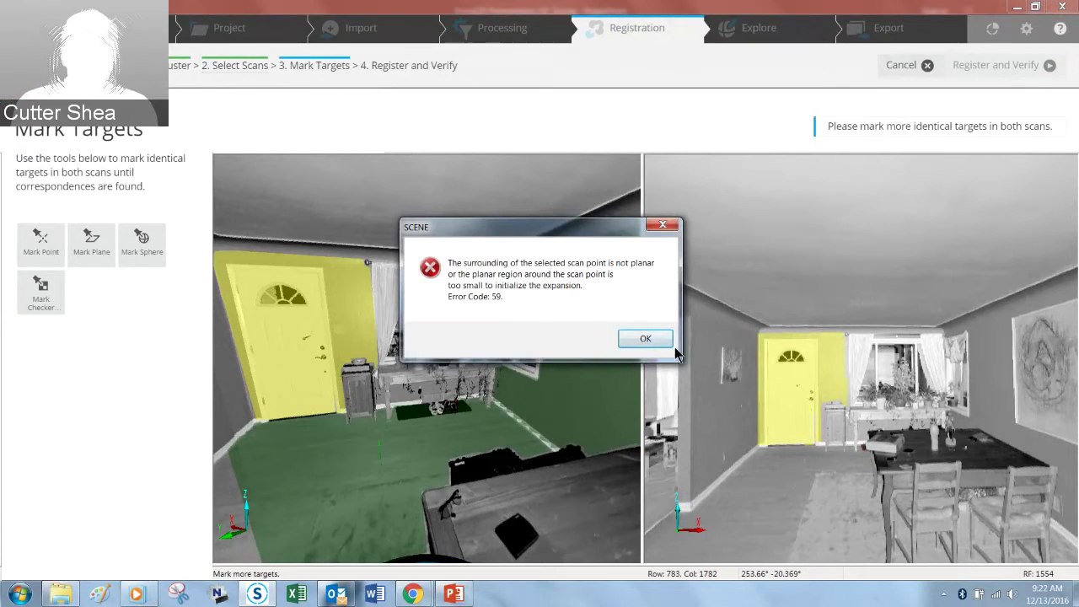
pyautogui.click(646, 339)
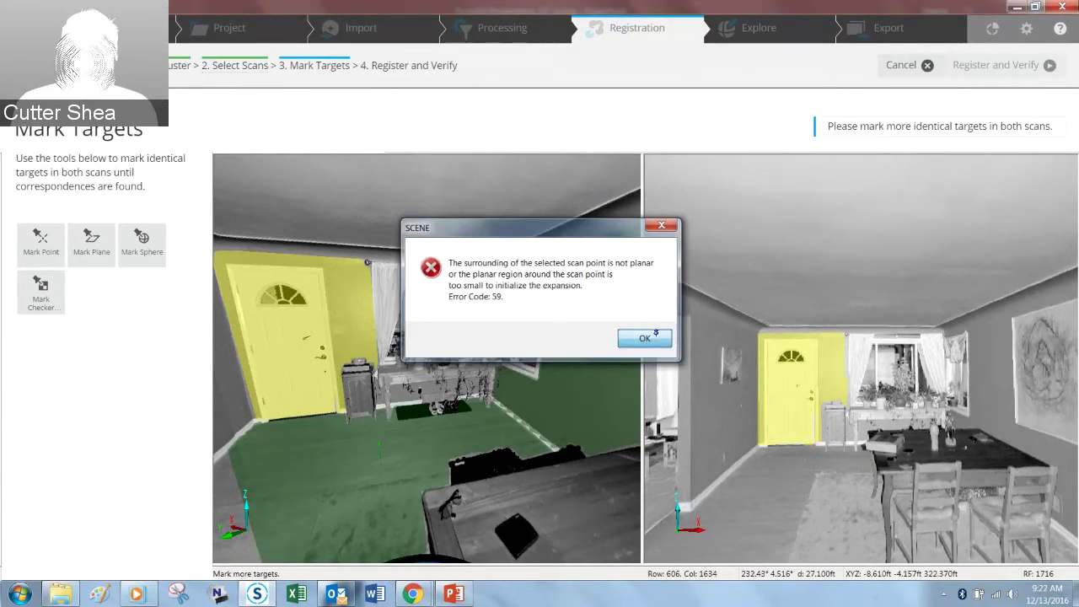
pyautogui.click(844, 460)
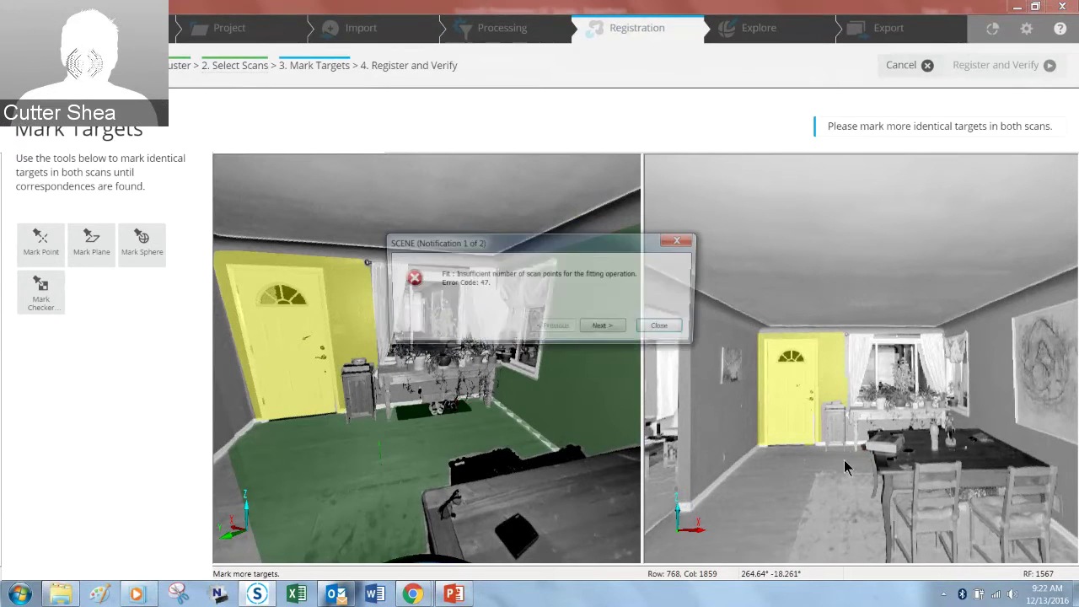
pyautogui.click(665, 327)
pyautogui.click(1000, 364)
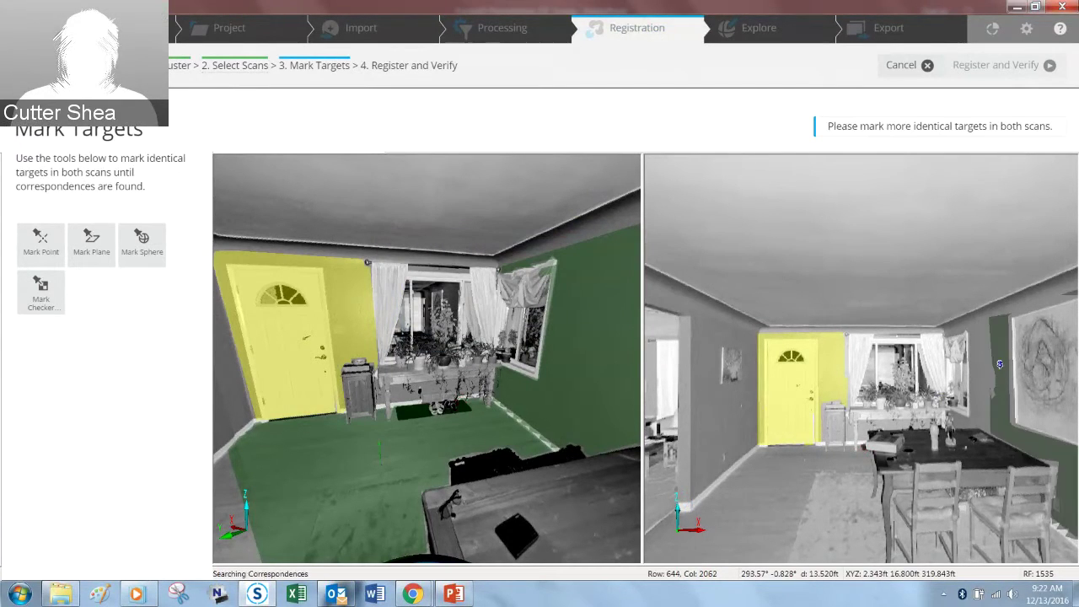
pyautogui.scroll(5, 818, 454)
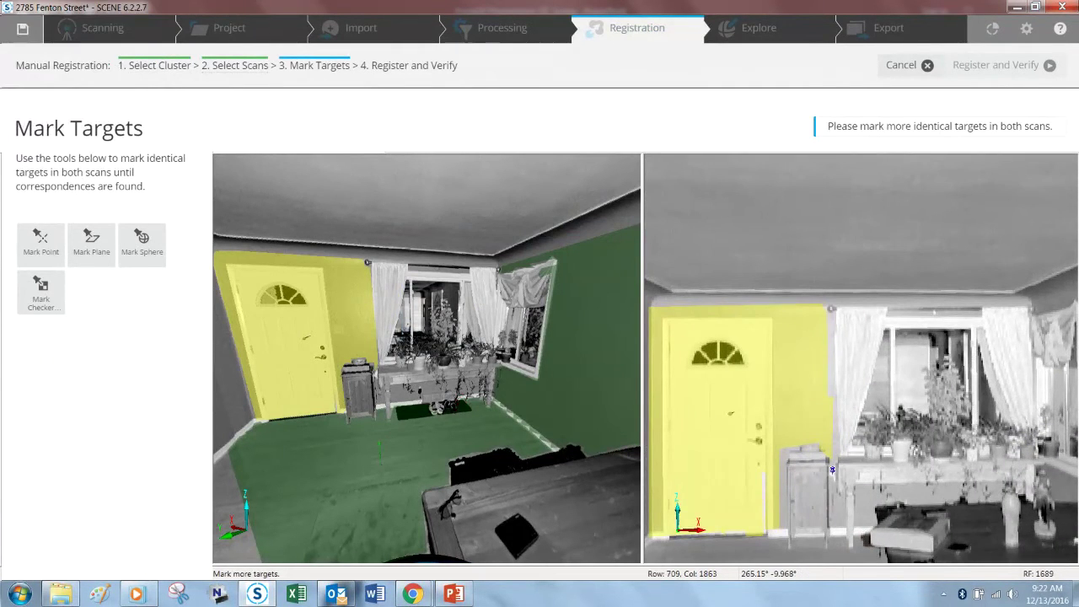
pyautogui.moveTo(838, 481); pyautogui.dragTo(846, 427)
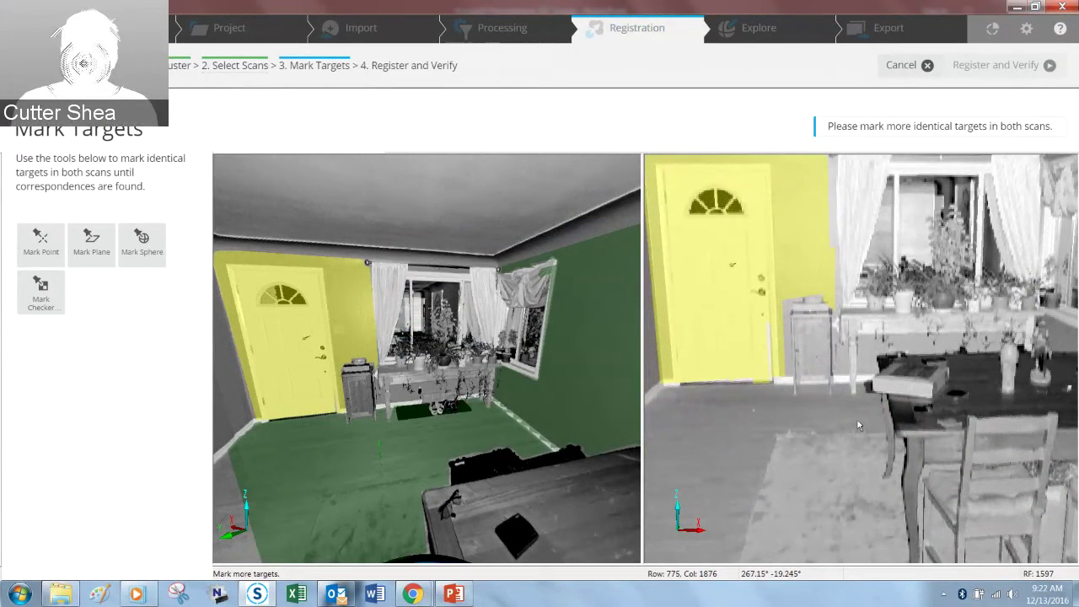
pyautogui.click(853, 420)
pyautogui.click(646, 343)
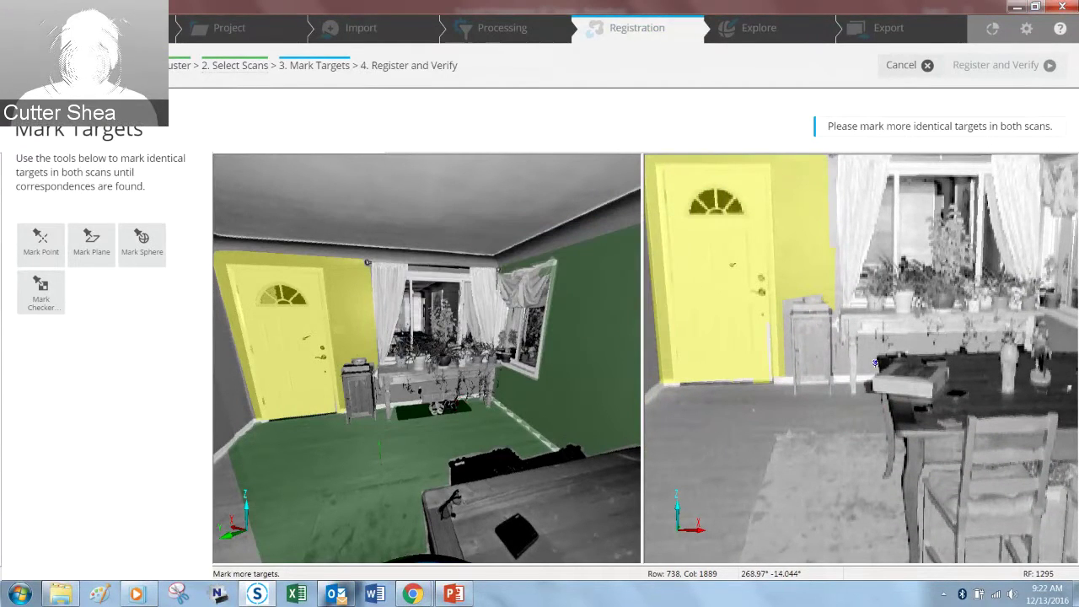
# Step: Mark the floor as the third matching plane and register the two scans
pyautogui.click(811, 496)
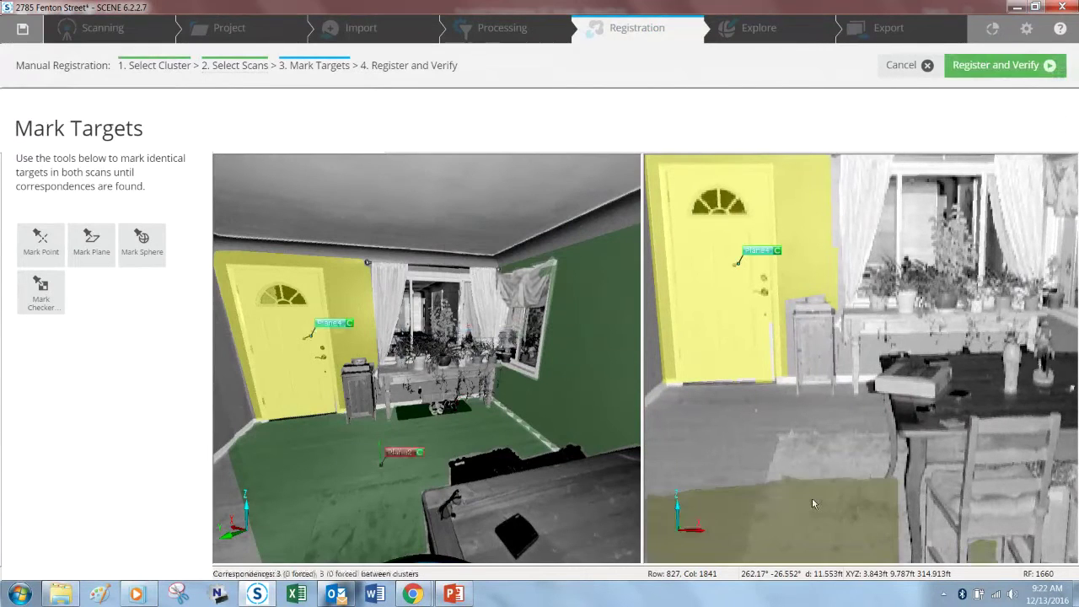
pyautogui.scroll(-5, 802, 494)
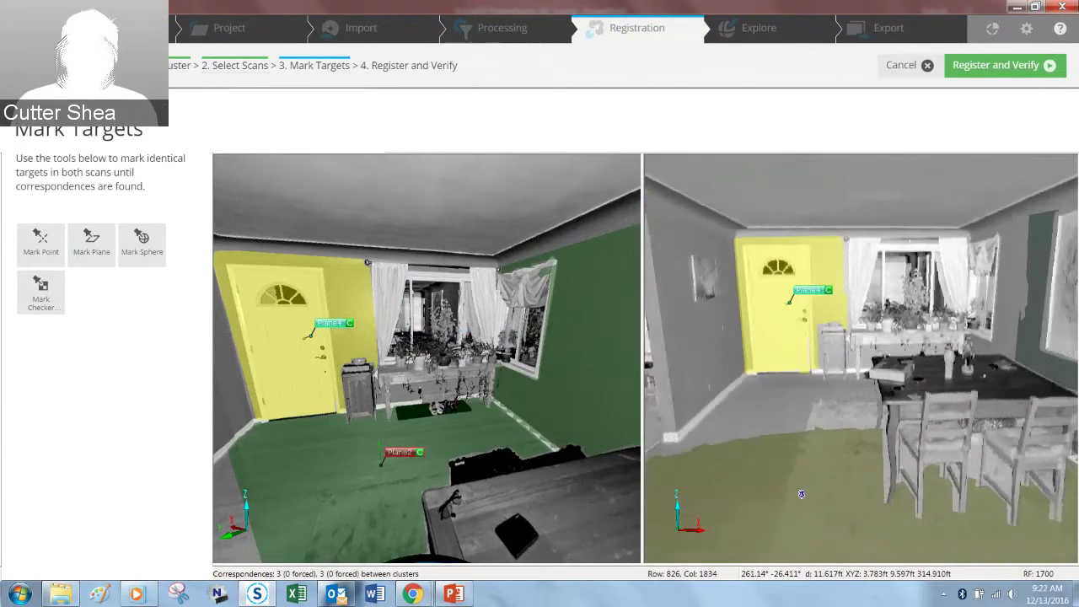
pyautogui.moveTo(871, 484); pyautogui.dragTo(844, 489)
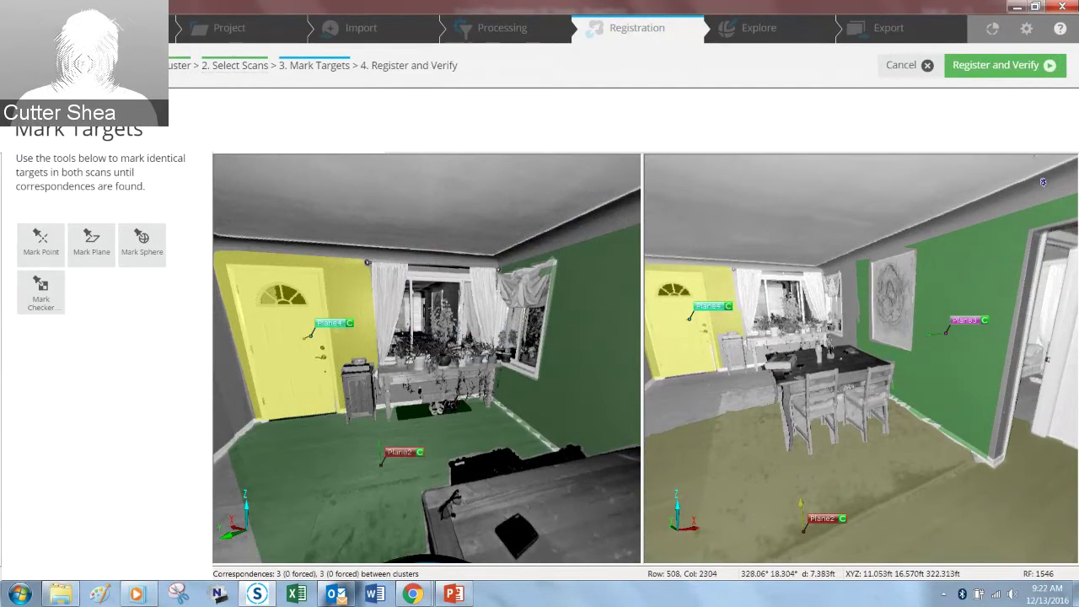
pyautogui.click(1011, 71)
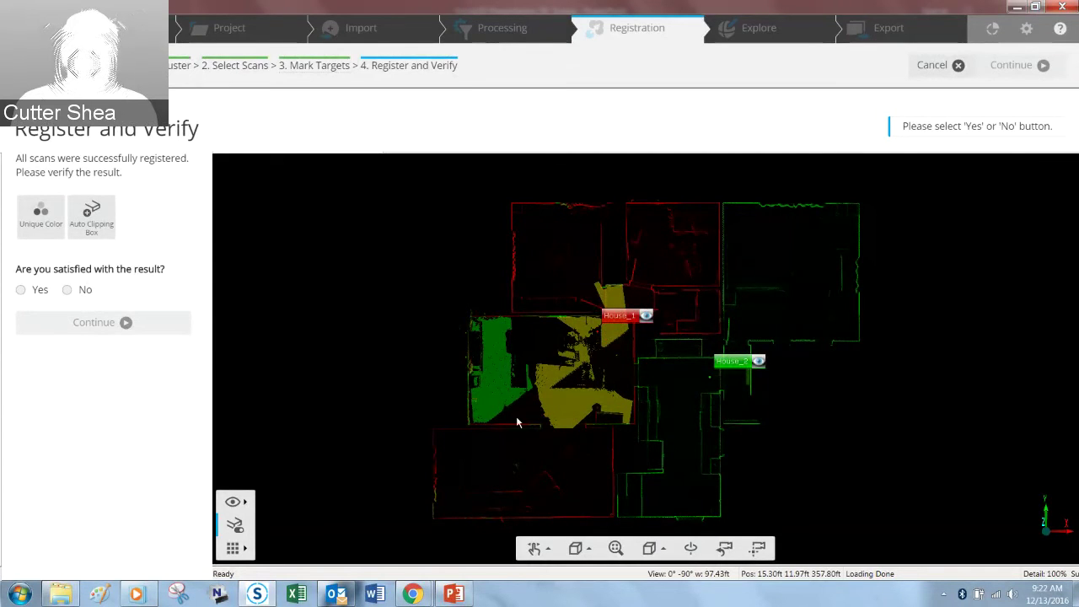
# Step: Accept the registration result as satisfactory, finish it, and return to the dashboard
pyautogui.moveTo(632, 439); pyautogui.dragTo(664, 400, button='middle')
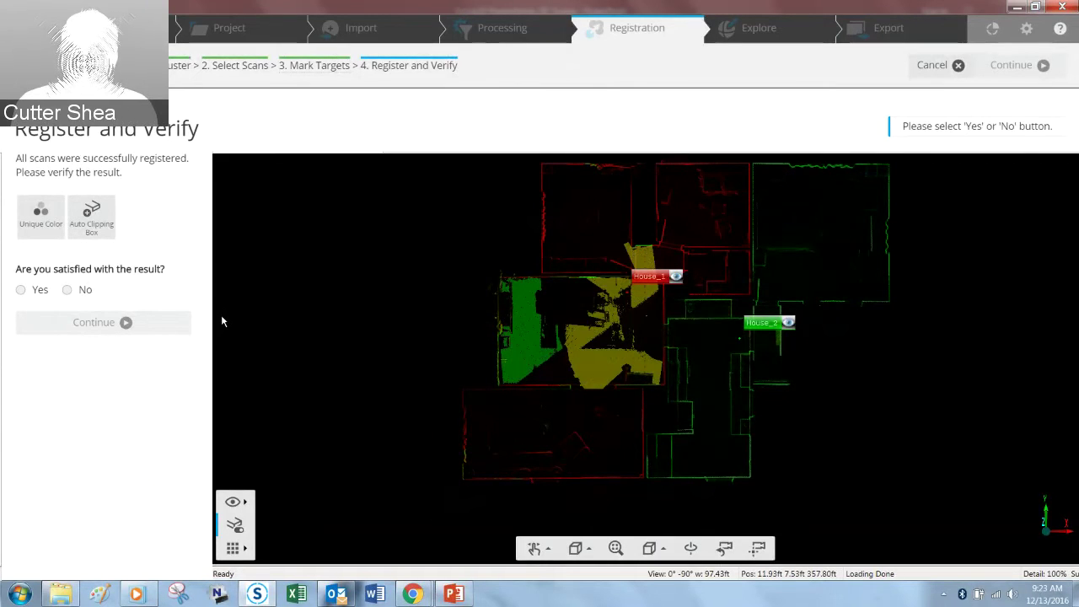
pyautogui.click(20, 289)
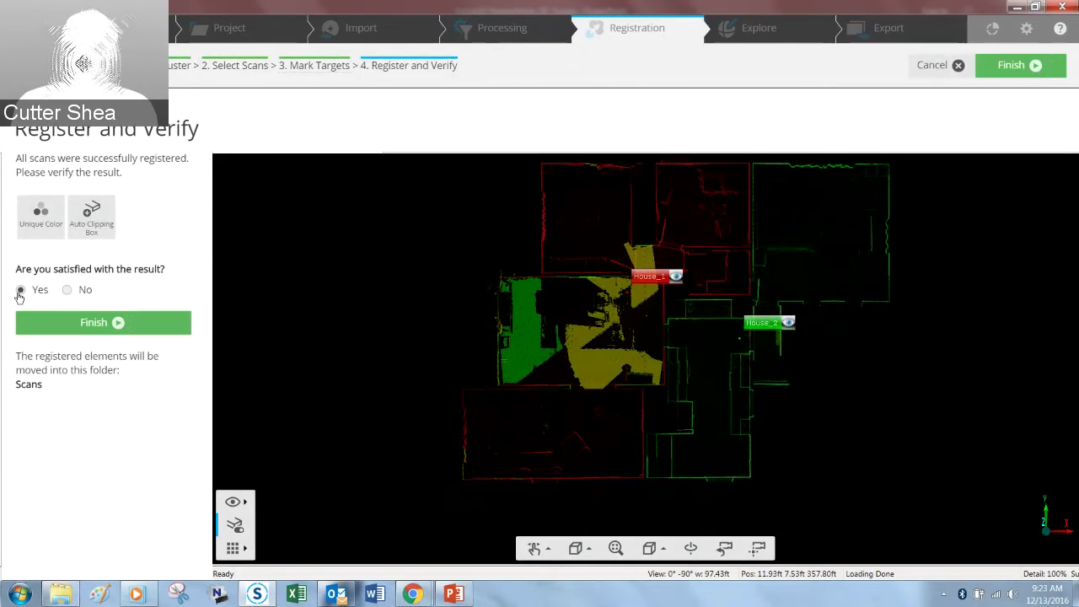
pyautogui.click(85, 324)
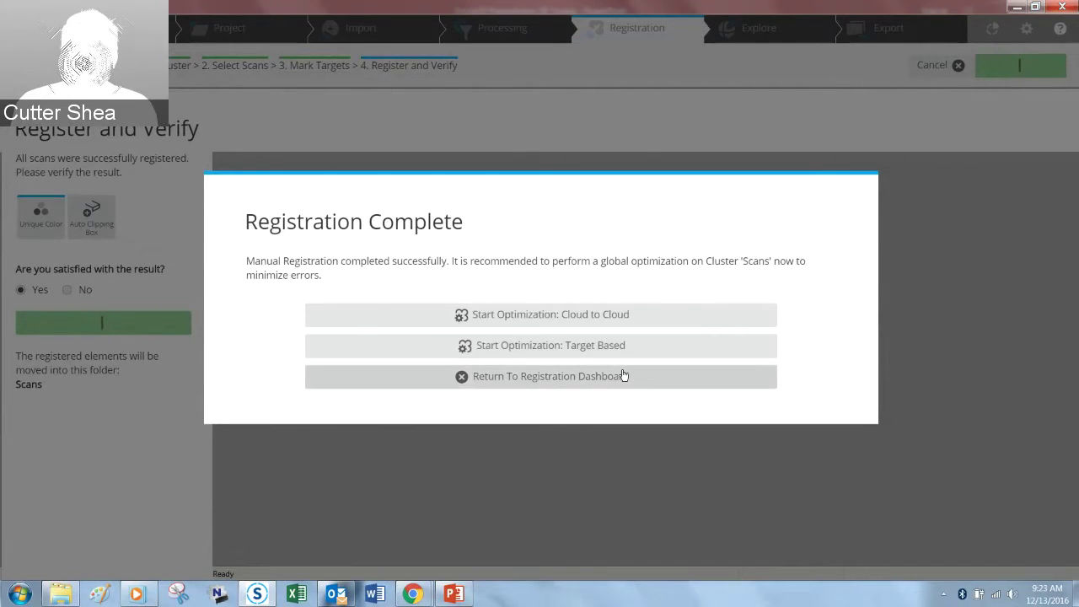
pyautogui.click(623, 376)
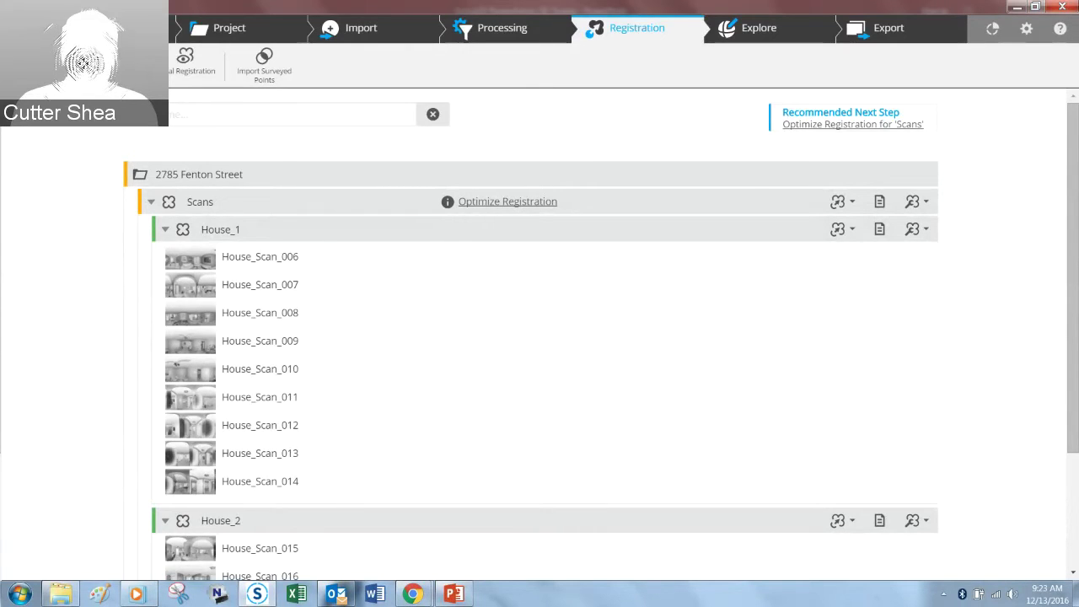
# Step: Start another manual registration from the dashboard toolbar
pyautogui.click(42, 65)
# Step: Pick the Scans cluster, view the registration method list, then cancel the wizard
pyautogui.click(325, 181)
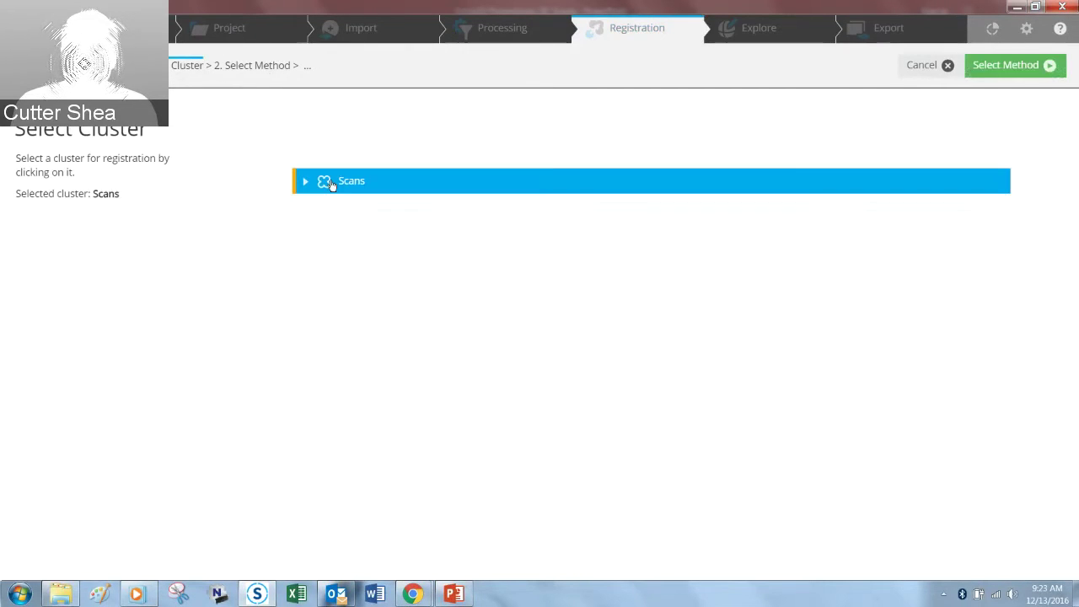
pyautogui.click(1014, 66)
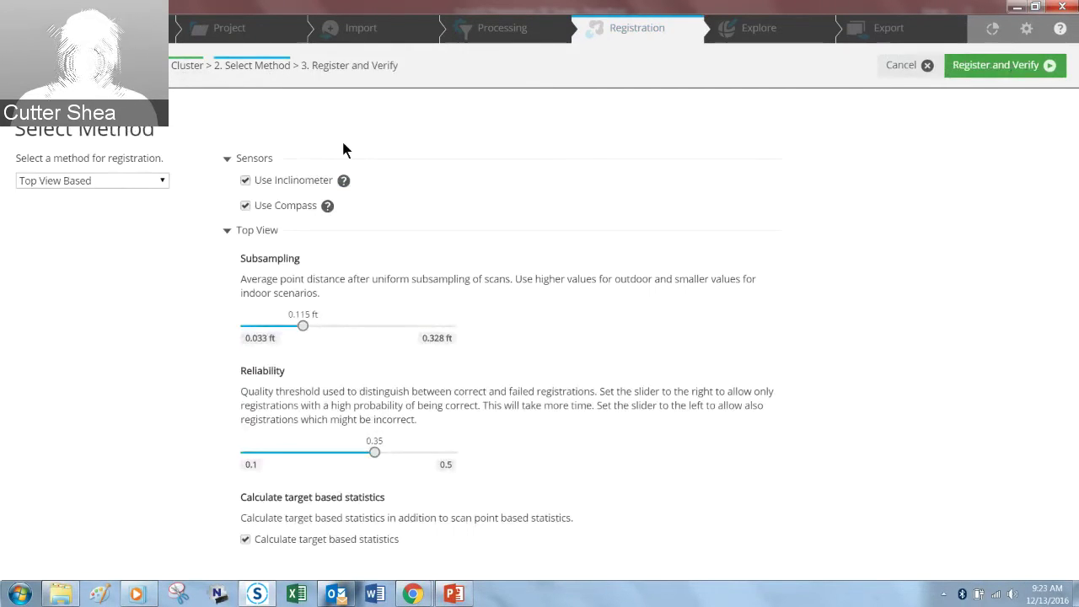
pyautogui.click(129, 180)
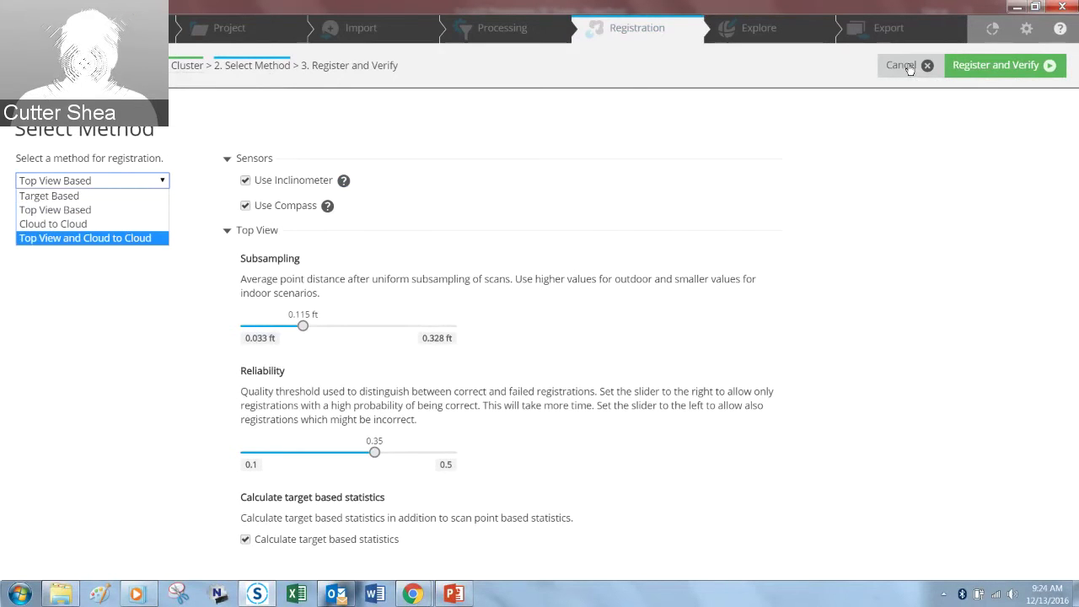
pyautogui.click(909, 65)
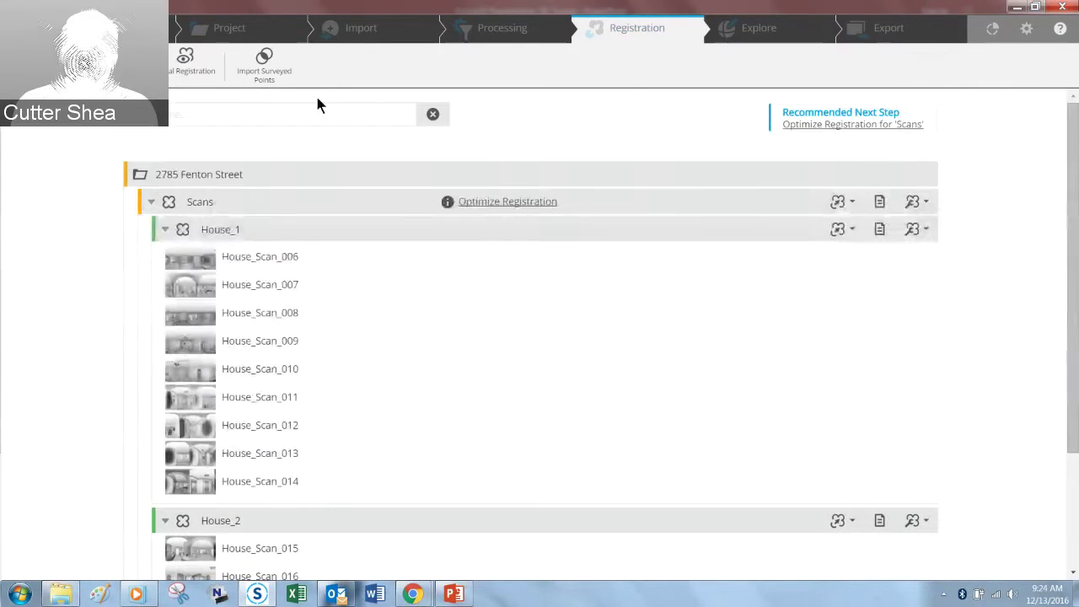
# Step: Set up a Cloud to Cloud registration of the Scans cluster and proceed to Place and Register
pyautogui.click(179, 72)
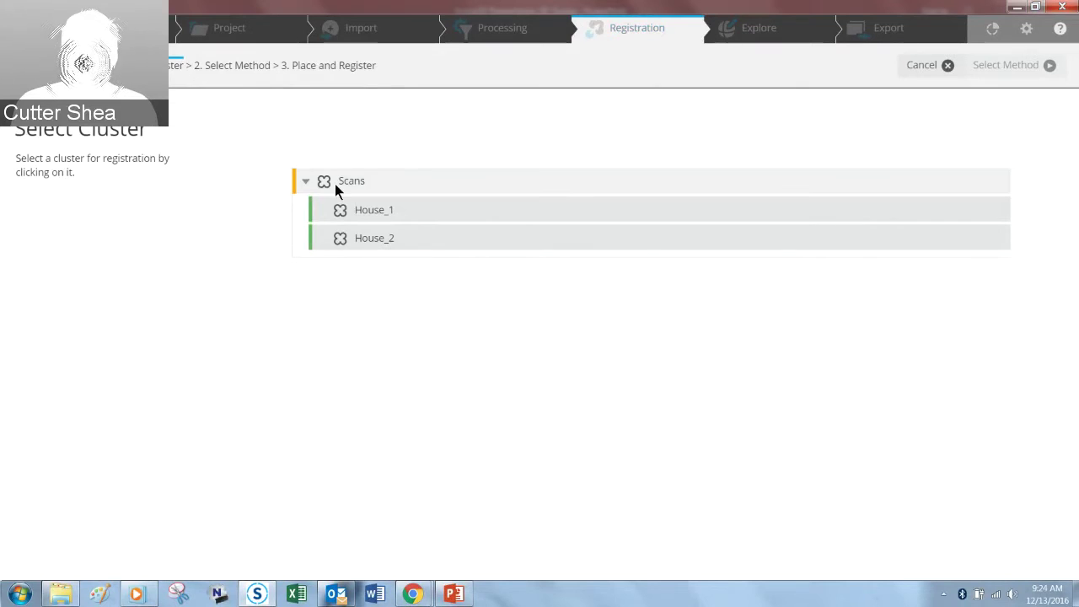
pyautogui.click(334, 184)
pyautogui.click(1004, 65)
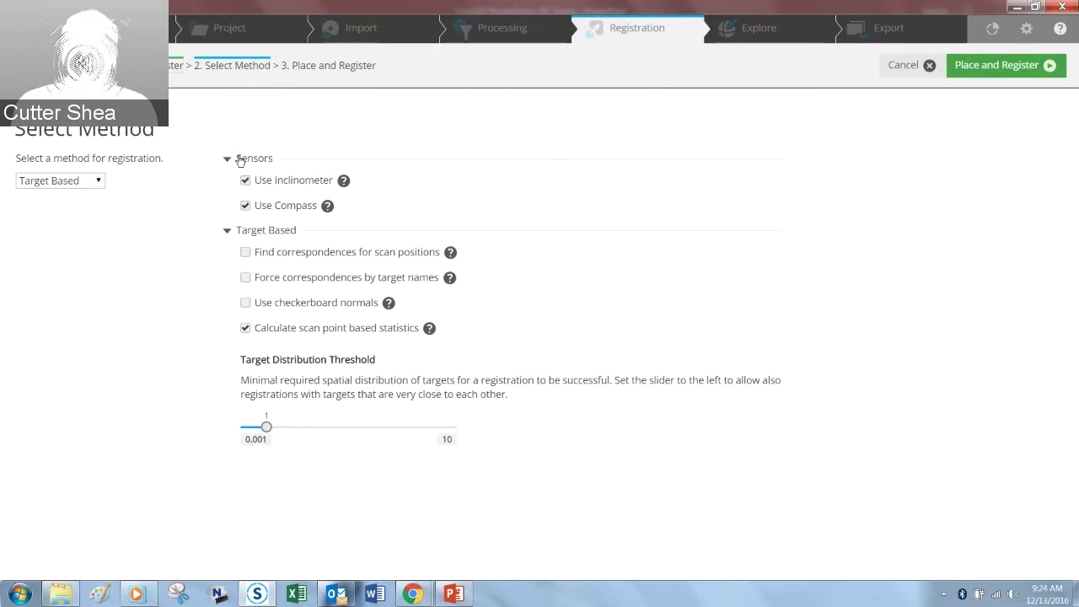
pyautogui.click(98, 181)
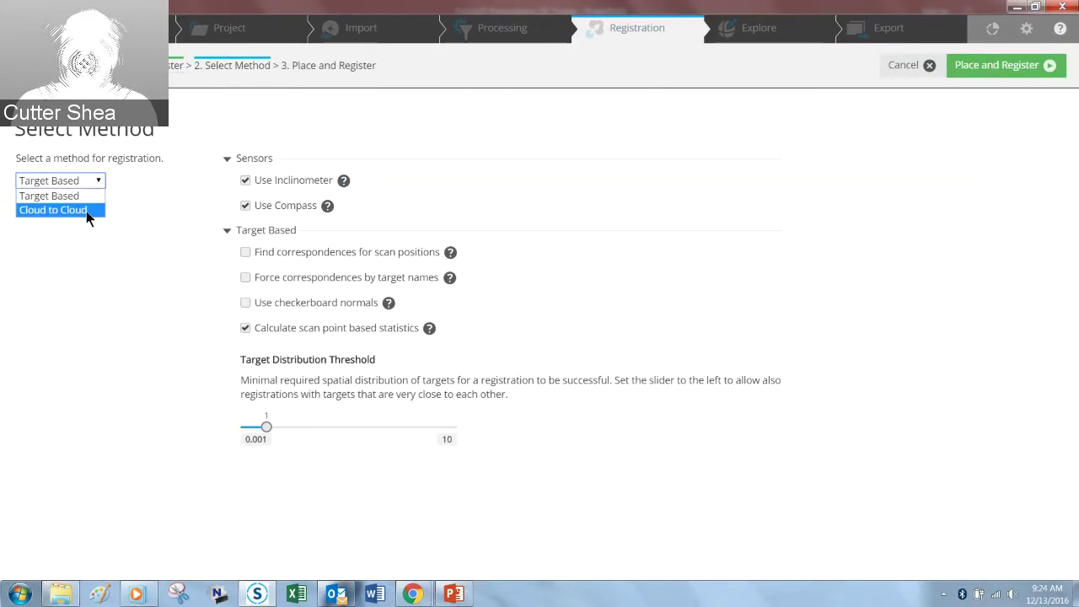
pyautogui.click(86, 211)
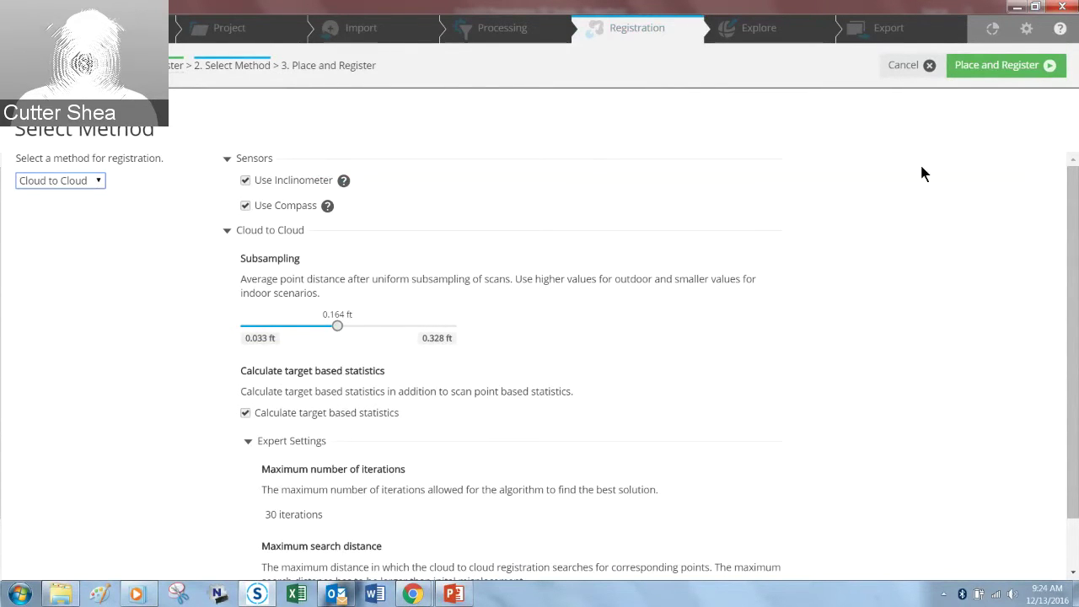
pyautogui.click(990, 70)
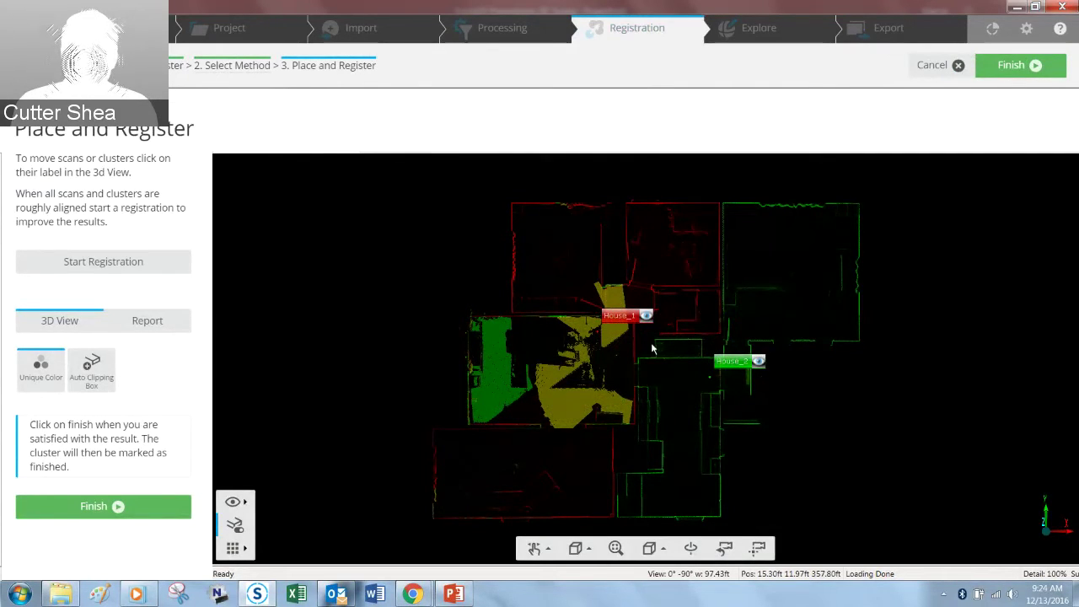
# Step: Select House_1 then House_2, nudge House_2, and cancel the Place and Register step
pyautogui.click(616, 316)
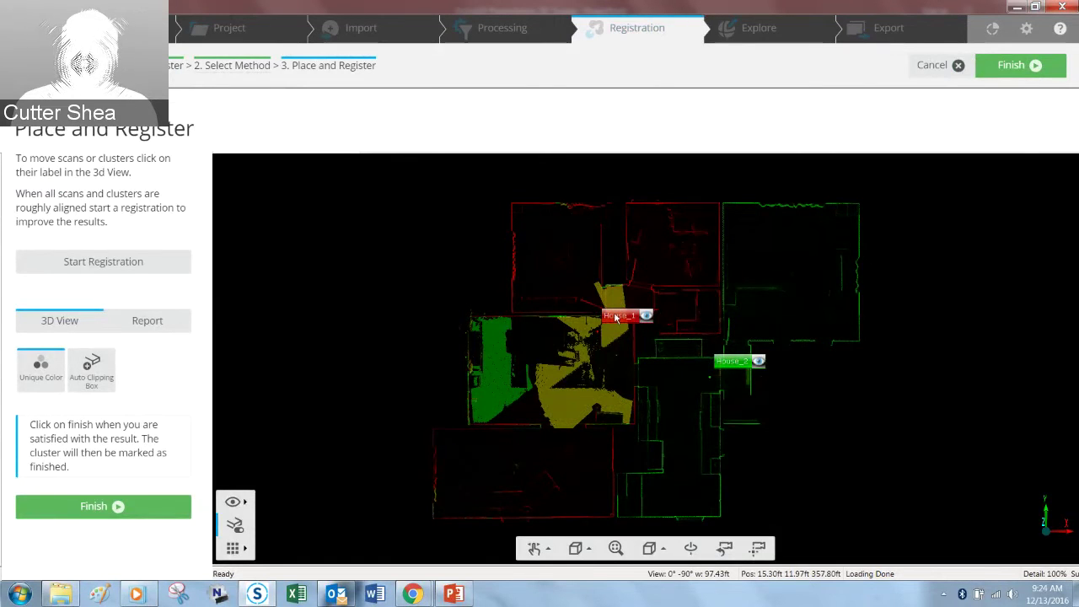
pyautogui.click(734, 363)
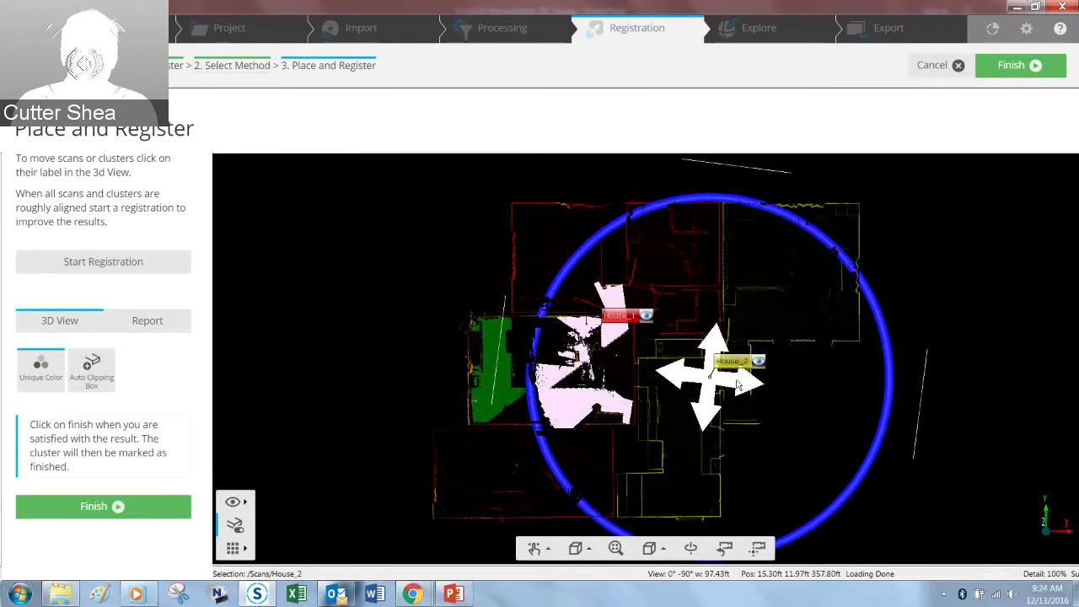
pyautogui.moveTo(738, 385)
pyautogui.mouseDown()
pyautogui.moveTo(795, 412)
pyautogui.moveTo(848, 413)
pyautogui.moveTo(868, 378)
pyautogui.moveTo(835, 361)
pyautogui.moveTo(739, 384)
pyautogui.mouseUp()
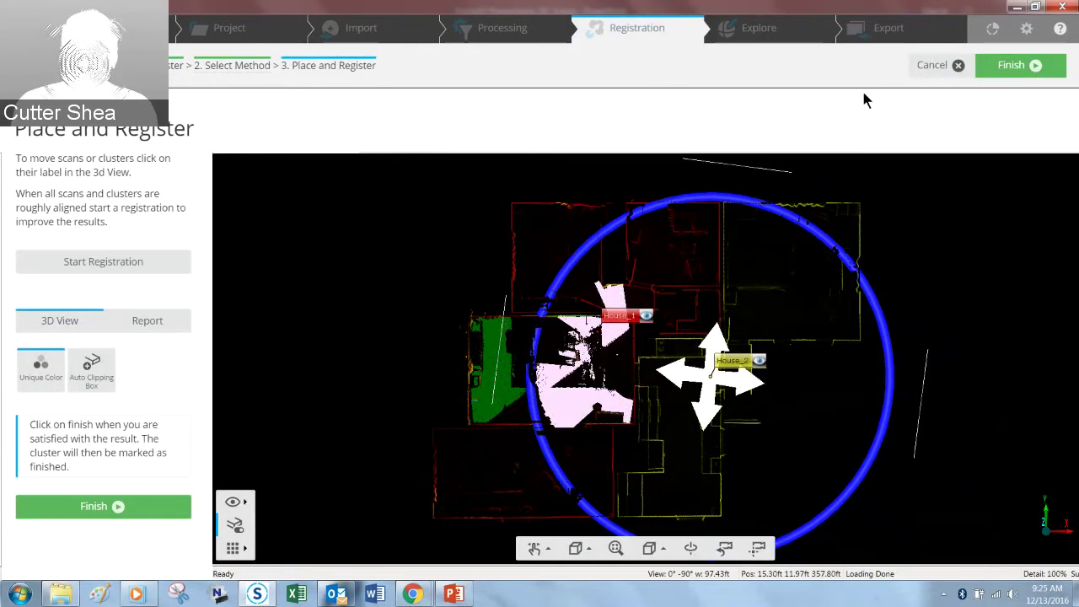
pyautogui.click(927, 66)
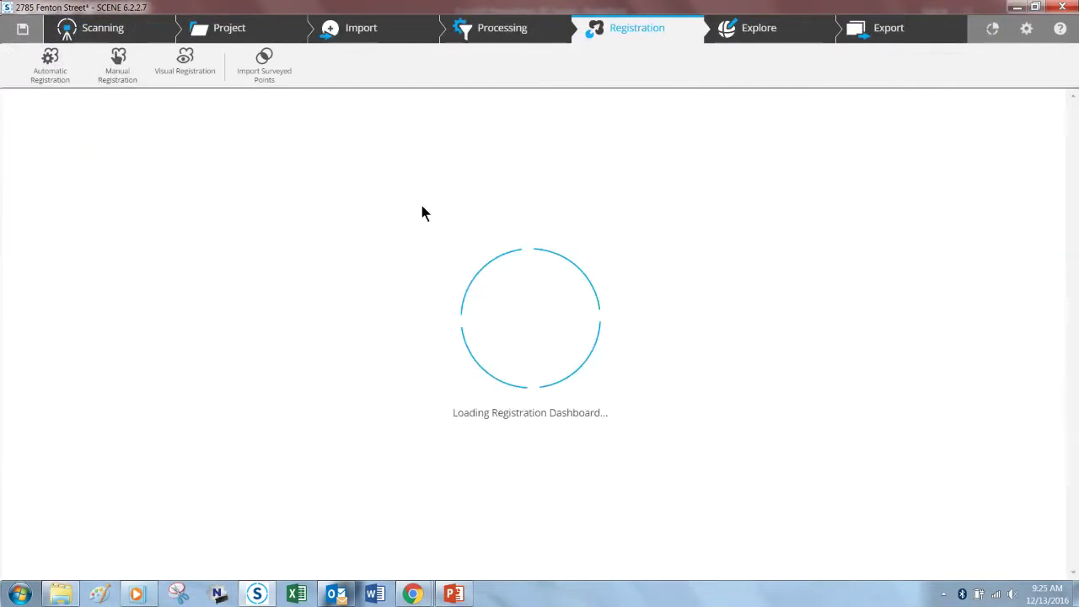
# Step: Open the house point cloud in Explore and switch to the Top standard view
pyautogui.click(761, 34)
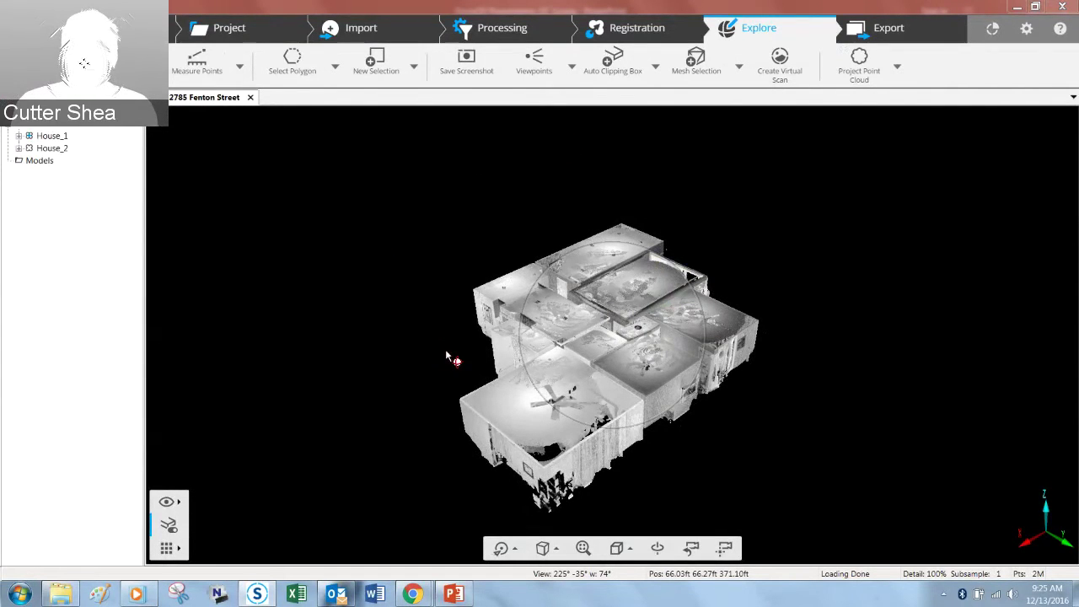
pyautogui.moveTo(383, 360); pyautogui.dragTo(325, 348)
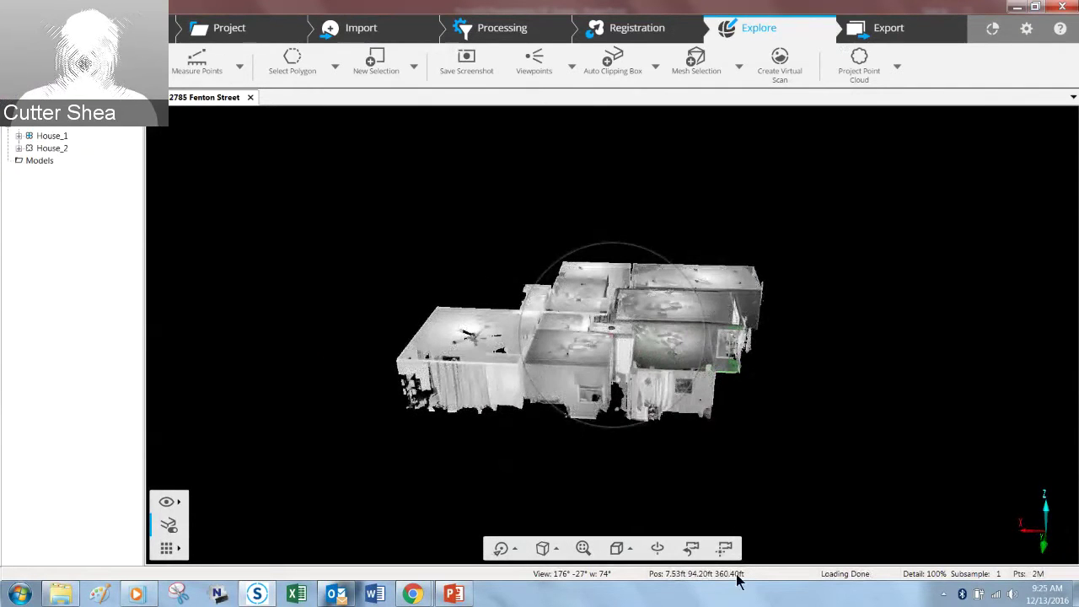
pyautogui.click(628, 549)
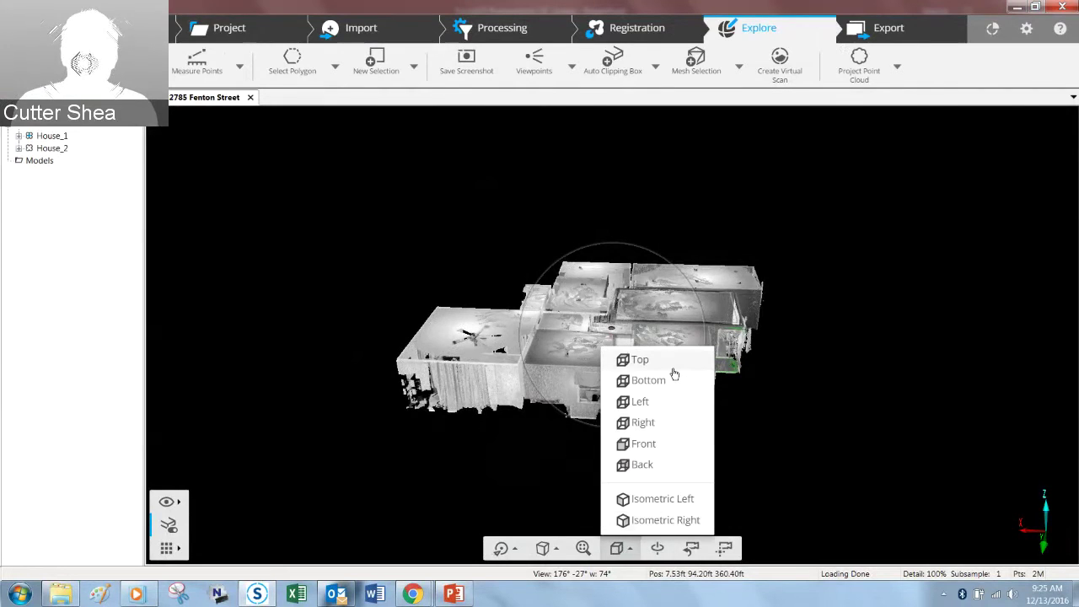
pyautogui.click(674, 368)
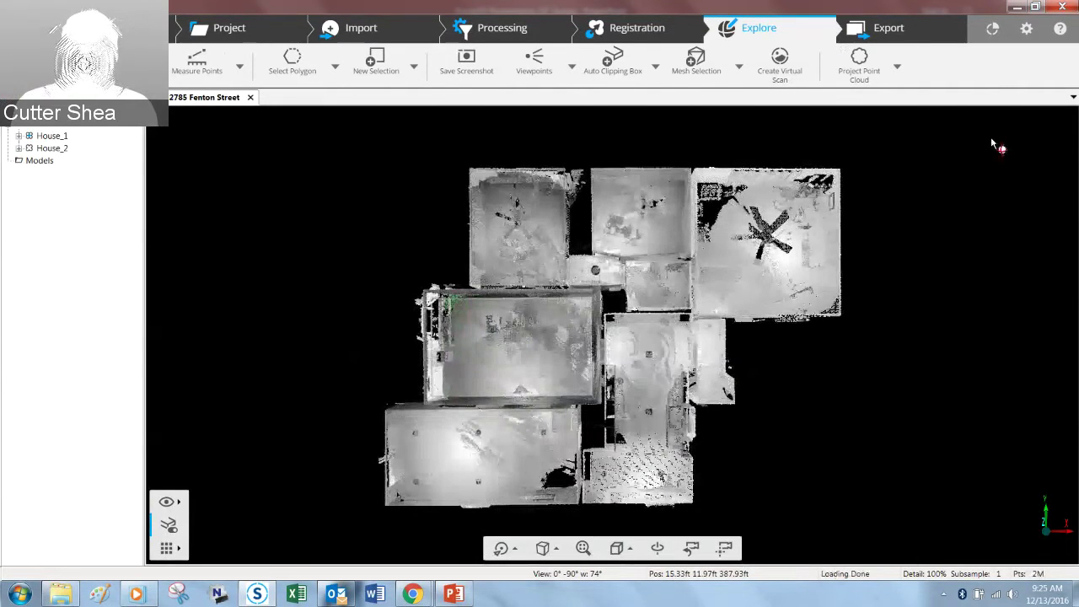
# Step: Add an auto clipping box, enlarge it on all sides, and rotate it square to the house
pyautogui.click(615, 61)
pyautogui.moveTo(626, 220); pyautogui.dragTo(637, 135)
pyautogui.moveTo(496, 282); pyautogui.dragTo(367, 263)
pyautogui.moveTo(743, 315); pyautogui.dragTo(920, 332)
pyautogui.moveTo(626, 472); pyautogui.dragTo(619, 590)
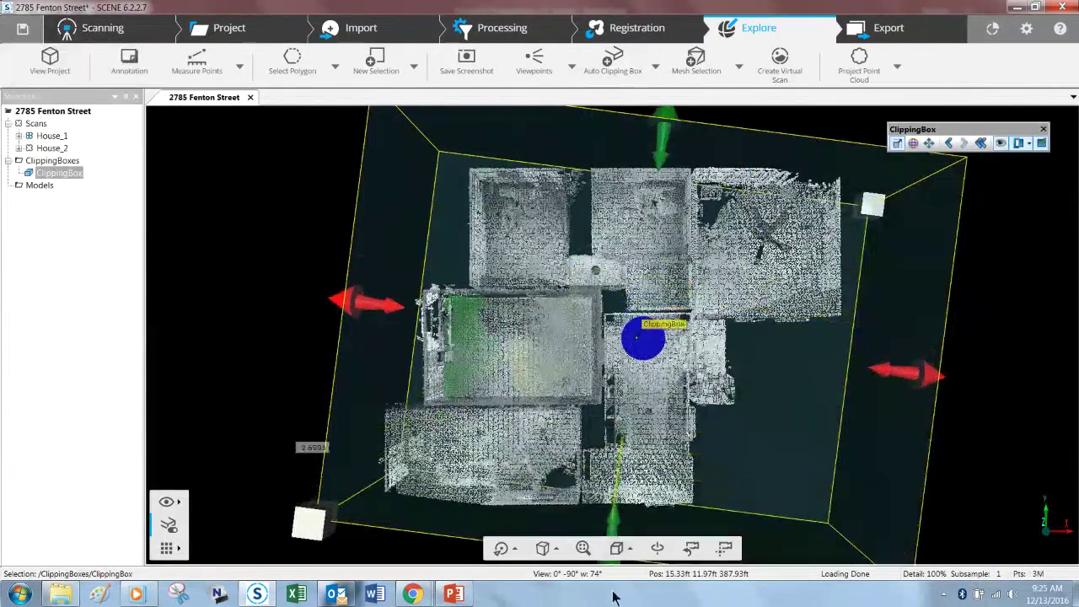
pyautogui.click(915, 143)
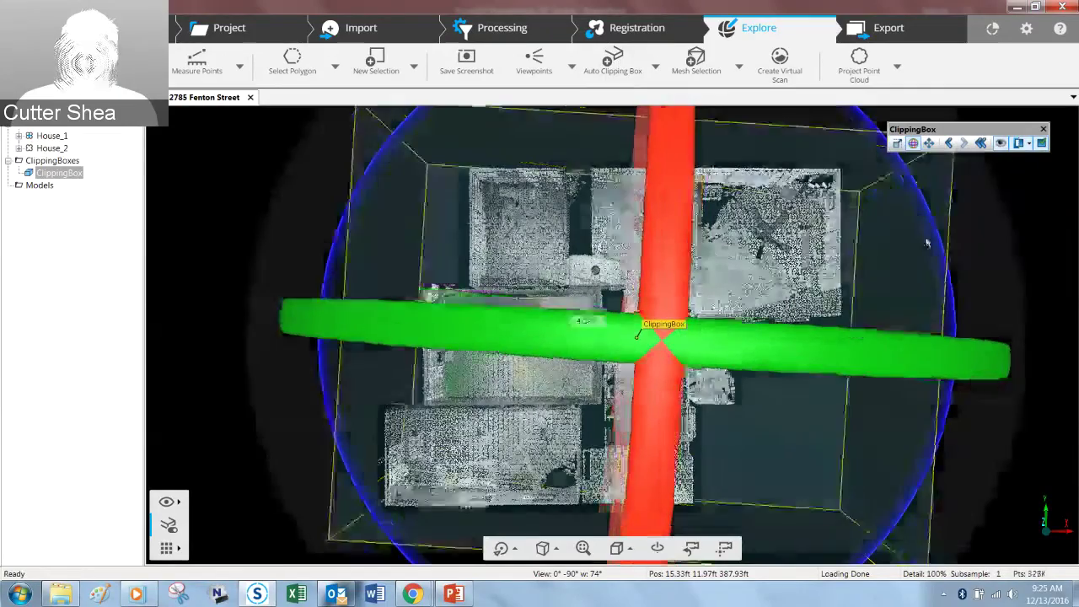
pyautogui.moveTo(924, 239); pyautogui.dragTo(918, 229)
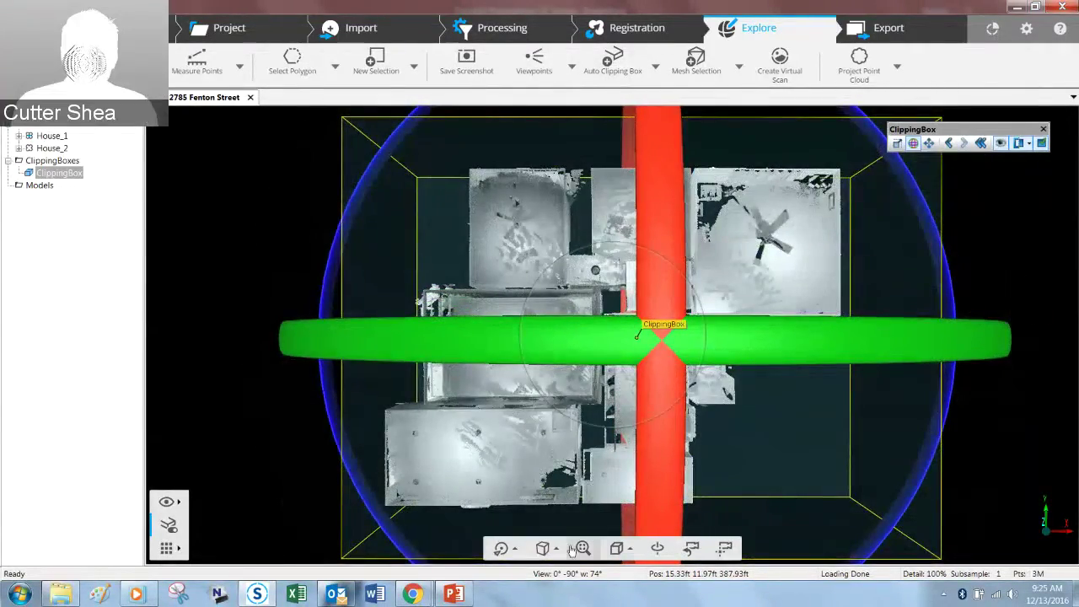
# Step: In Front view, lower the clipping box's top to just above the floor
pyautogui.click(614, 548)
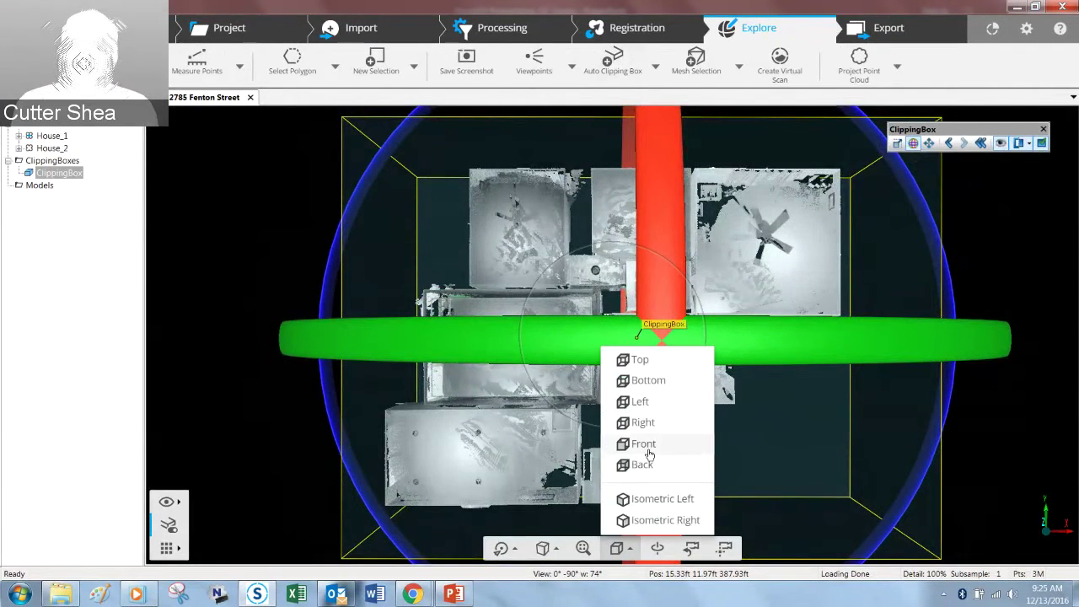
pyautogui.click(643, 445)
pyautogui.moveTo(661, 377); pyautogui.dragTo(661, 377)
pyautogui.click(602, 301)
pyautogui.moveTo(617, 266); pyautogui.dragTo(616, 356)
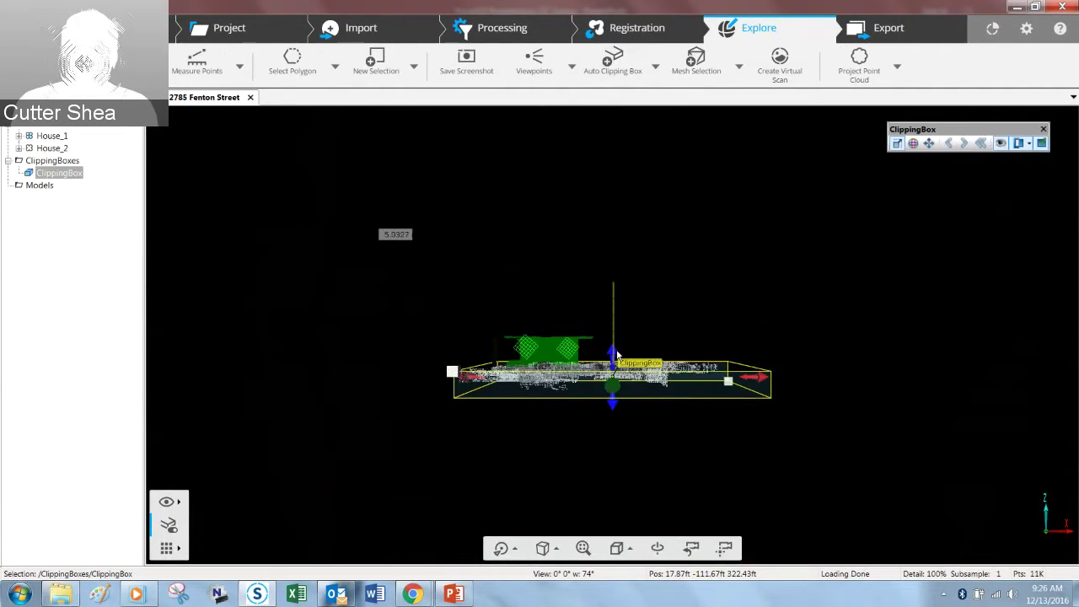
pyautogui.moveTo(790, 358); pyautogui.dragTo(758, 430)
pyautogui.click(684, 246)
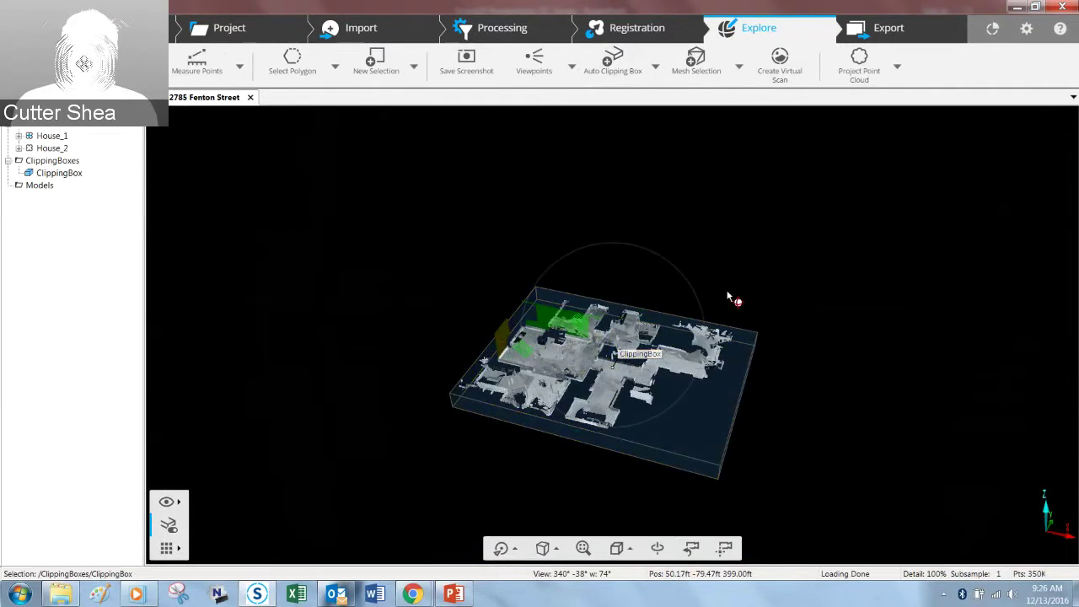
# Step: Create 3 clipping boxes along the z-axis with 1 ft space between boxes
pyautogui.rightClick(488, 413)
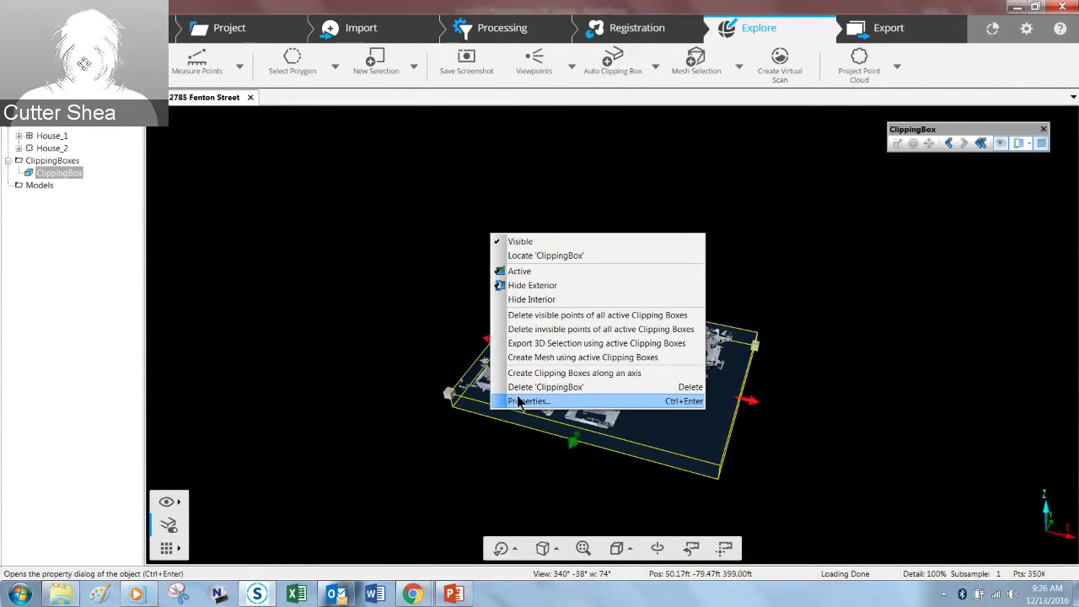
pyautogui.click(566, 376)
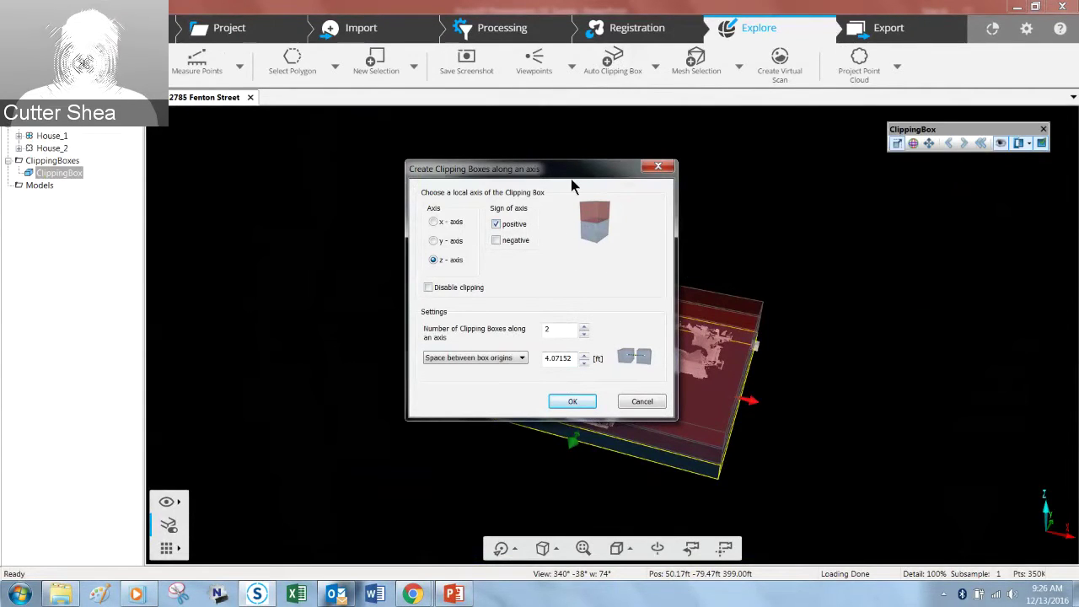
pyautogui.moveTo(569, 181); pyautogui.dragTo(276, 209)
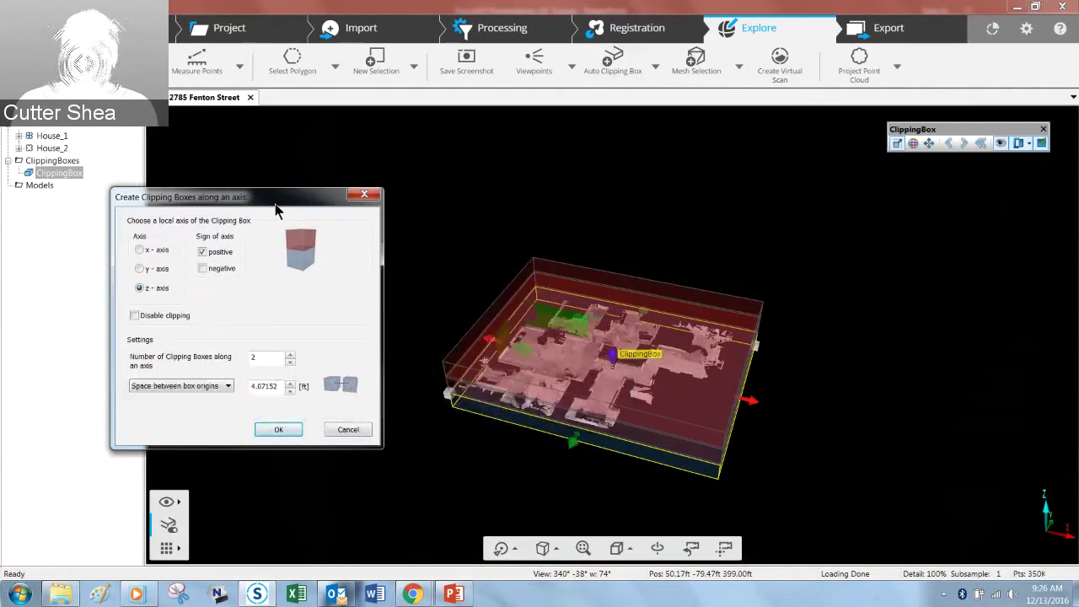
pyautogui.click(289, 356)
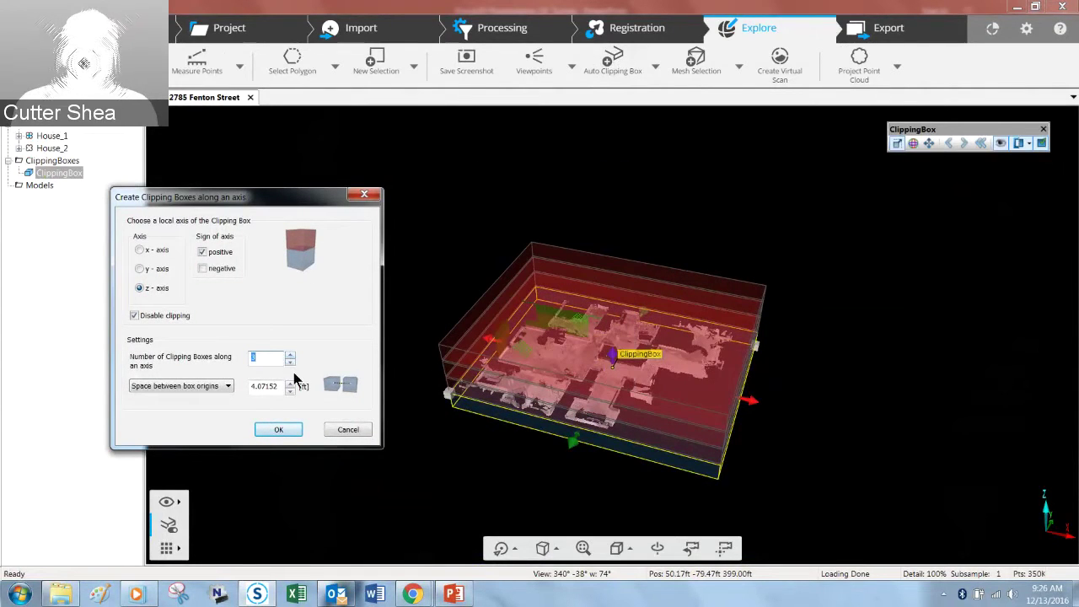
pyautogui.click(190, 385)
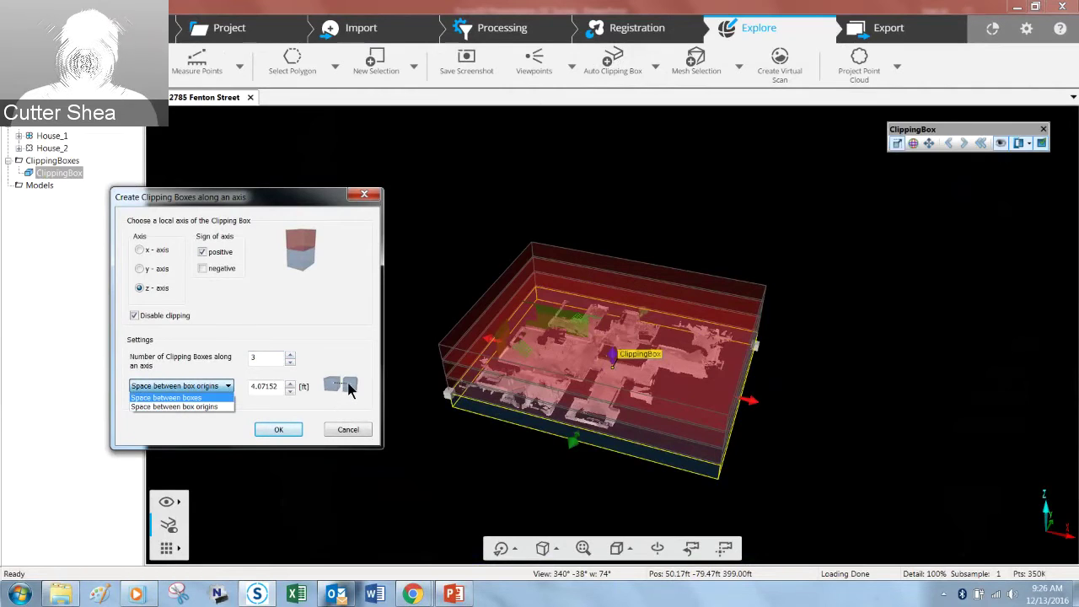
pyautogui.click(190, 398)
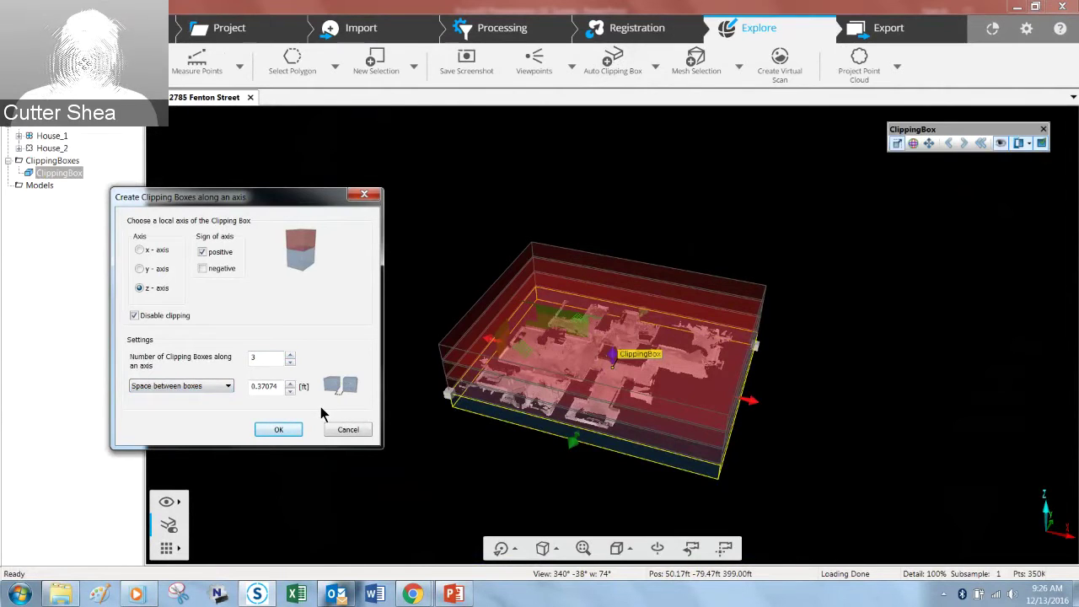
pyautogui.moveTo(279, 388); pyautogui.dragTo(248, 387)
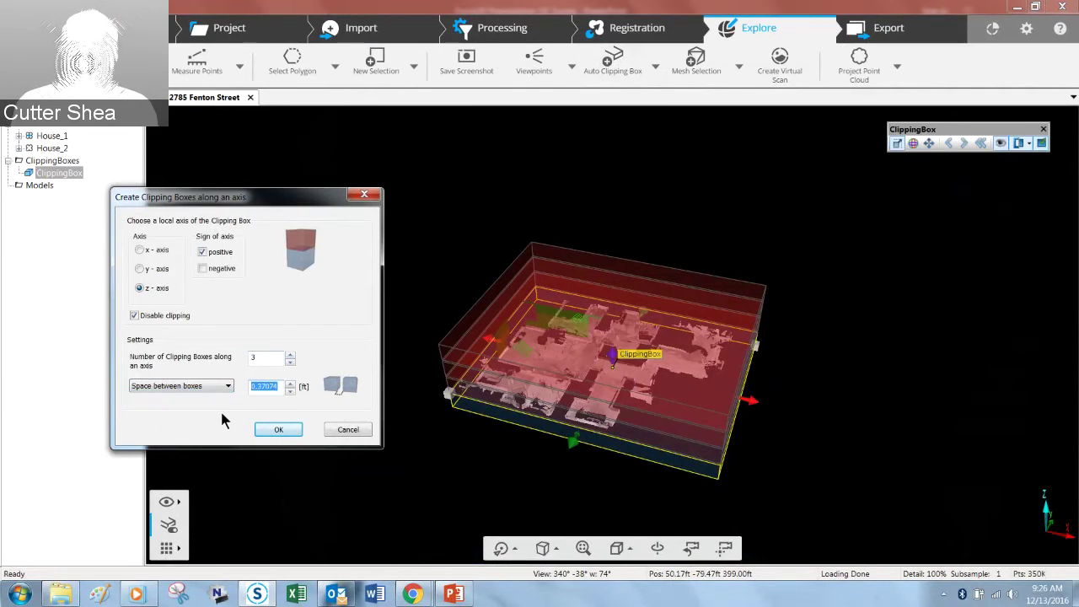
pyautogui.write('1')
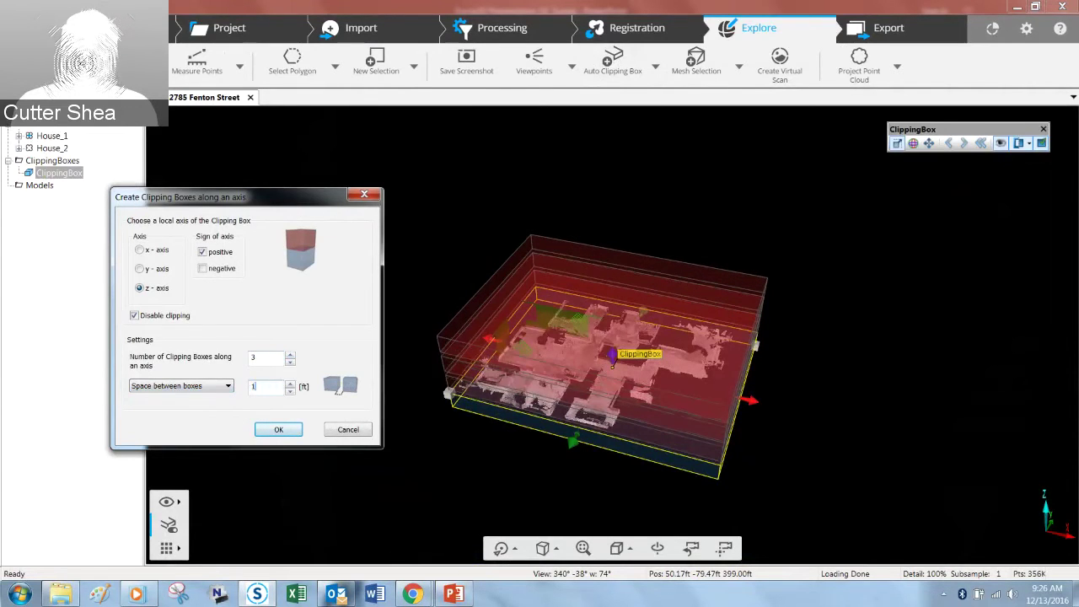
pyautogui.moveTo(466, 479); pyautogui.dragTo(488, 394)
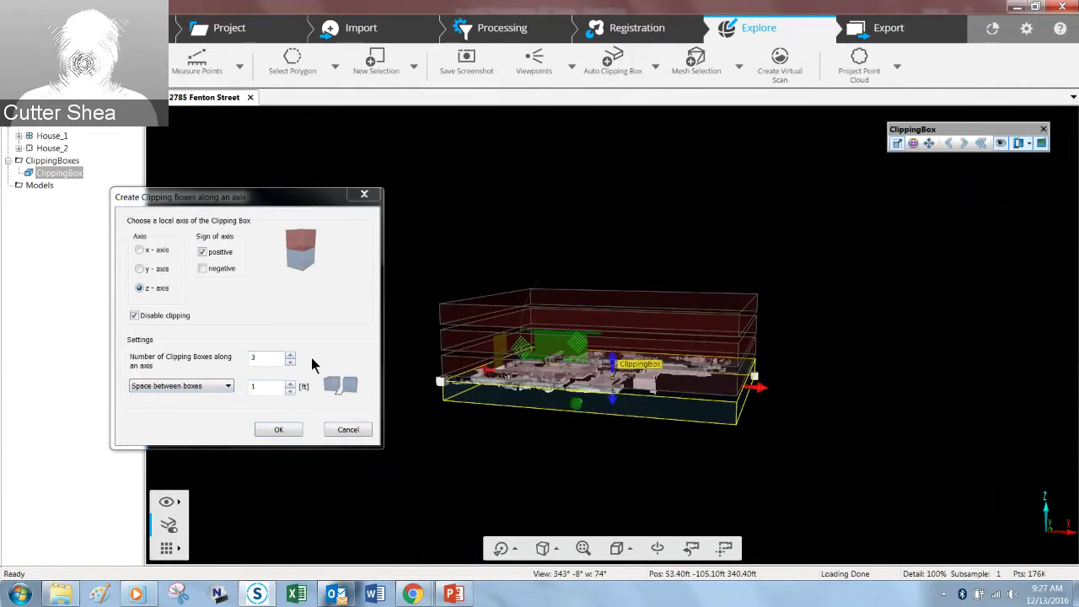
pyautogui.click(281, 429)
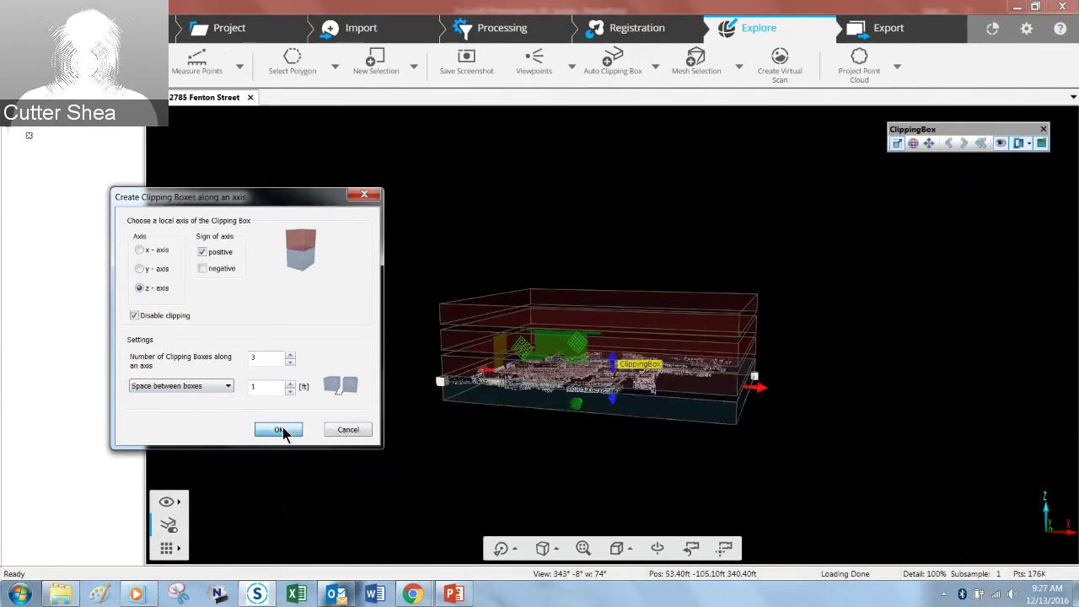
pyautogui.click(427, 469)
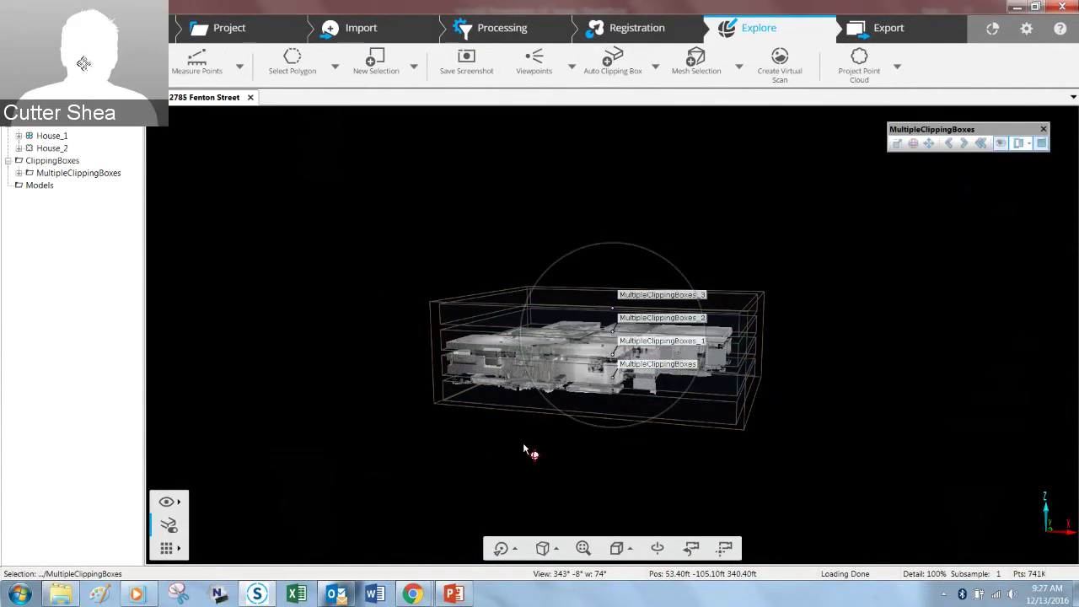
# Step: Inspect the stacked clipping boxes in 3D, then switch to the Export tools
pyautogui.scroll(5, 523, 445)
pyautogui.moveTo(517, 479); pyautogui.dragTo(550, 458)
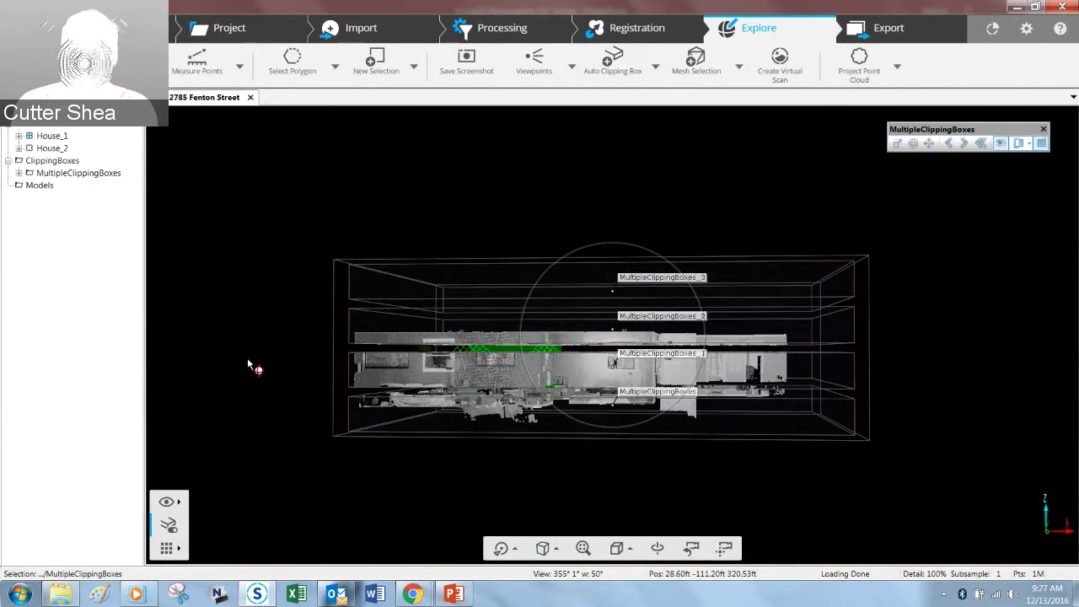
pyautogui.moveTo(296, 321); pyautogui.dragTo(305, 393)
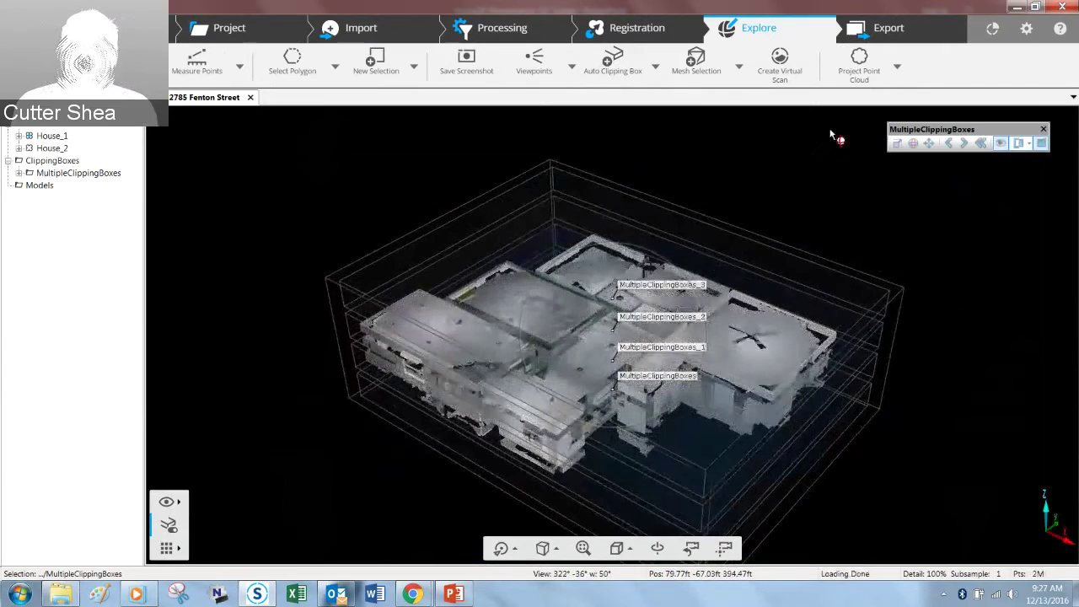
pyautogui.click(898, 31)
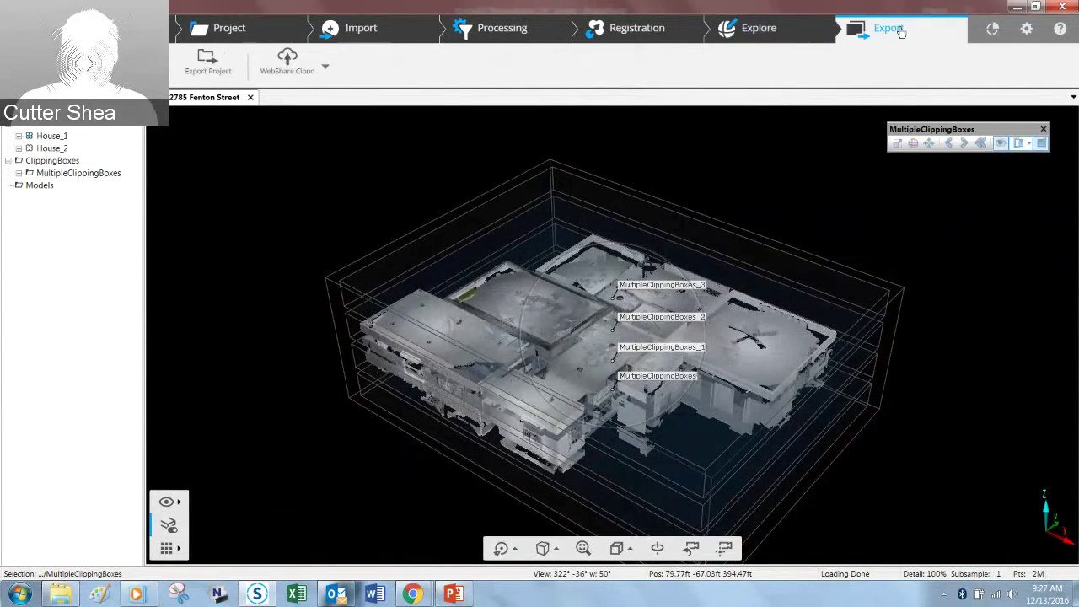
# Step: Start WebShare Cloud data creation and save the project changes as shared data
pyautogui.click(287, 59)
pyautogui.click(314, 101)
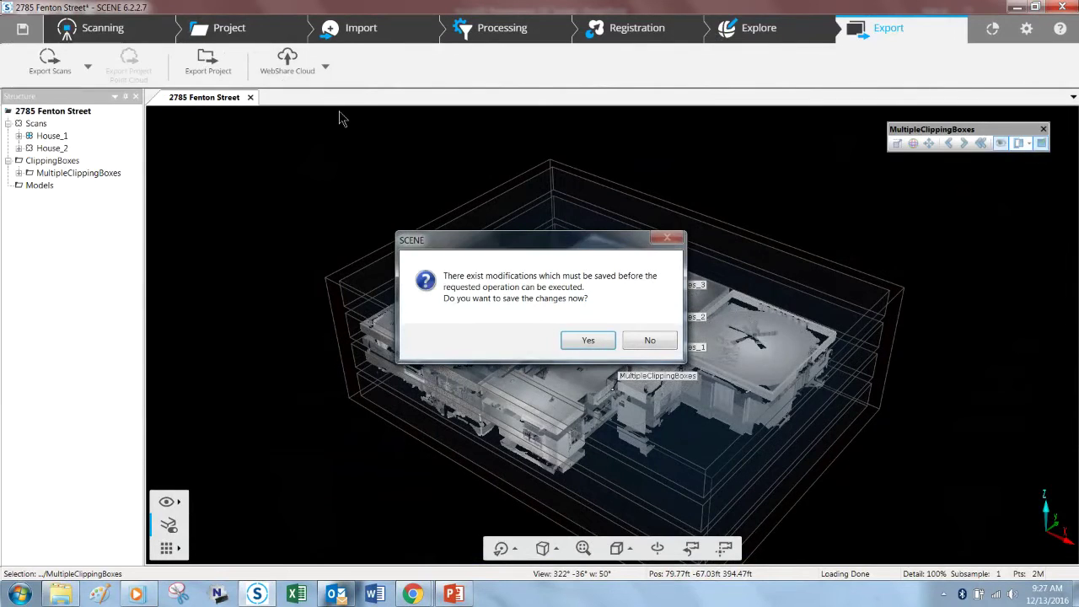
pyautogui.click(600, 345)
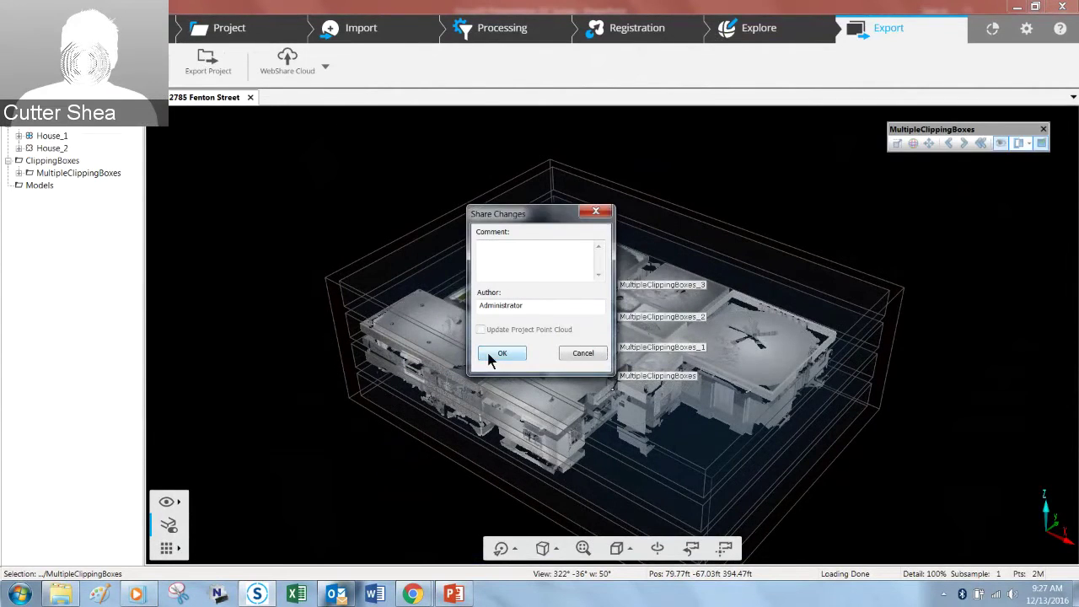
pyautogui.click(489, 356)
pyautogui.click(636, 333)
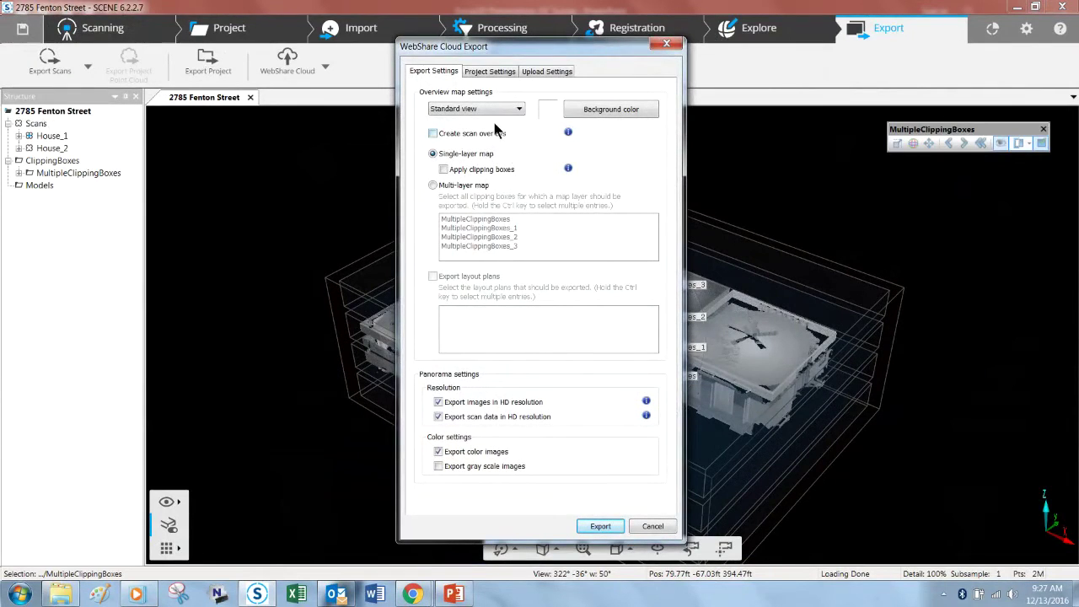
# Step: Choose a multi-layer map with all four clipping boxes, then cancel the export
pyautogui.click(431, 185)
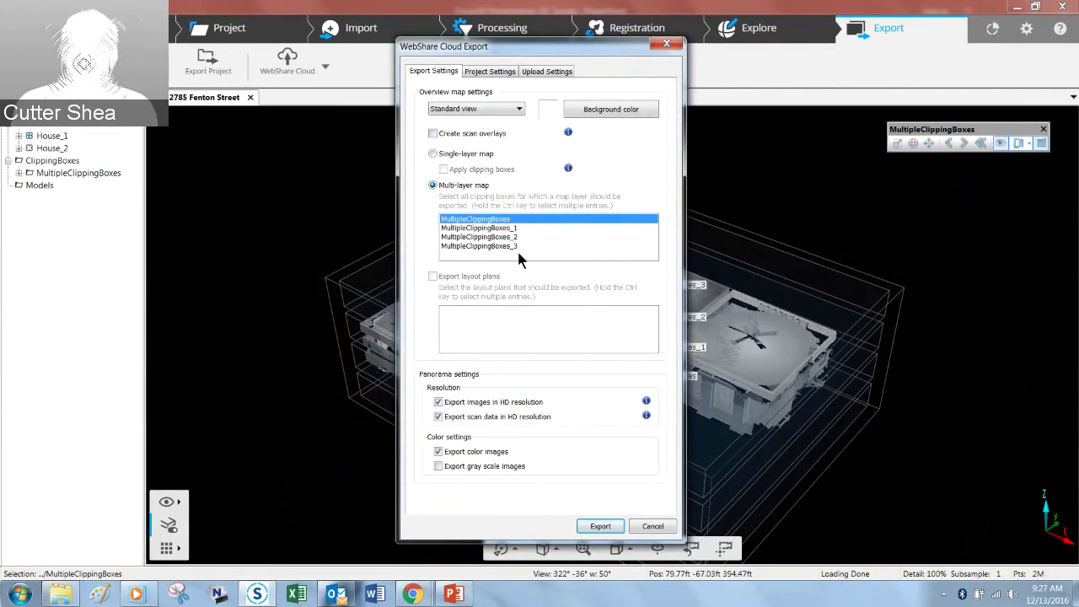
pyautogui.keyDown('shift'); pyautogui.click(516, 247); pyautogui.keyUp('shift')
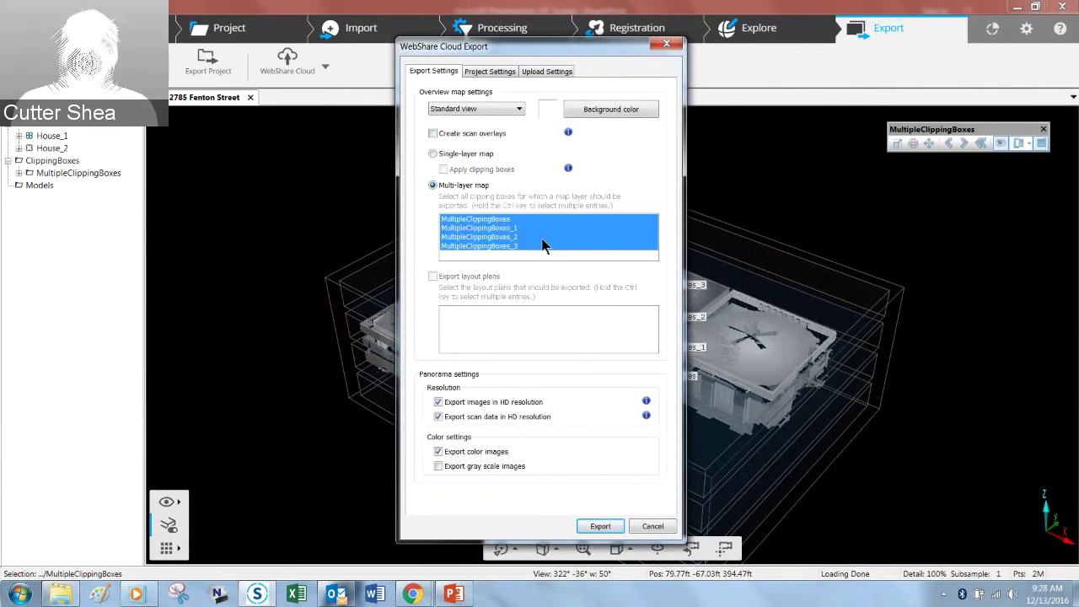
pyautogui.click(654, 527)
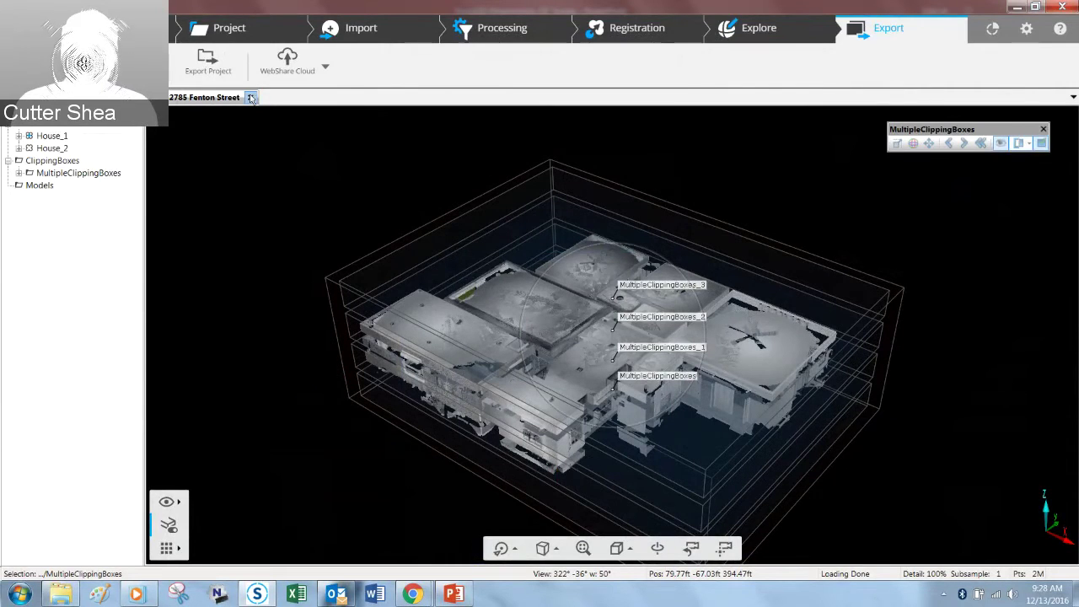
# Step: Delete the ClippingBoxes group from the project tree
pyautogui.click(43, 160)
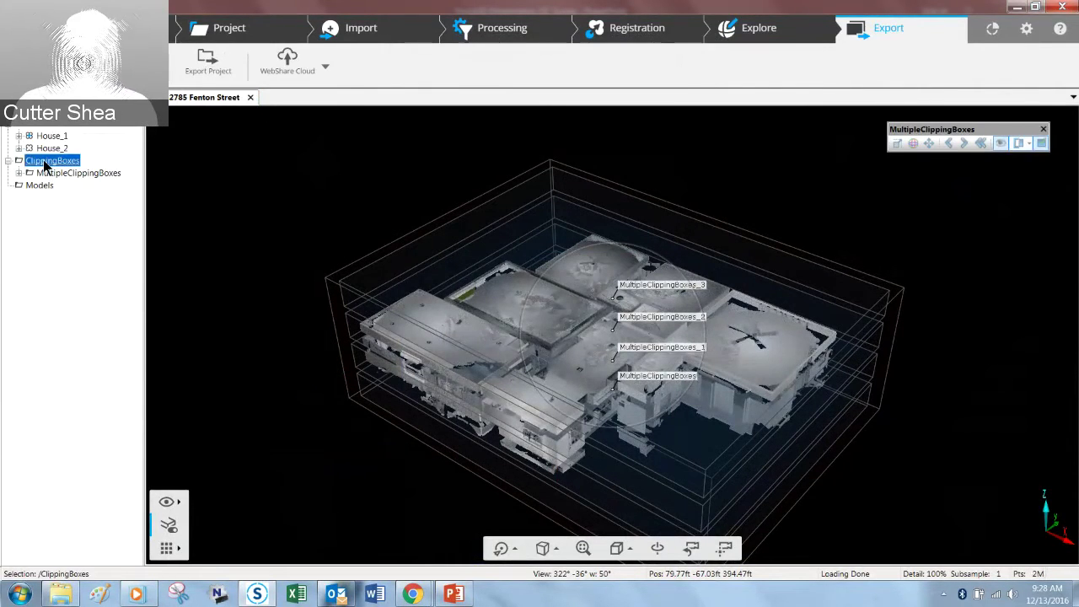
pyautogui.rightClick(44, 160)
pyautogui.click(118, 214)
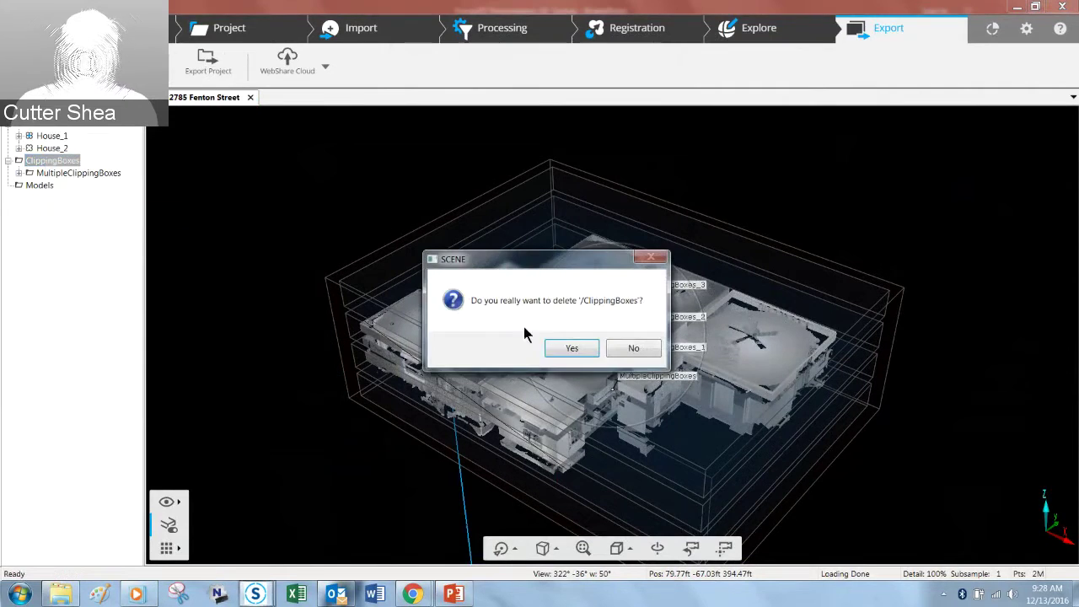
pyautogui.click(558, 353)
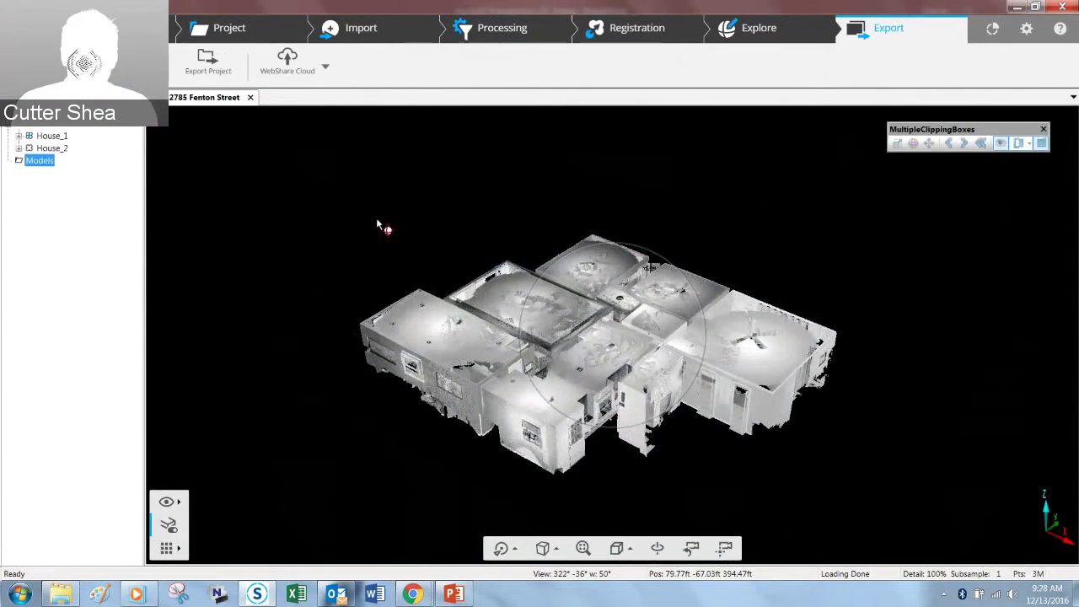
# Step: Switch to the Explore tools and orbit the house point cloud to a top-down view
pyautogui.click(761, 34)
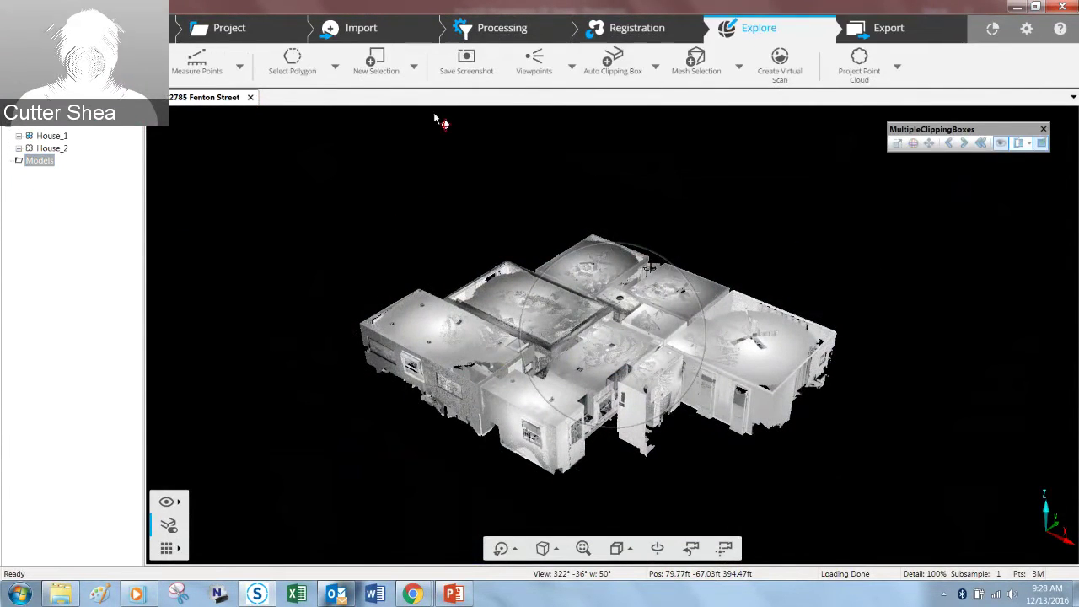
pyautogui.moveTo(283, 210); pyautogui.dragTo(327, 402)
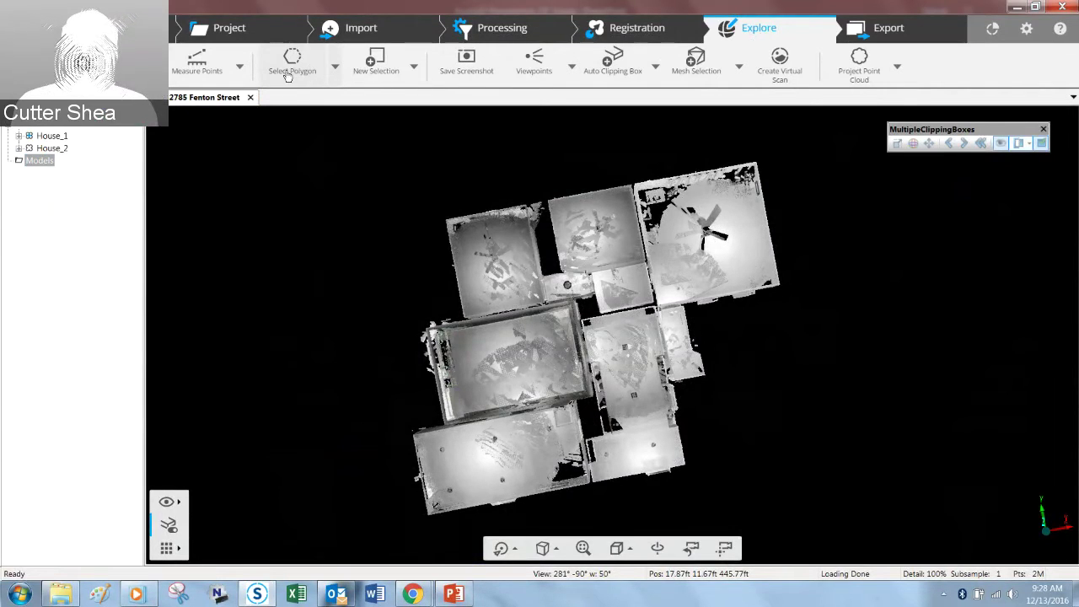
pyautogui.click(333, 69)
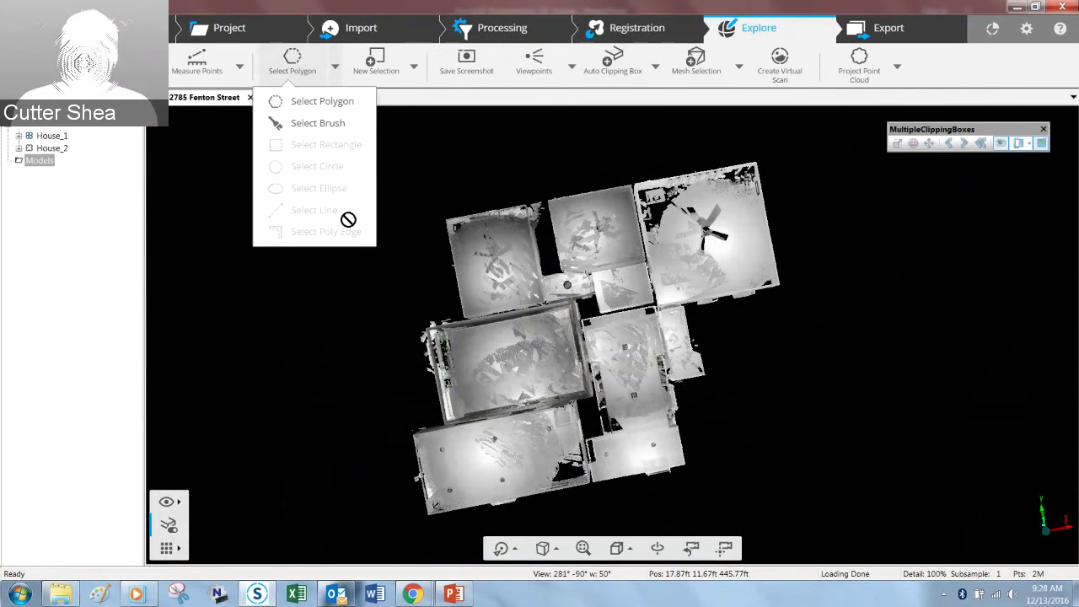
# Step: Outline the ceiling-fan room with a four-corner polygon selection
pyautogui.click(296, 108)
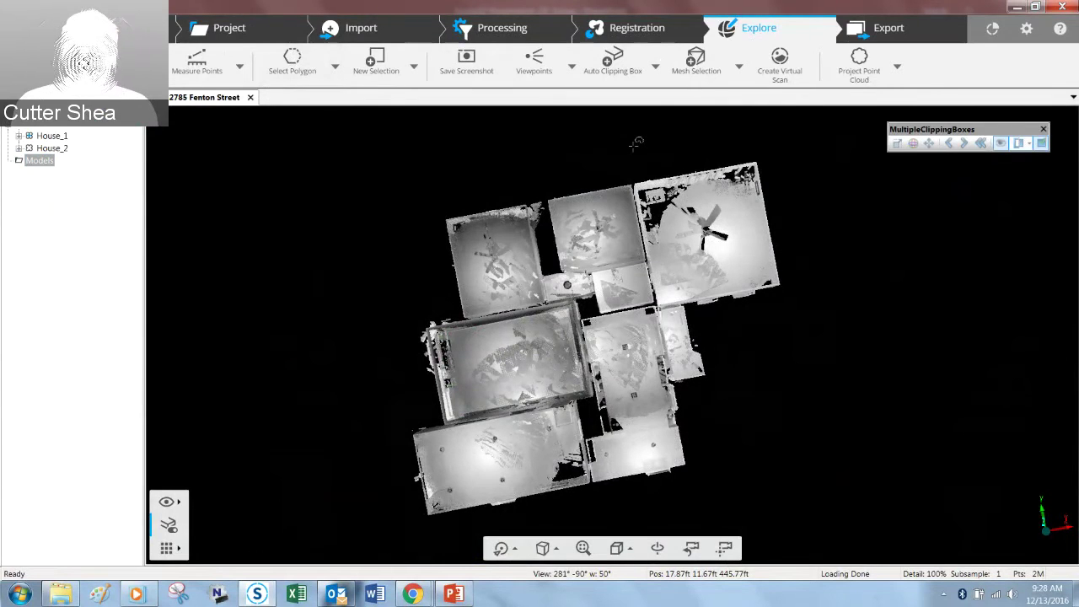
pyautogui.click(637, 145)
pyautogui.click(739, 346)
pyautogui.click(849, 300)
pyautogui.doubleClick(798, 125)
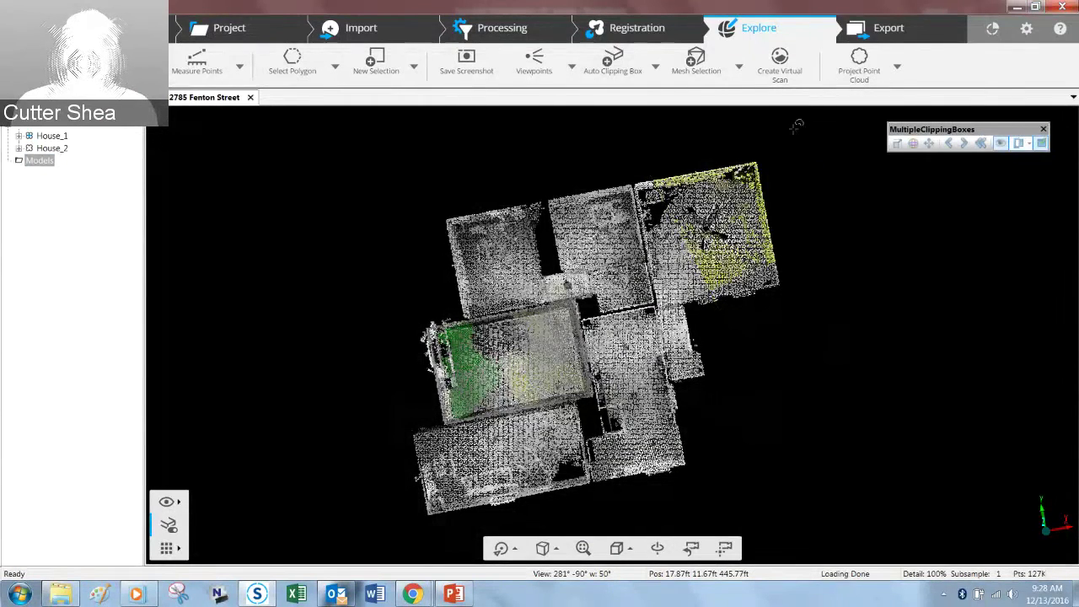
# Step: Invert the selection twice so only the fan room stays selected
pyautogui.rightClick(738, 225)
pyautogui.moveTo(762, 232)
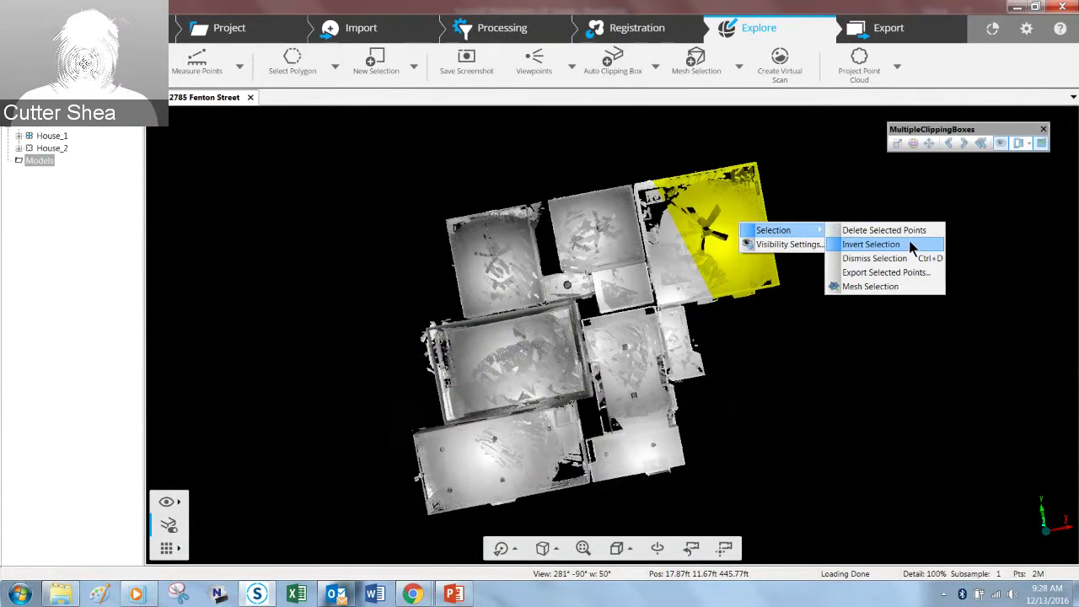
pyautogui.click(870, 243)
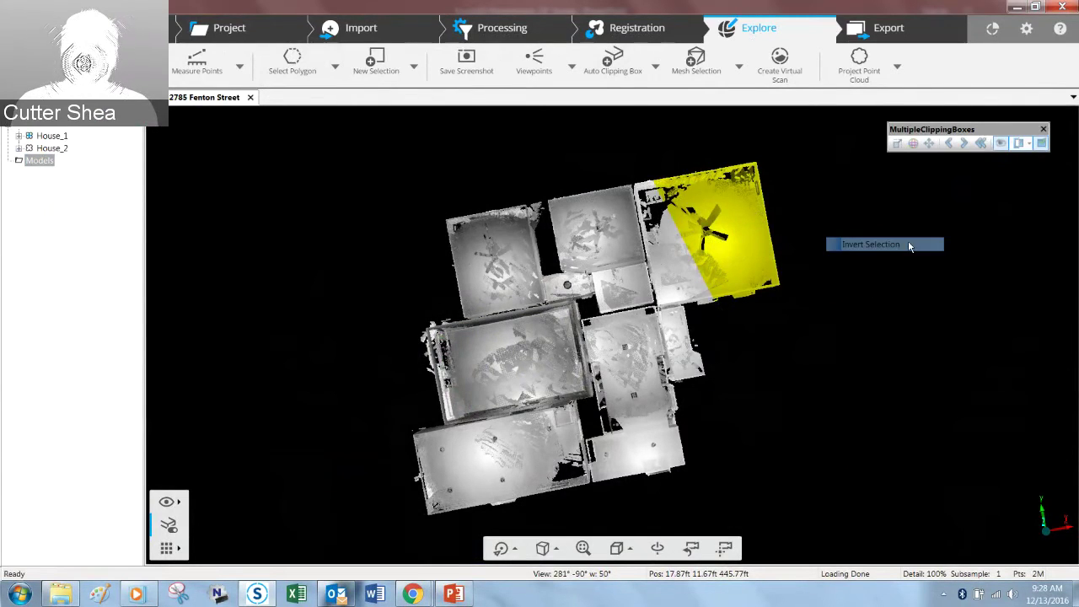
pyautogui.rightClick(605, 323)
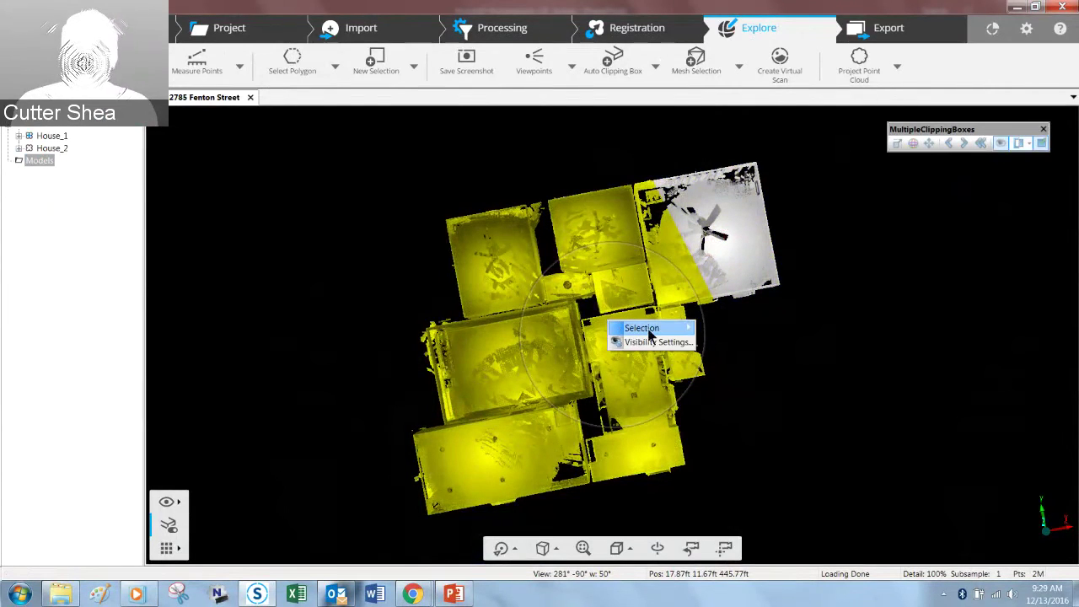
pyautogui.moveTo(693, 329)
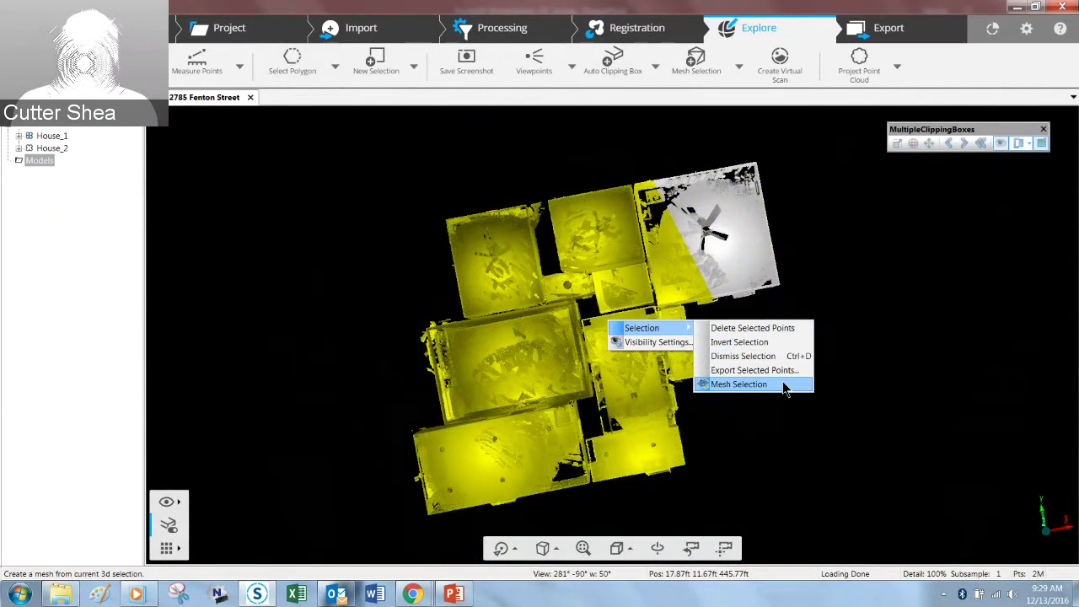
pyautogui.click(772, 341)
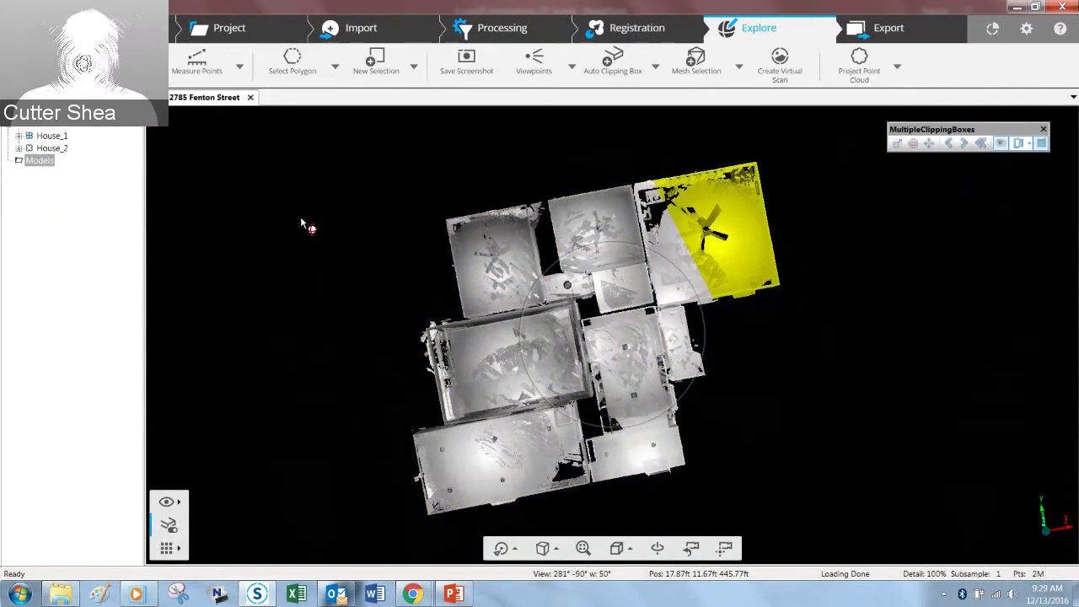
# Step: Expand House_1 and load the points of House_Scan_007
pyautogui.click(301, 223)
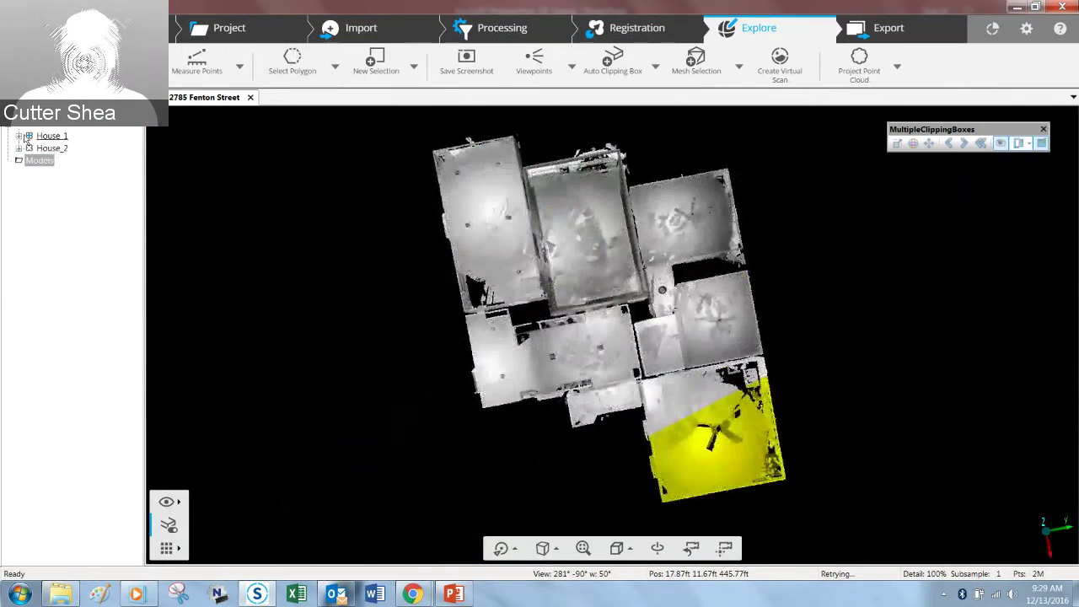
pyautogui.click(18, 135)
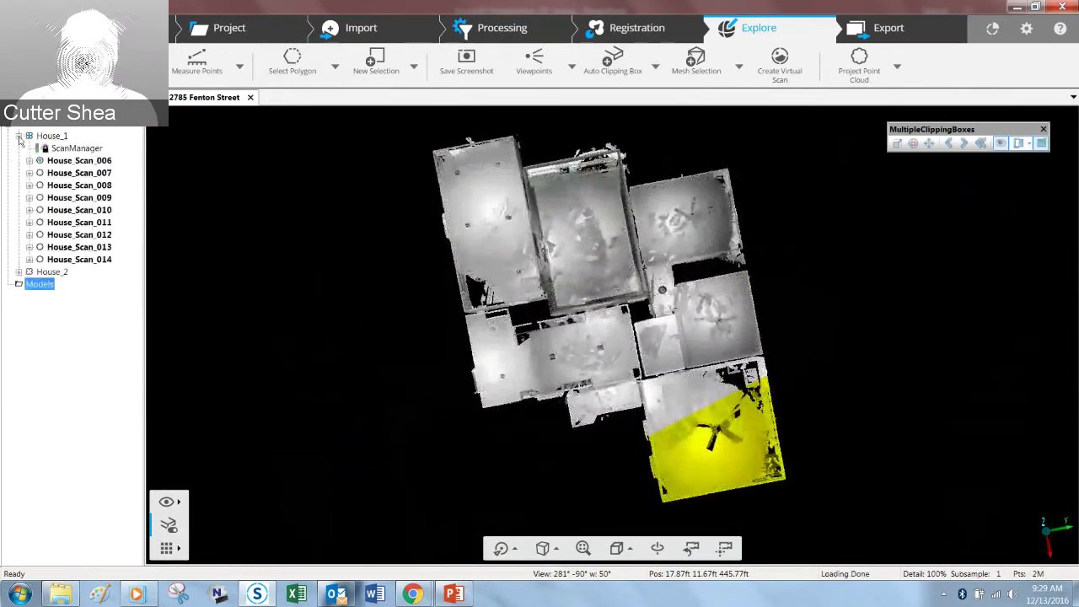
pyautogui.rightClick(93, 174)
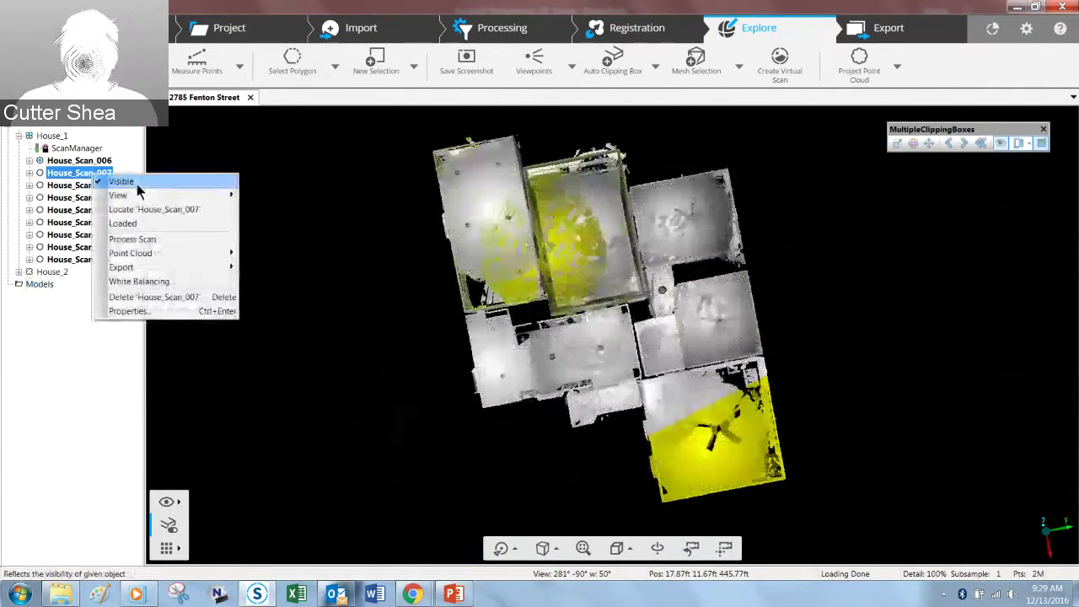
pyautogui.click(185, 224)
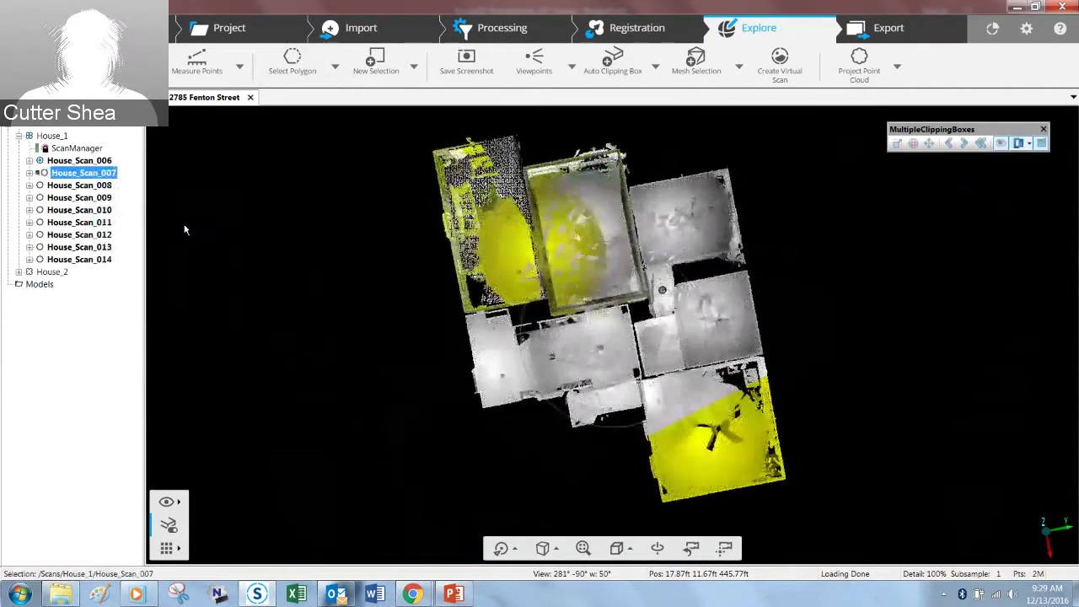
# Step: Open House_Scan_007 in its own 3D View tab
pyautogui.rightClick(111, 174)
pyautogui.moveTo(166, 199)
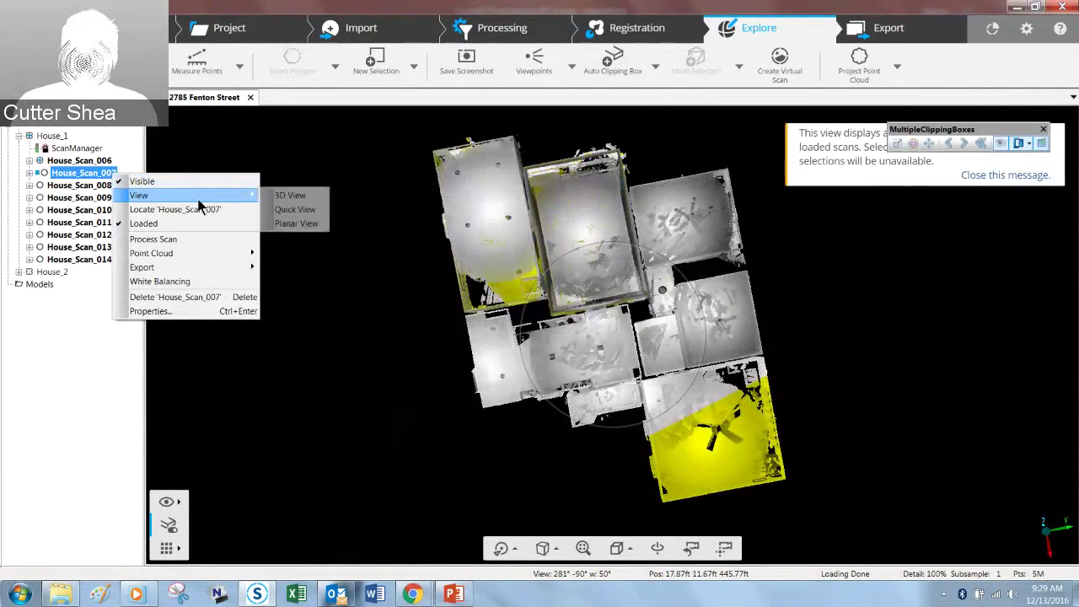
pyautogui.click(274, 196)
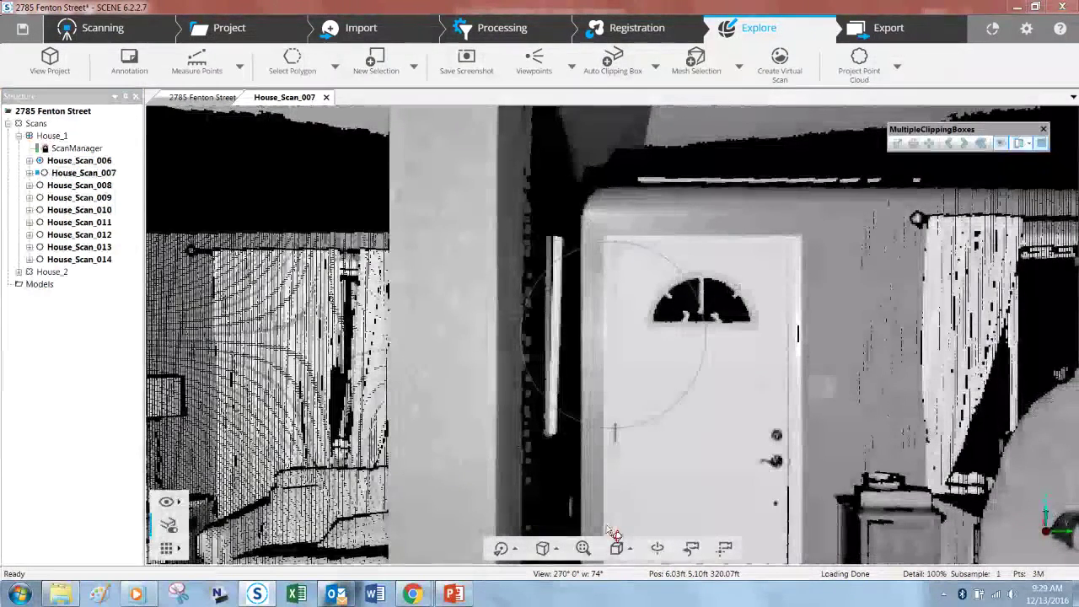
# Step: Switch the scan to Top view and outline an area with a polygon selection
pyautogui.click(622, 547)
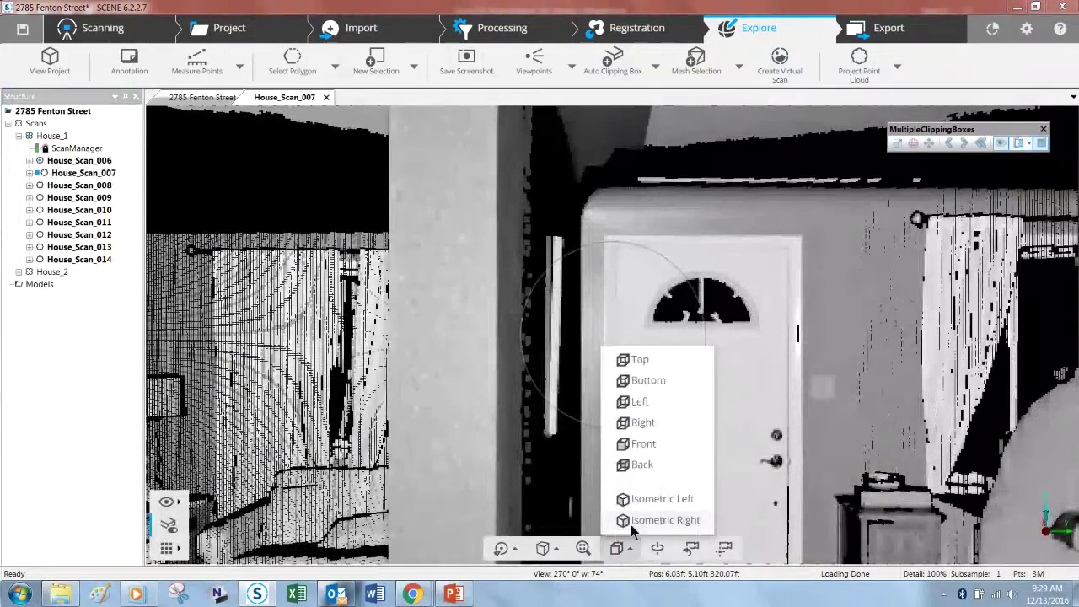
pyautogui.click(650, 369)
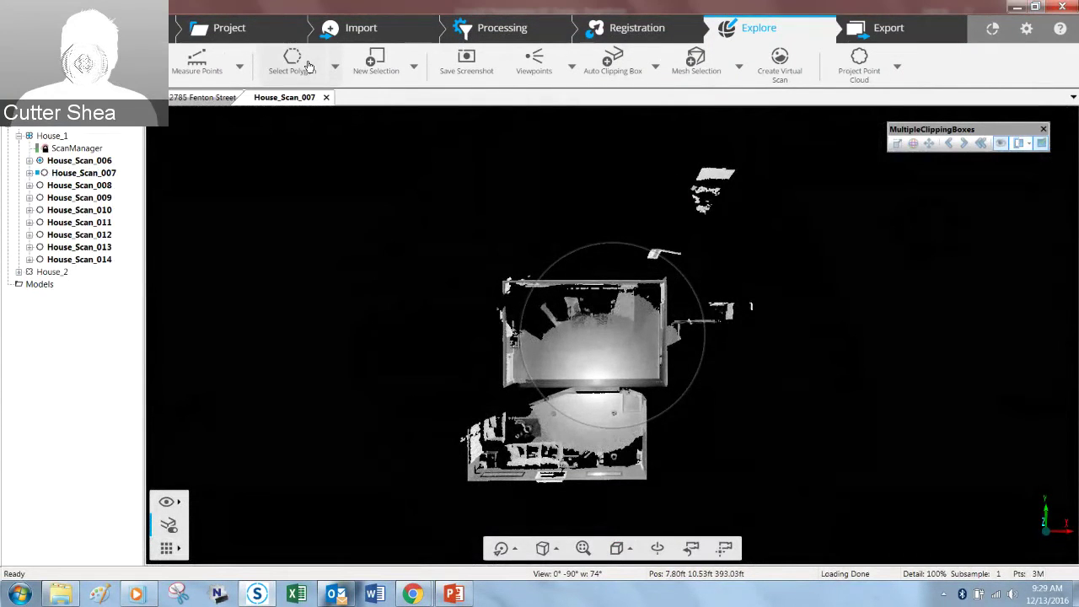
pyautogui.click(643, 218)
pyautogui.click(735, 228)
pyautogui.click(778, 150)
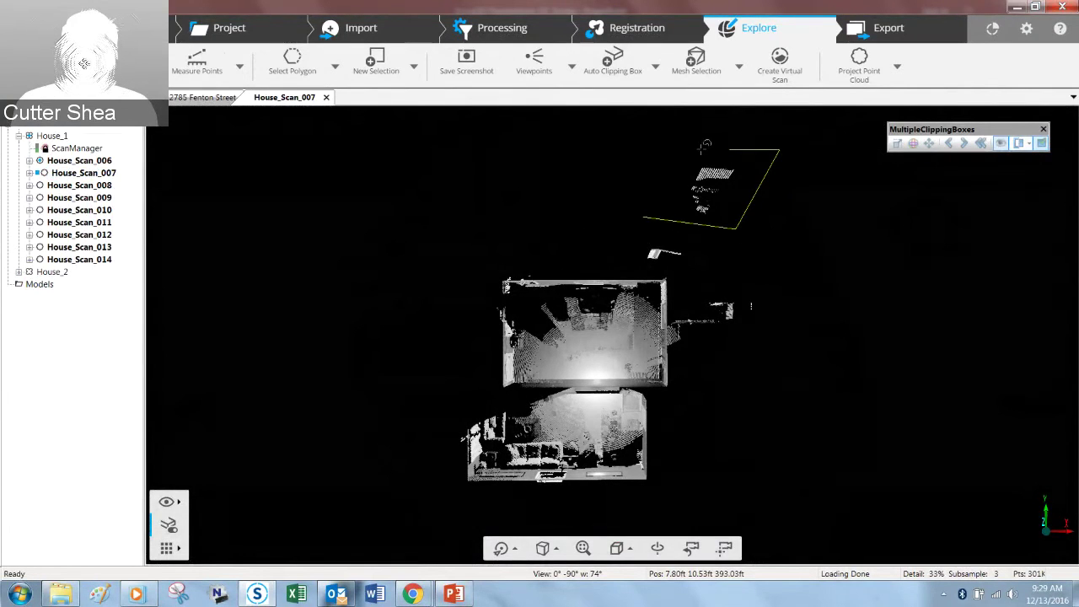
pyautogui.doubleClick(664, 151)
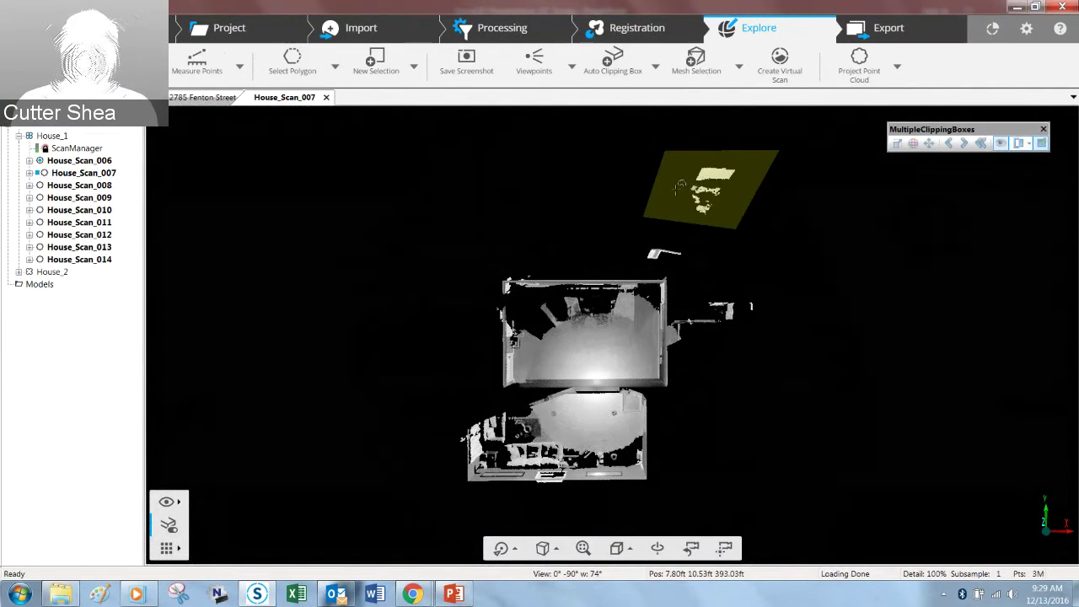
# Step: Clear the selection without deleting points and close the House_Scan_007 tab
pyautogui.rightClick(680, 185)
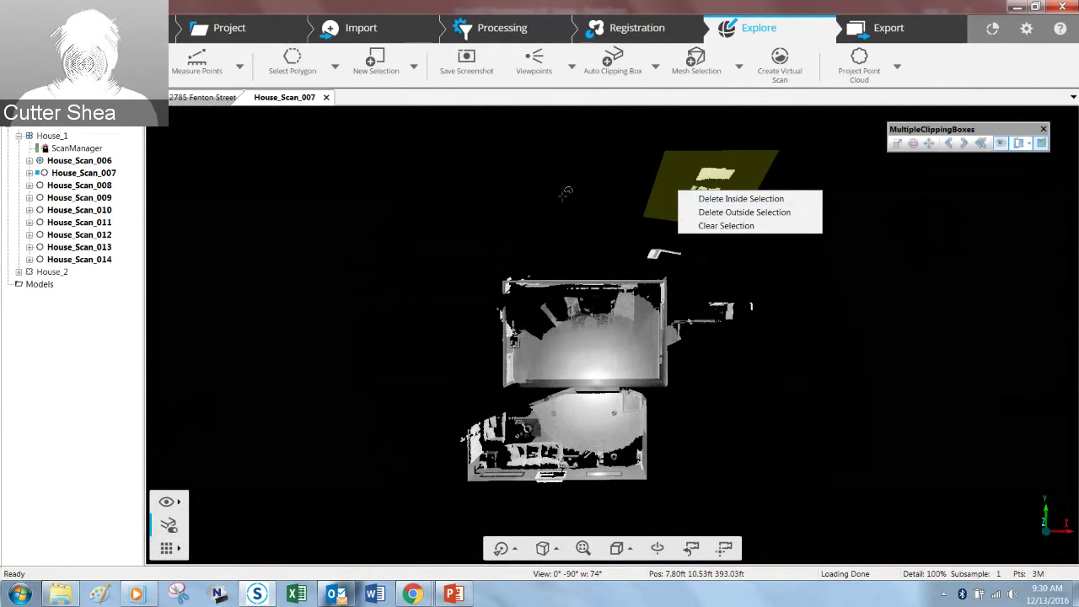
pyautogui.click(562, 196)
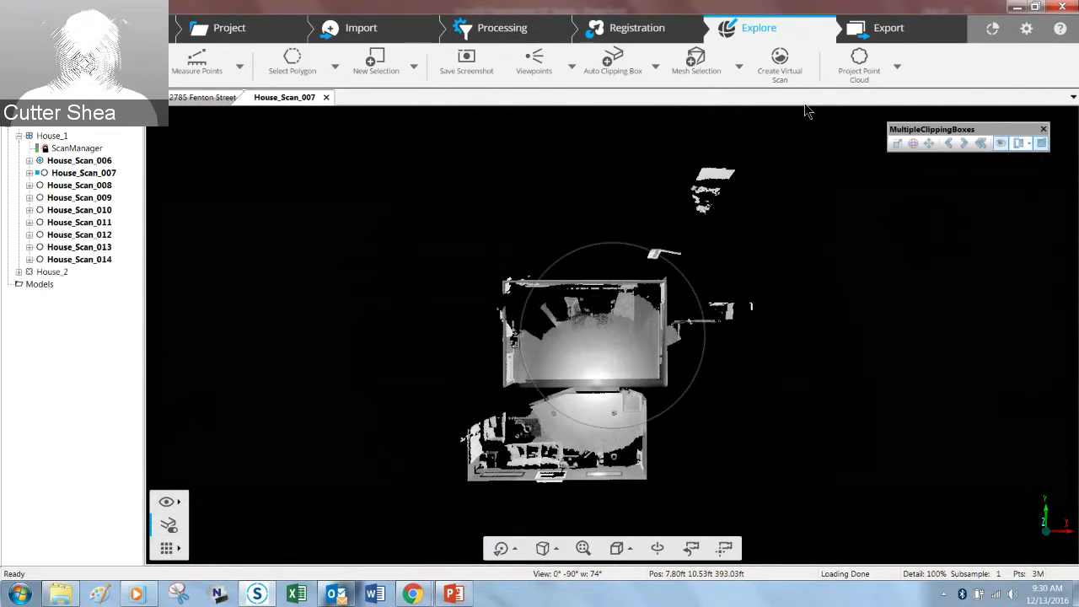
pyautogui.click(325, 98)
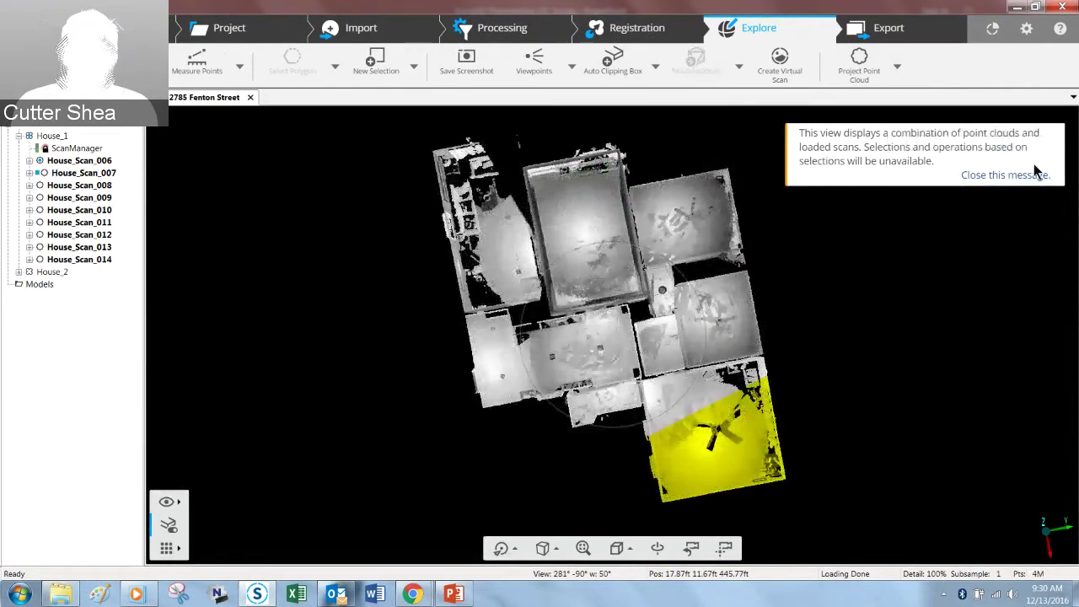
# Step: Dismiss the combined-view notice and toggle the Loaded state of House_Scan_007
pyautogui.click(1029, 177)
pyautogui.rightClick(91, 174)
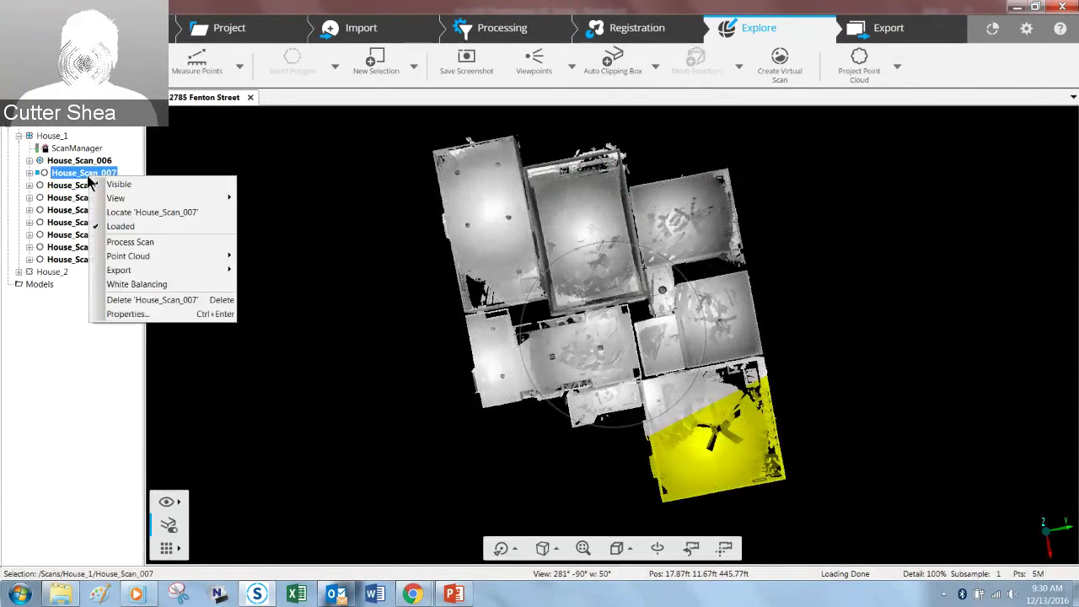
pyautogui.click(149, 228)
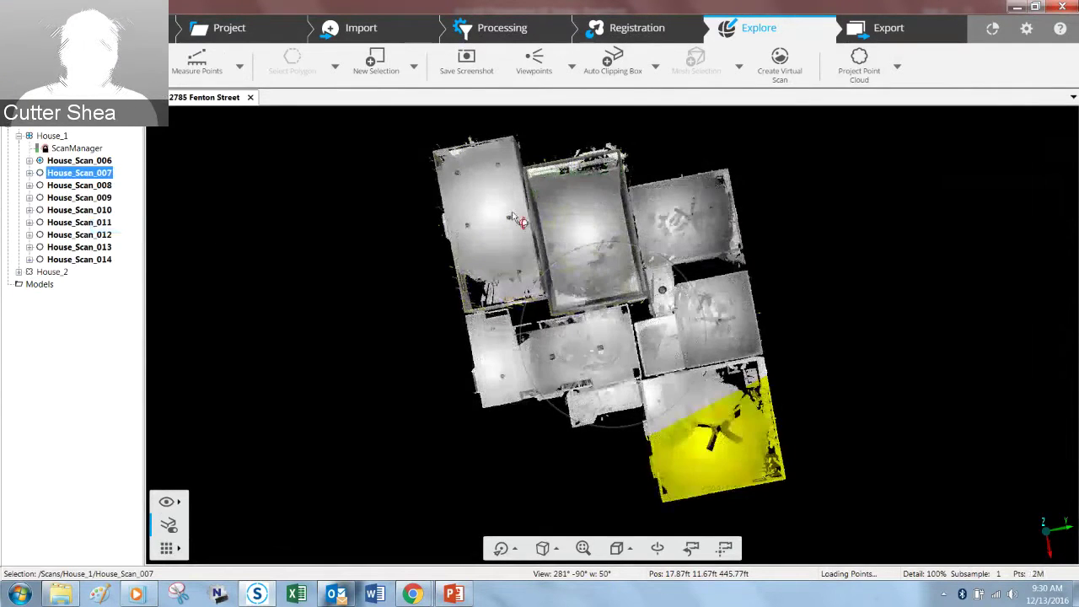
# Step: Start Project Point Cloud creation, save changes as shared revision 14, then cancel the settings
pyautogui.click(877, 76)
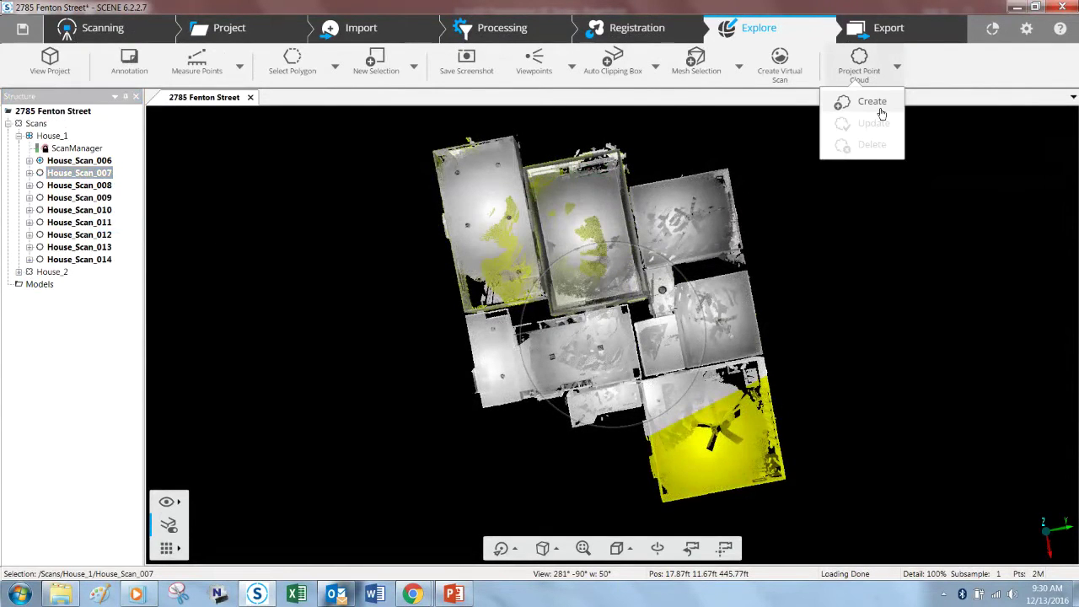
pyautogui.click(877, 103)
pyautogui.click(600, 340)
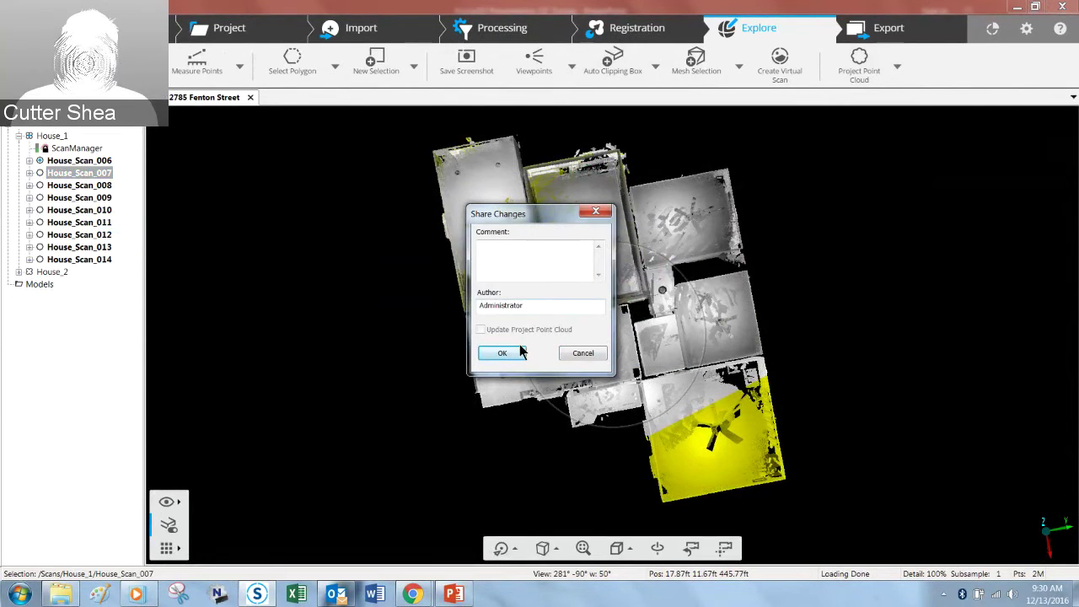
pyautogui.click(501, 353)
pyautogui.click(625, 328)
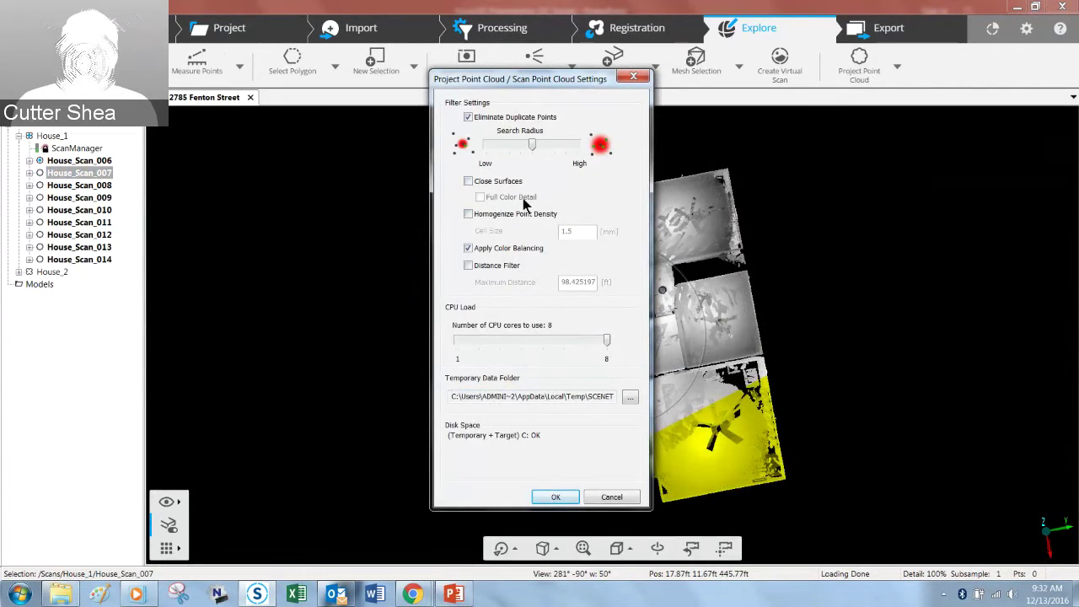
pyautogui.click(611, 497)
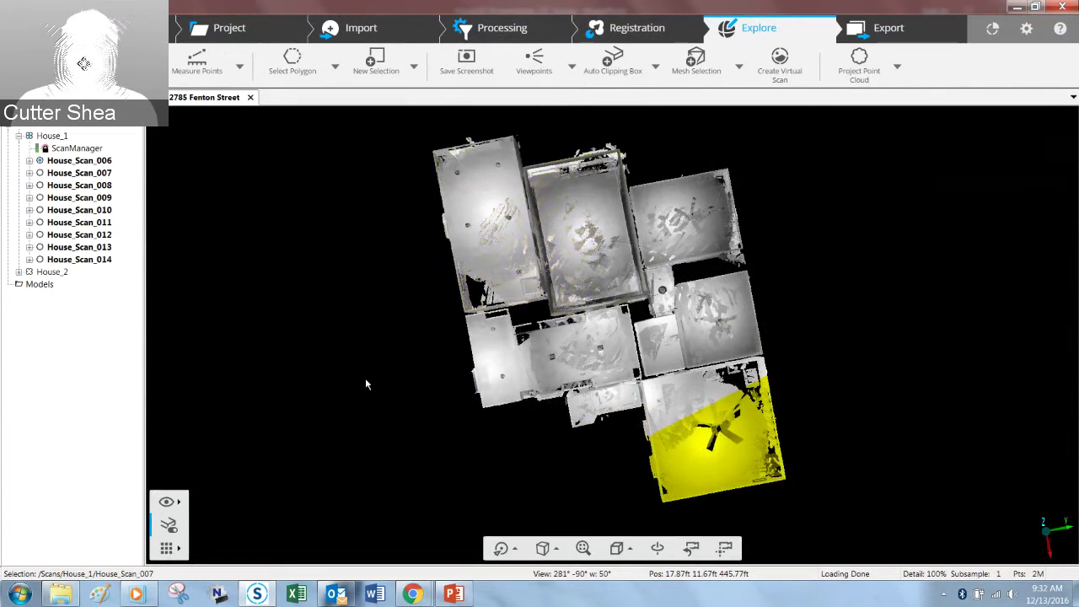
# Step: Zoom, orbit and walk the camera up close to the dining table and chairs
pyautogui.moveTo(365, 379); pyautogui.dragTo(463, 380)
pyautogui.scroll(3, 628, 386)
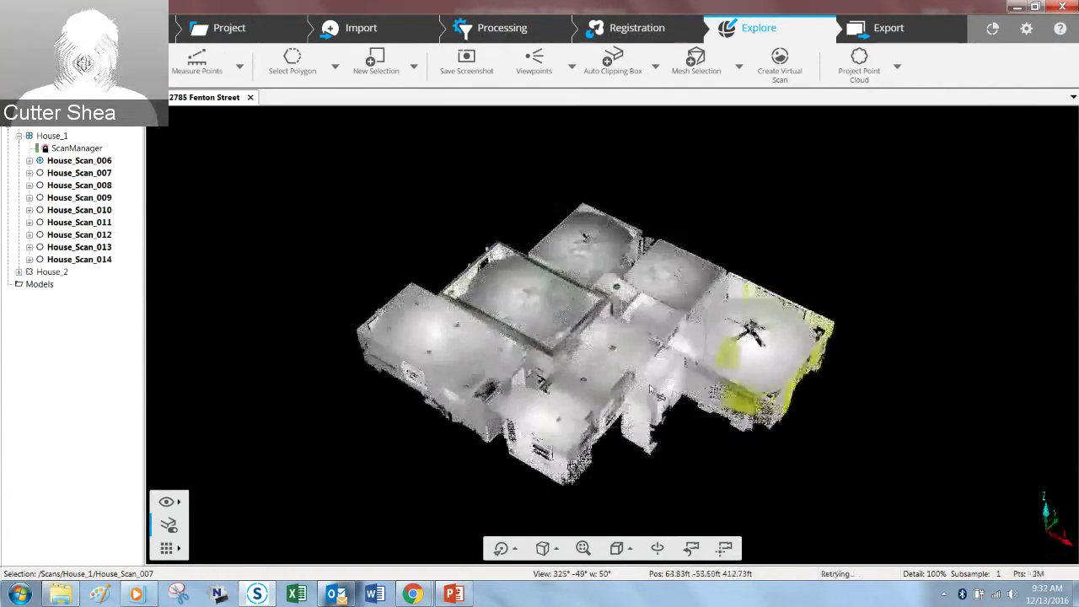
pyautogui.scroll(2, 620, 381)
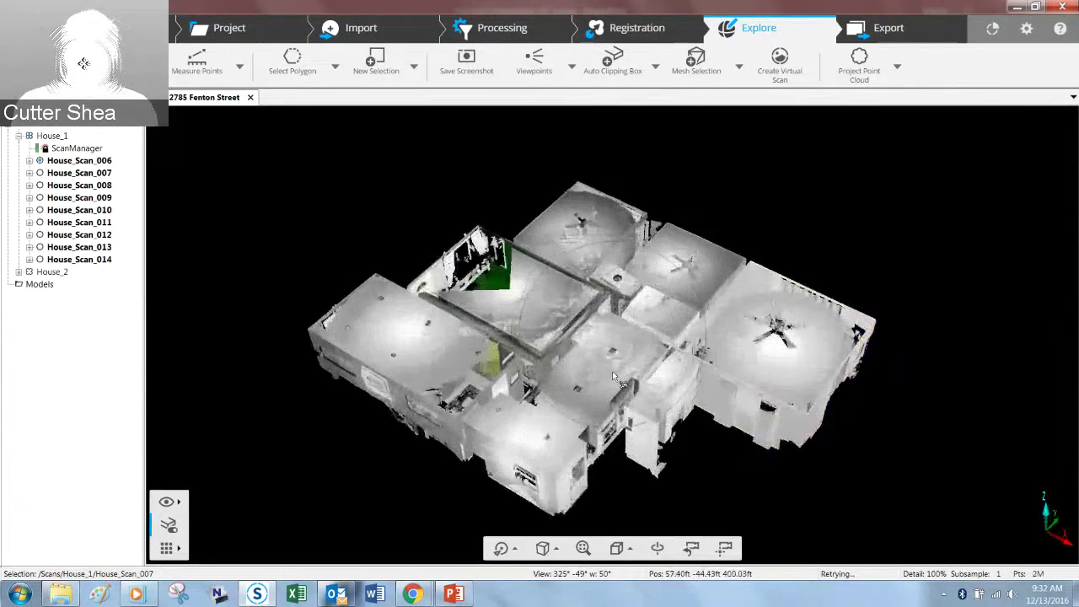
pyautogui.scroll(1, 604, 363)
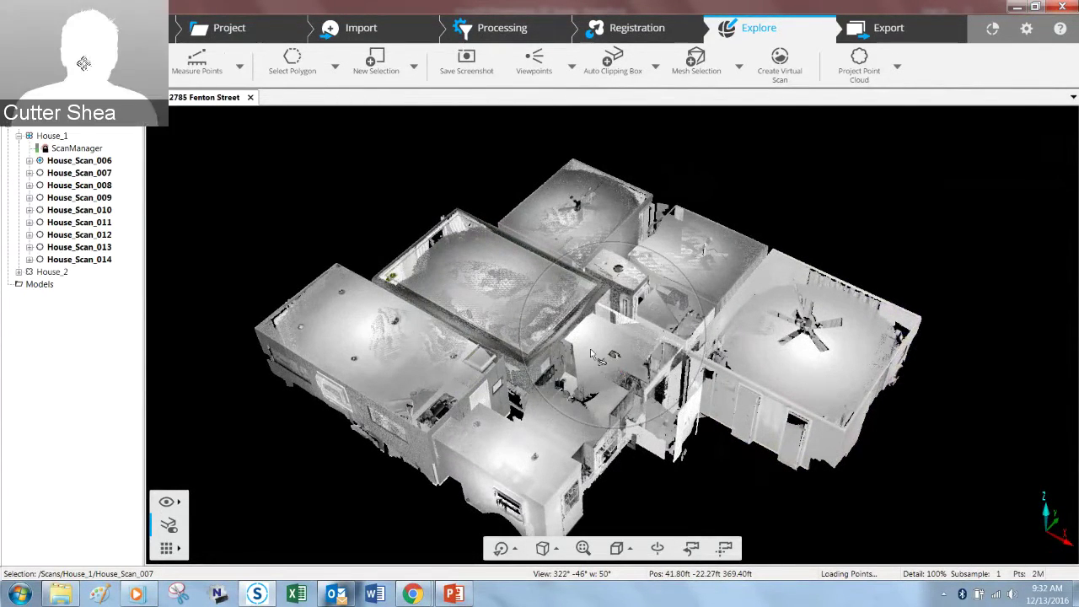
pyautogui.scroll(3, 593, 355)
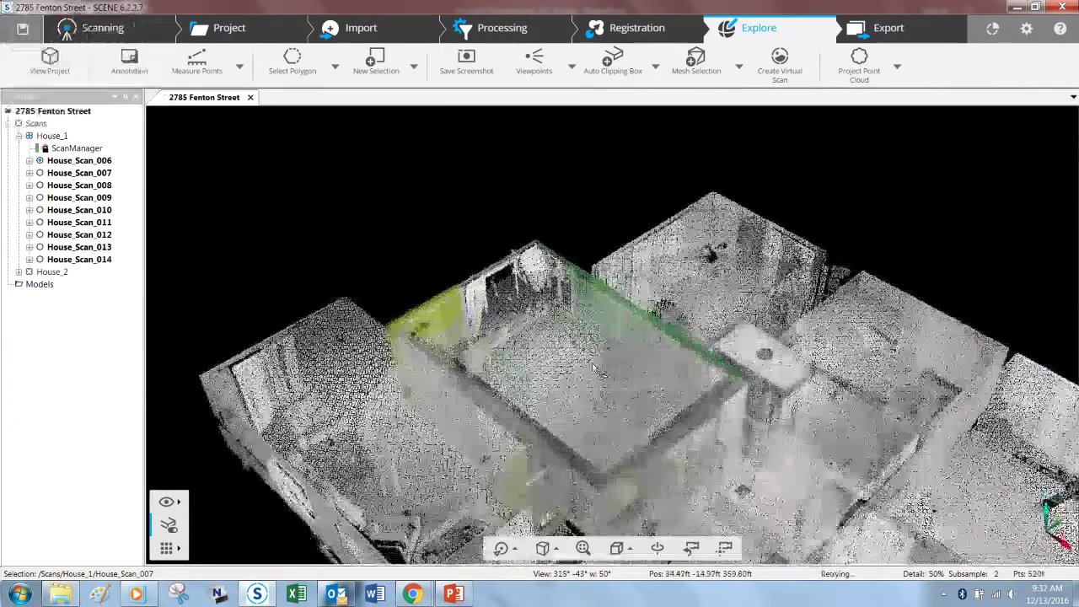
pyautogui.scroll(5, 594, 370)
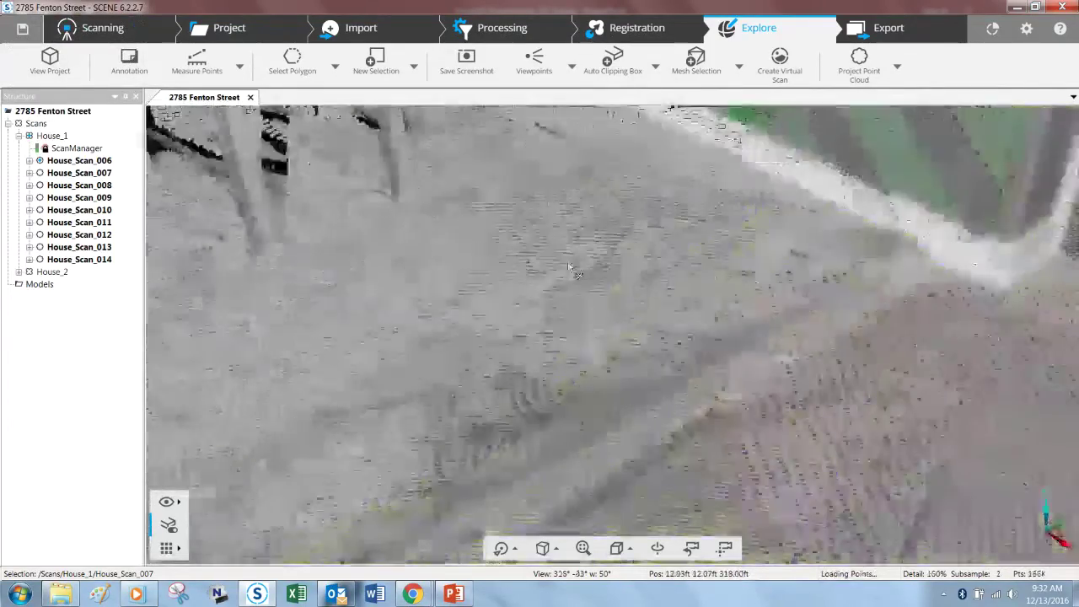
pyautogui.moveTo(569, 268); pyautogui.dragTo(608, 388)
pyautogui.scroll(-4, 594, 371)
pyautogui.press('Left')
pyautogui.press('Left')
pyautogui.press('Left')
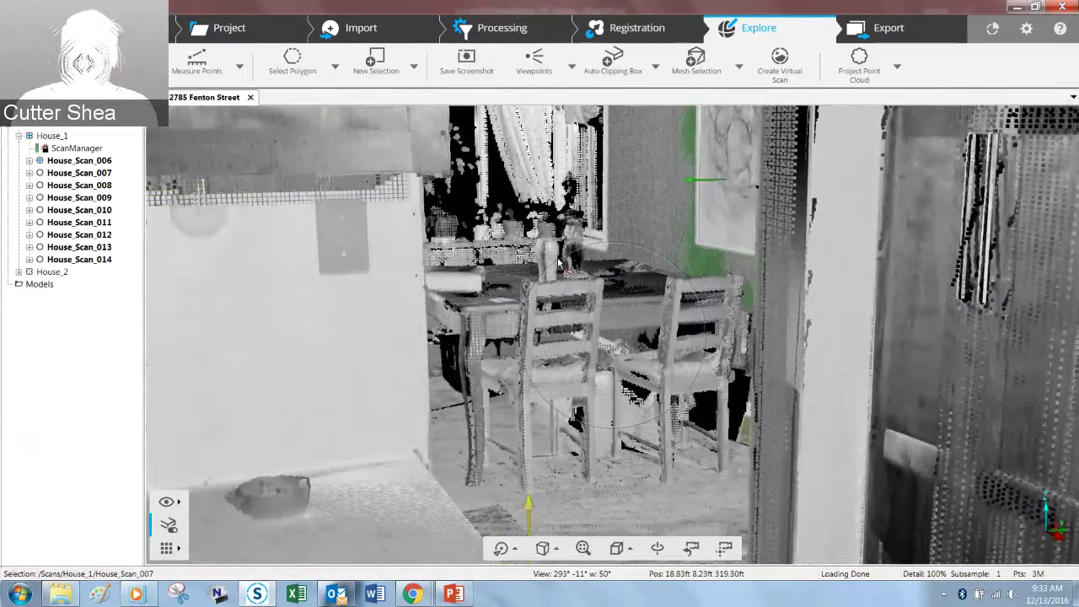
pyautogui.press('Up')
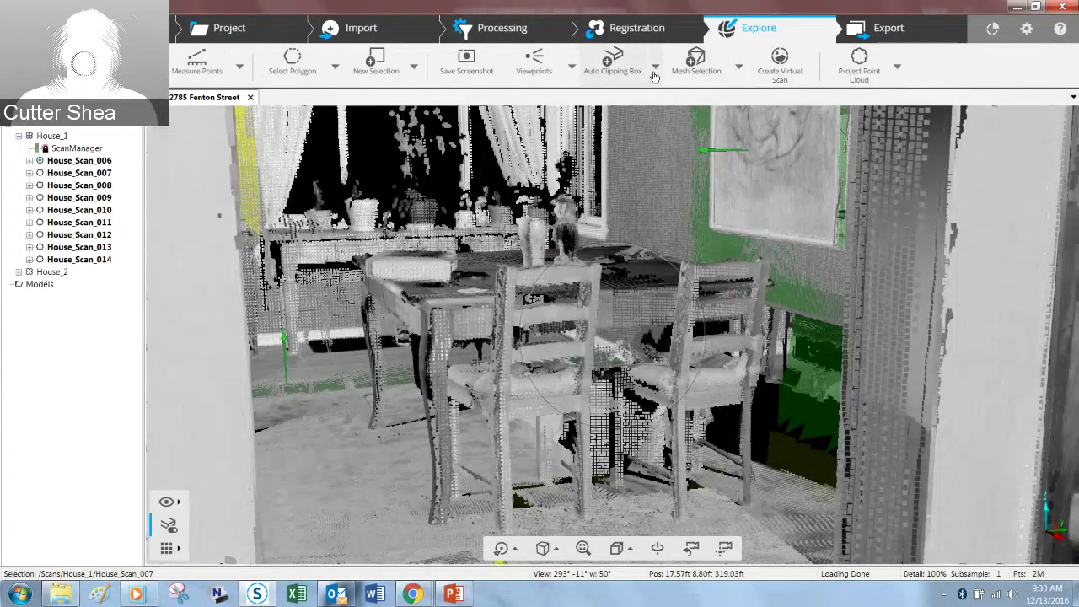
pyautogui.click(655, 73)
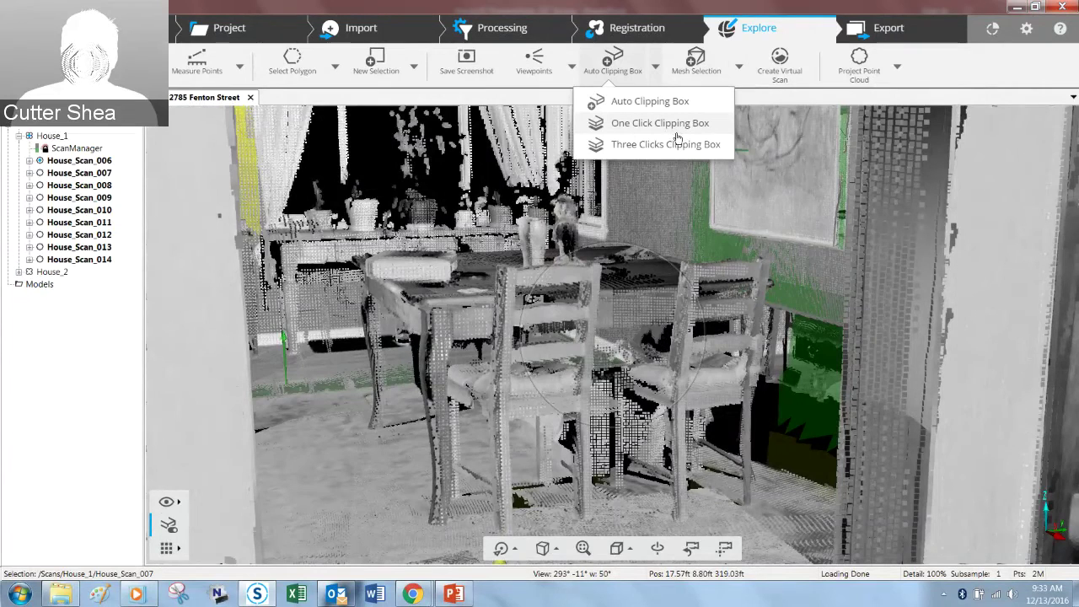
# Step: Place a one-click clipping box on the dining table, extending its right side and bottom
pyautogui.click(670, 125)
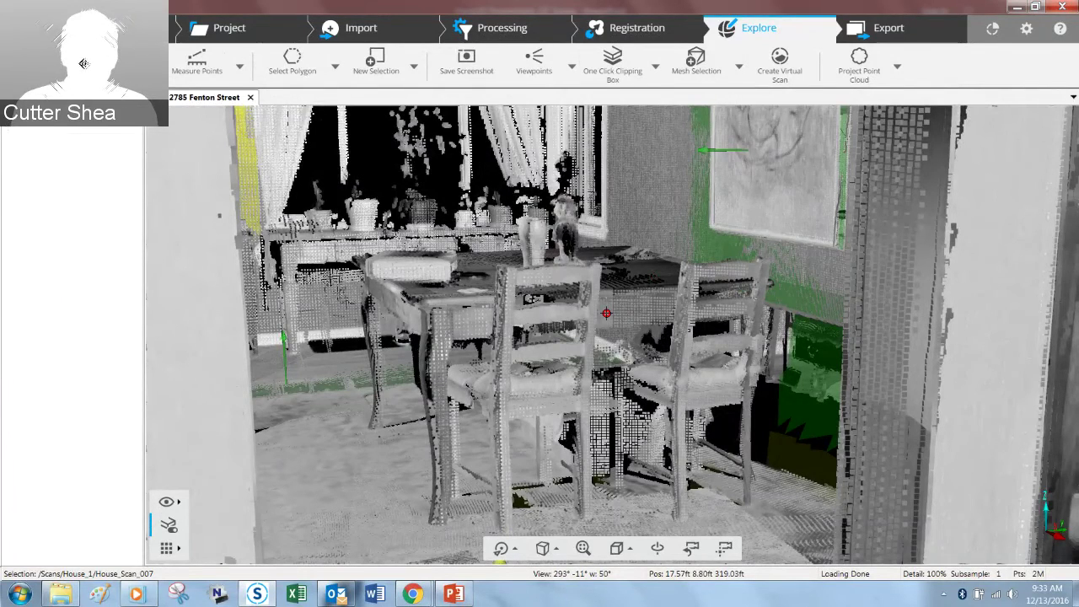
pyautogui.click(606, 313)
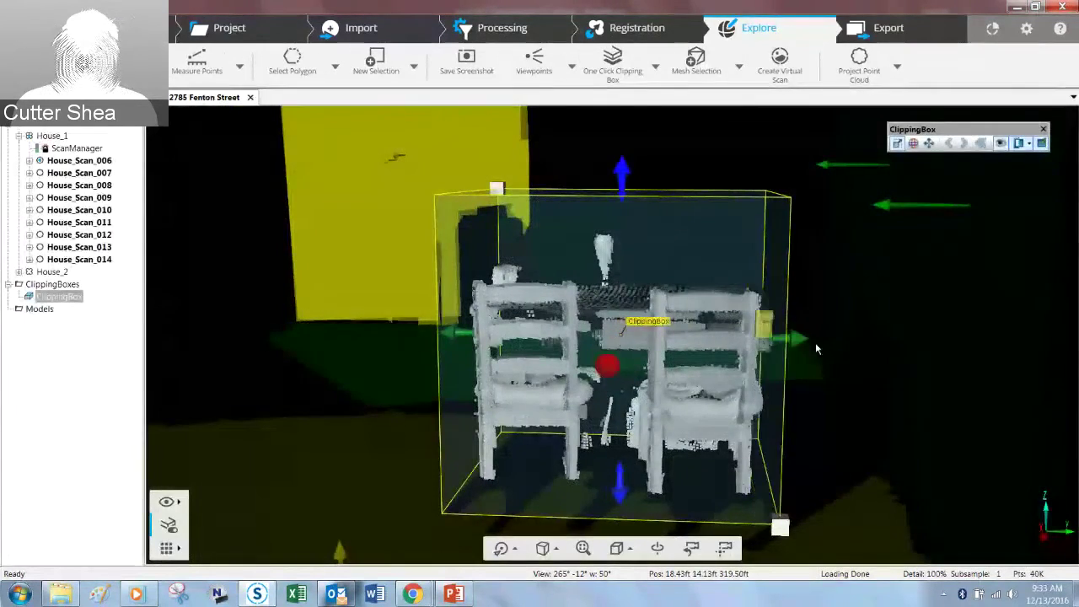
pyautogui.moveTo(853, 352); pyautogui.dragTo(896, 341)
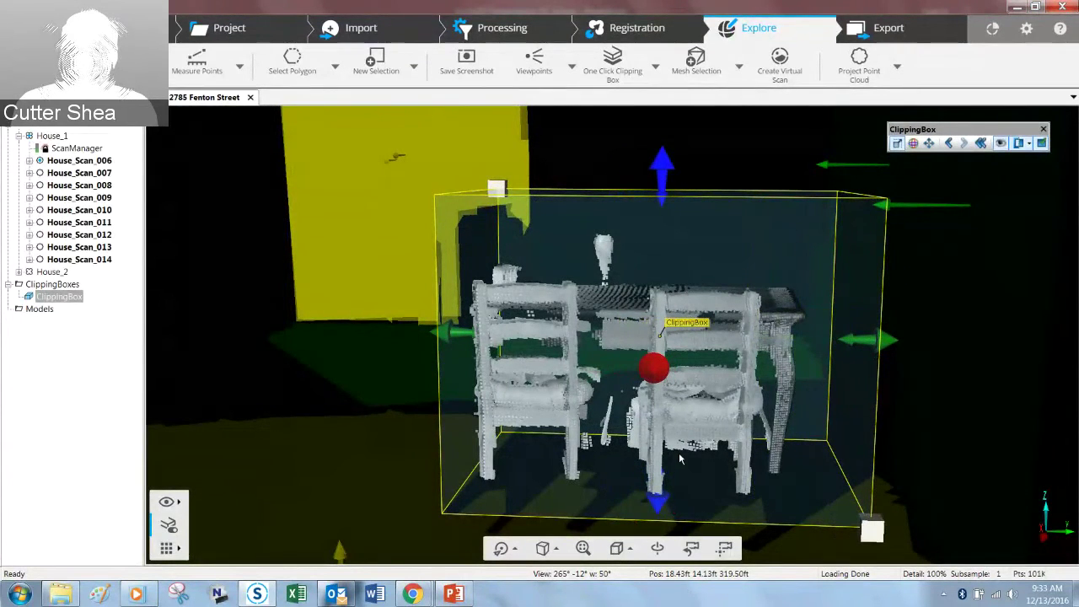
pyautogui.scroll(-5, 683, 459)
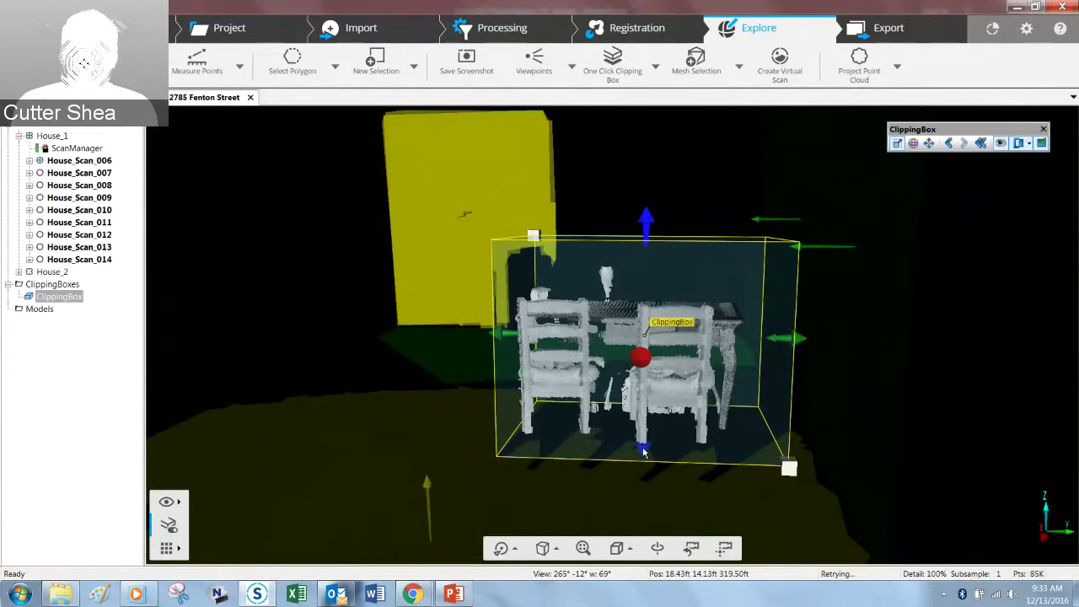
pyautogui.moveTo(647, 483)
pyautogui.mouseDown()
pyautogui.moveTo(640, 527)
pyautogui.moveTo(637, 487)
pyautogui.mouseUp()
# Step: Widen the clipping box on both sides and rotate it to align with the table
pyautogui.moveTo(445, 467); pyautogui.dragTo(882, 458)
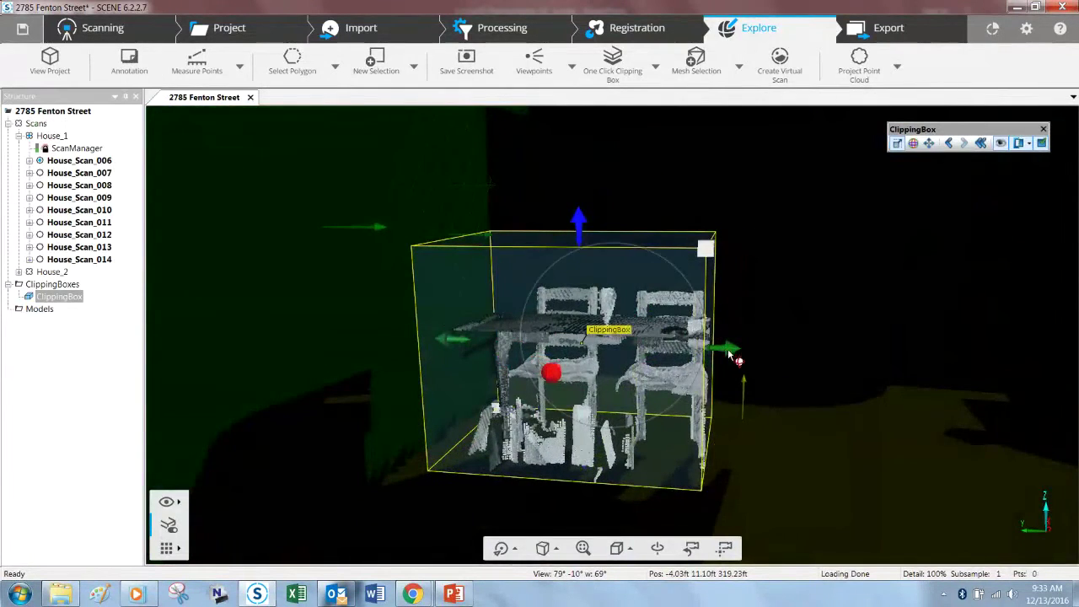
pyautogui.moveTo(759, 354); pyautogui.dragTo(811, 354)
pyautogui.moveTo(433, 339)
pyautogui.mouseDown()
pyautogui.moveTo(413, 343)
pyautogui.moveTo(426, 339)
pyautogui.mouseUp()
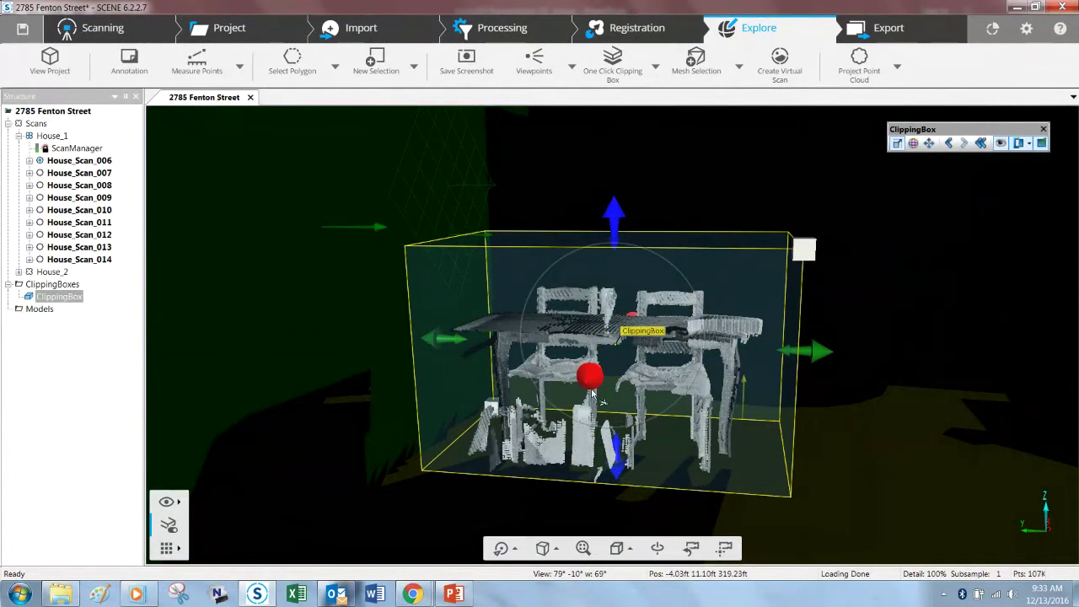
pyautogui.moveTo(589, 381); pyautogui.dragTo(438, 543)
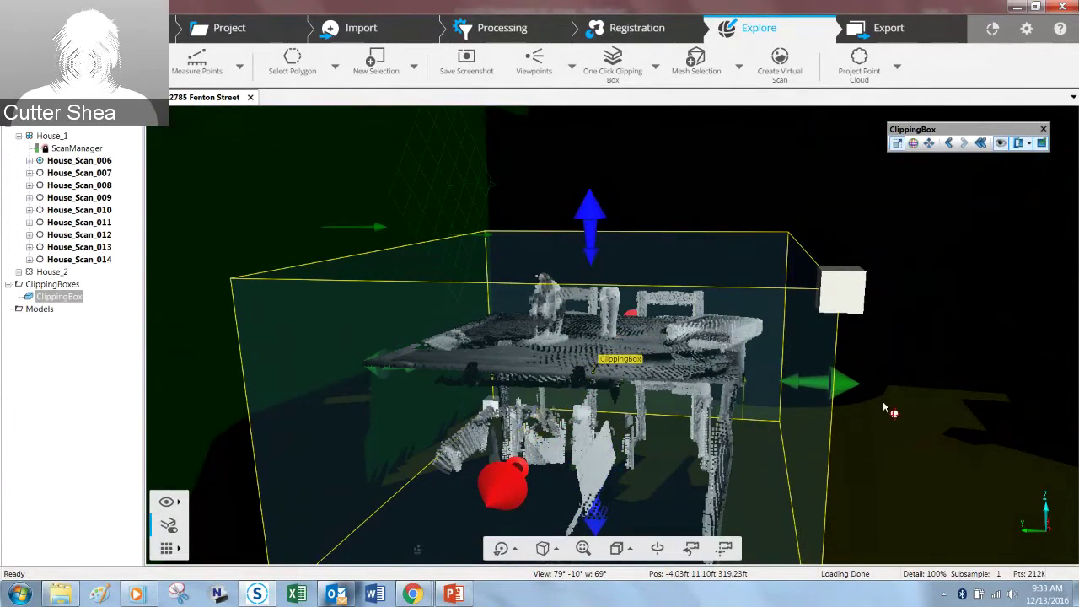
pyautogui.click(913, 317)
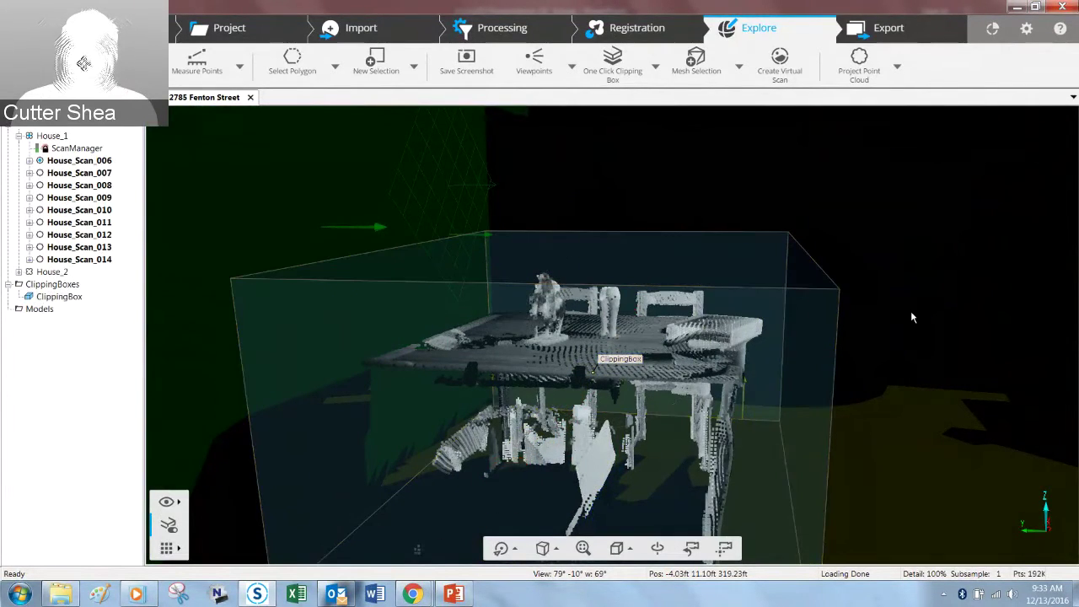
pyautogui.rightClick(764, 270)
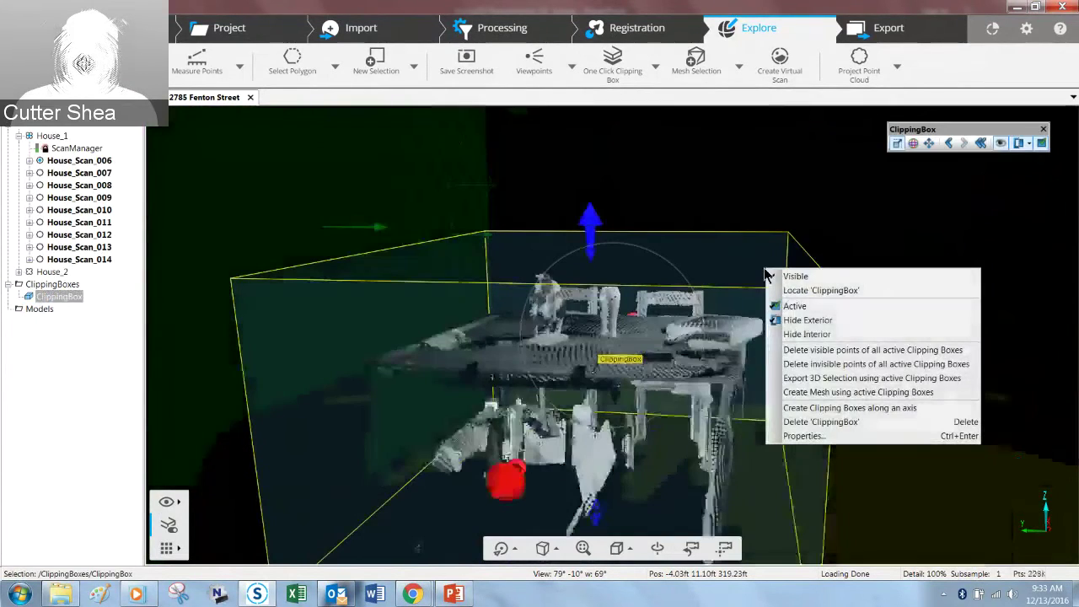
pyautogui.click(883, 393)
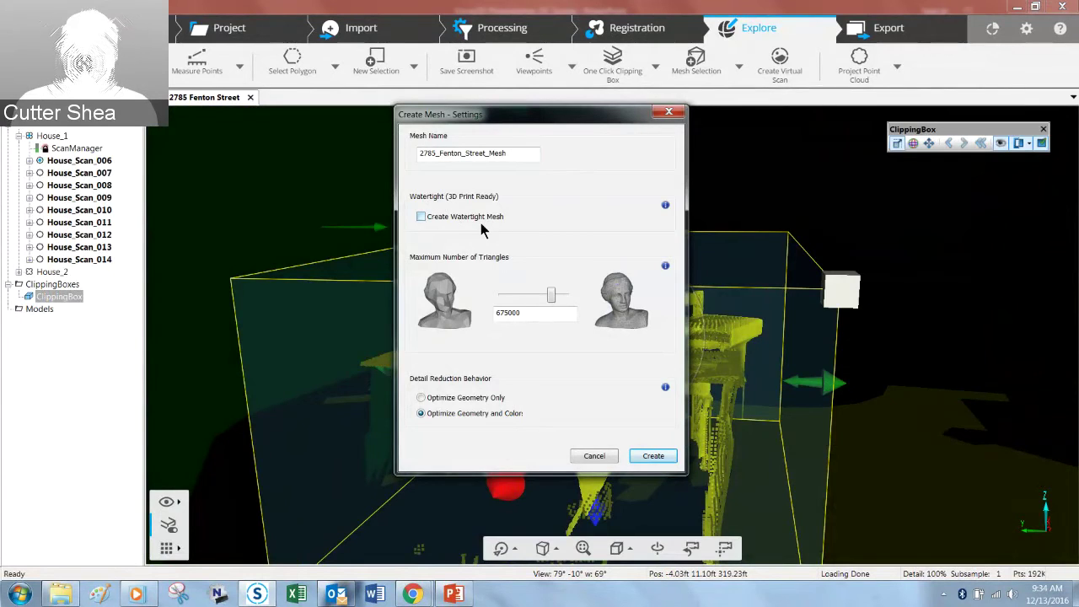
pyautogui.click(420, 219)
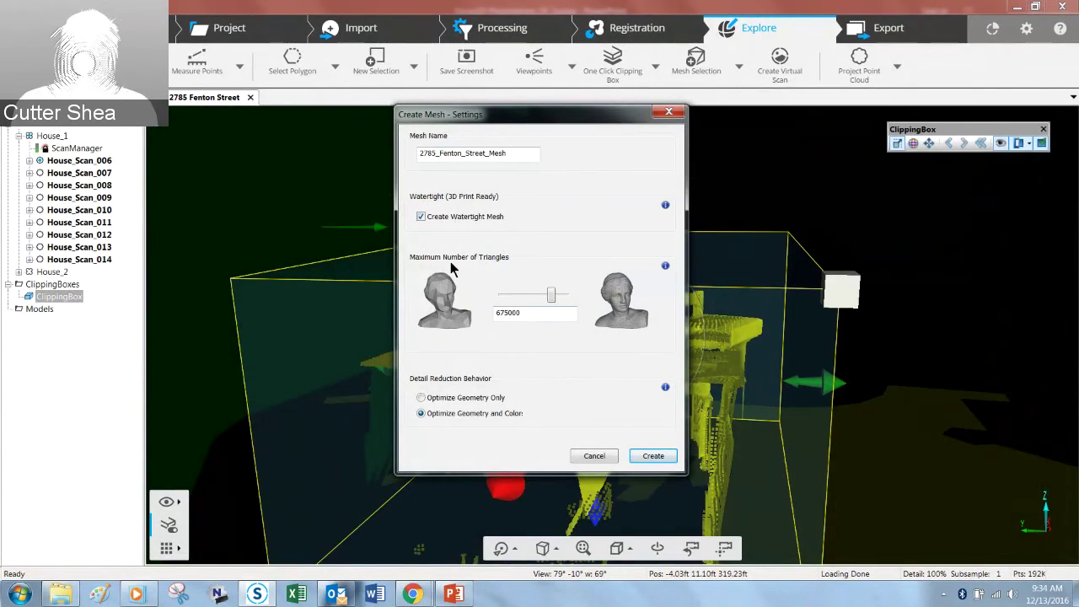
# Step: Set the triangle limit to 2750000, optimize geometry only, and create the mesh
pyautogui.moveTo(548, 295)
pyautogui.mouseDown()
pyautogui.moveTo(585, 296)
pyautogui.moveTo(559, 295)
pyautogui.mouseUp()
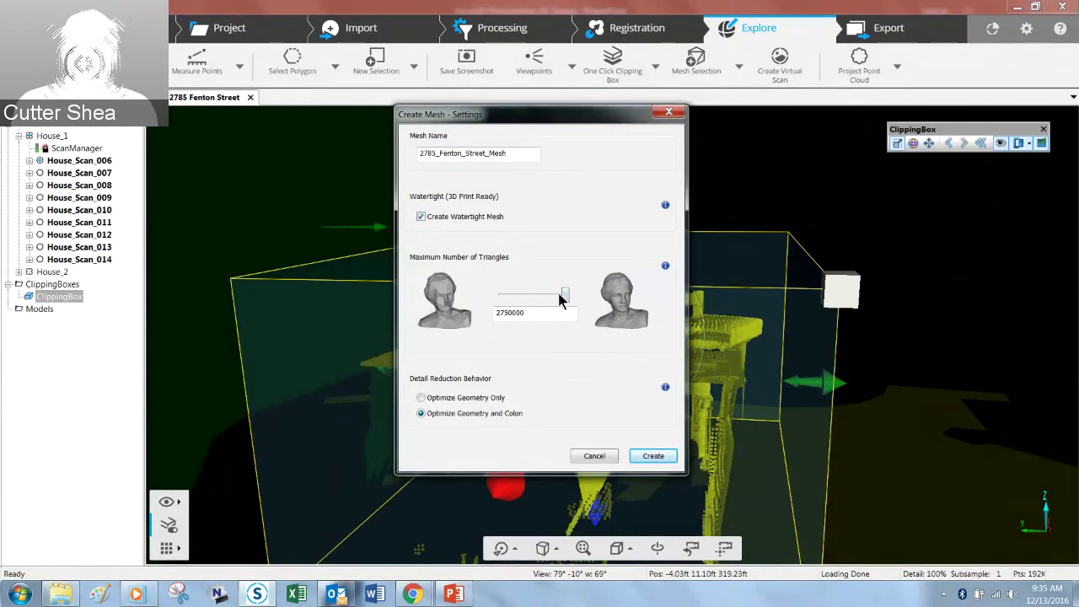
pyautogui.doubleClick(524, 319)
pyautogui.write('275000')
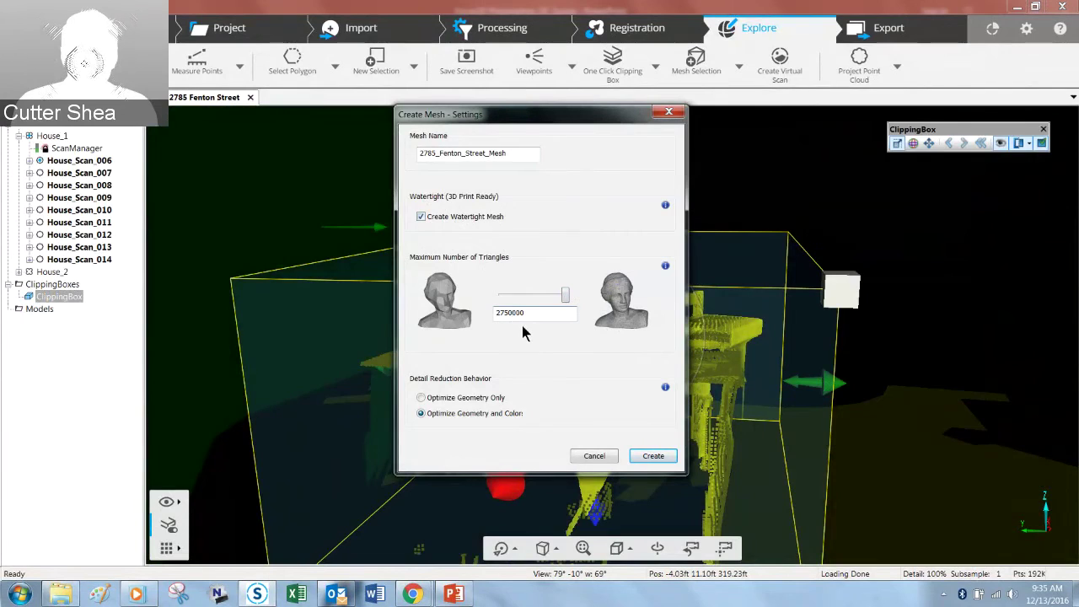
pyautogui.moveTo(567, 296); pyautogui.dragTo(491, 297)
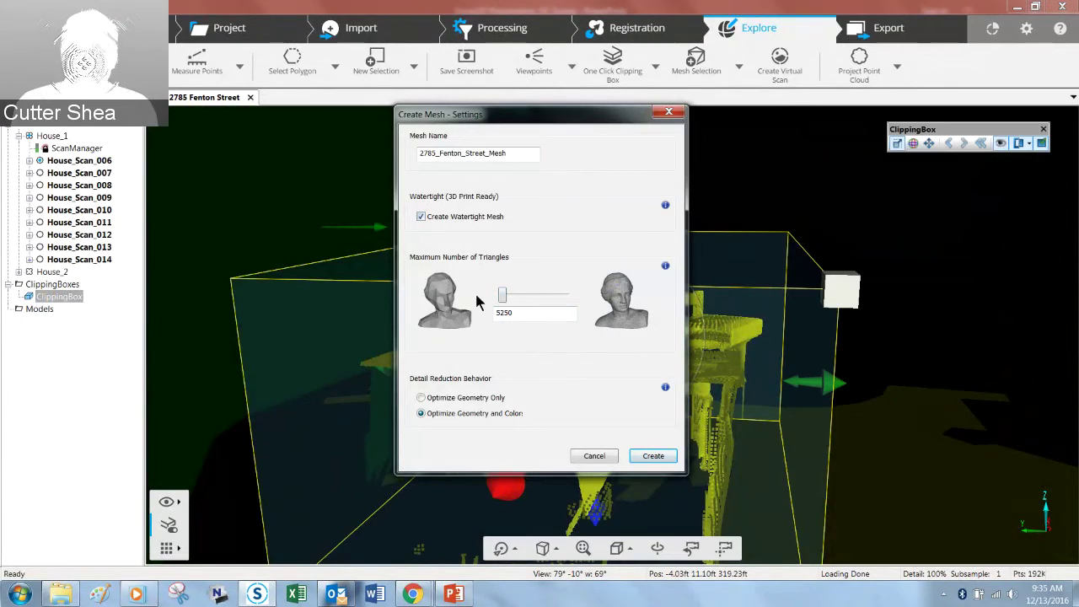
pyautogui.moveTo(500, 296); pyautogui.dragTo(570, 300)
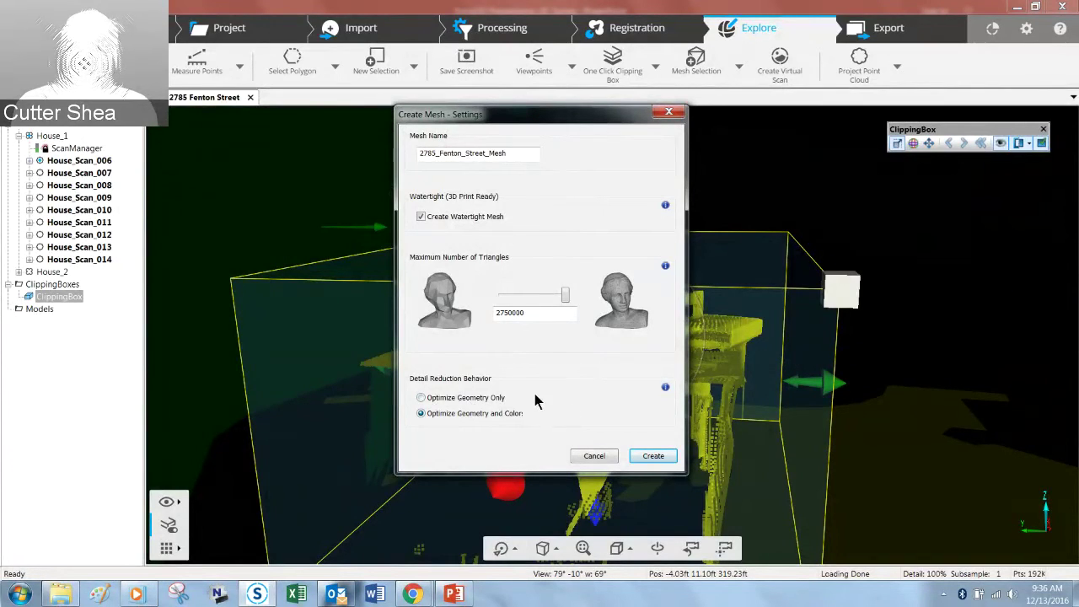
pyautogui.click(421, 399)
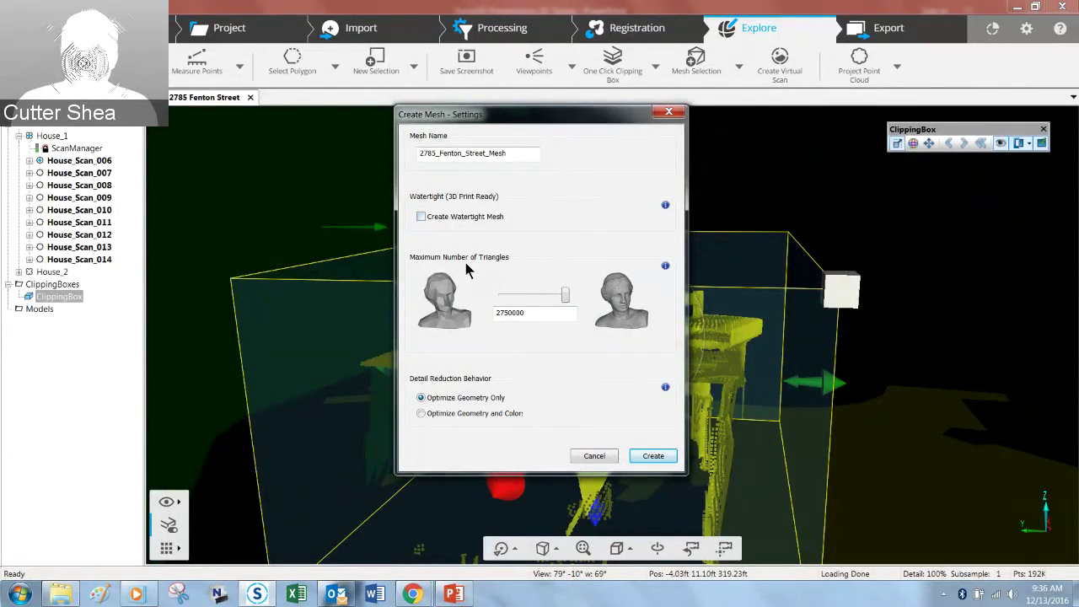
pyautogui.click(654, 457)
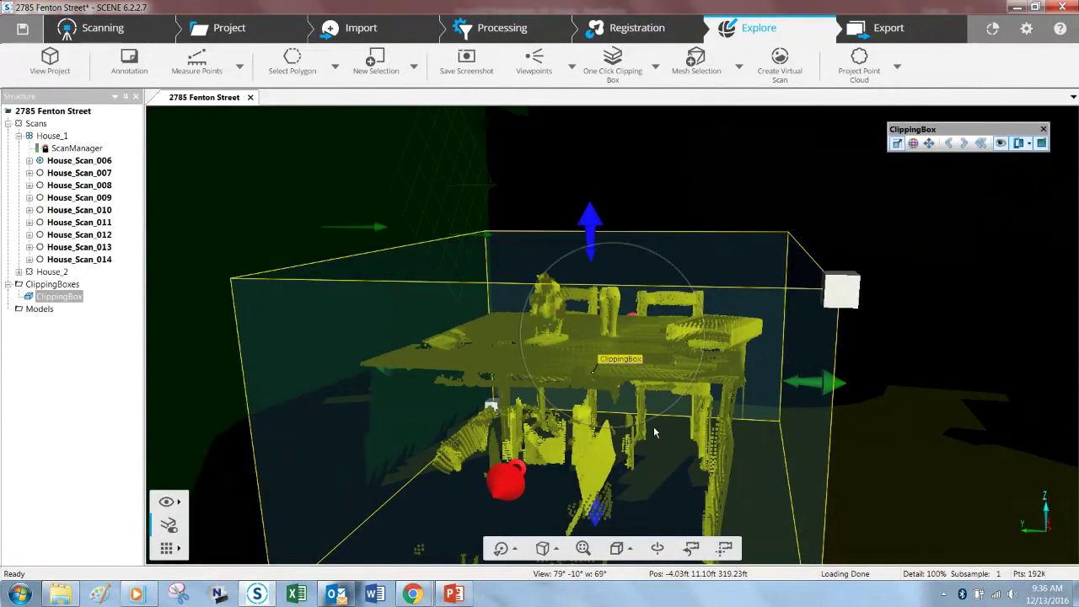
pyautogui.click(621, 329)
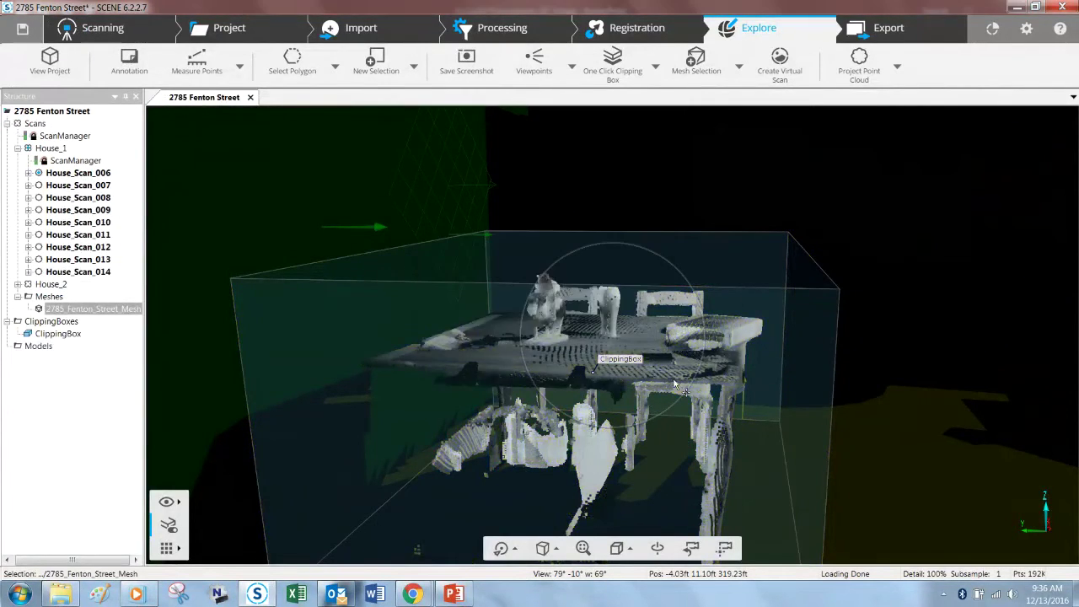
pyautogui.moveTo(674, 382); pyautogui.dragTo(706, 336, button='middle')
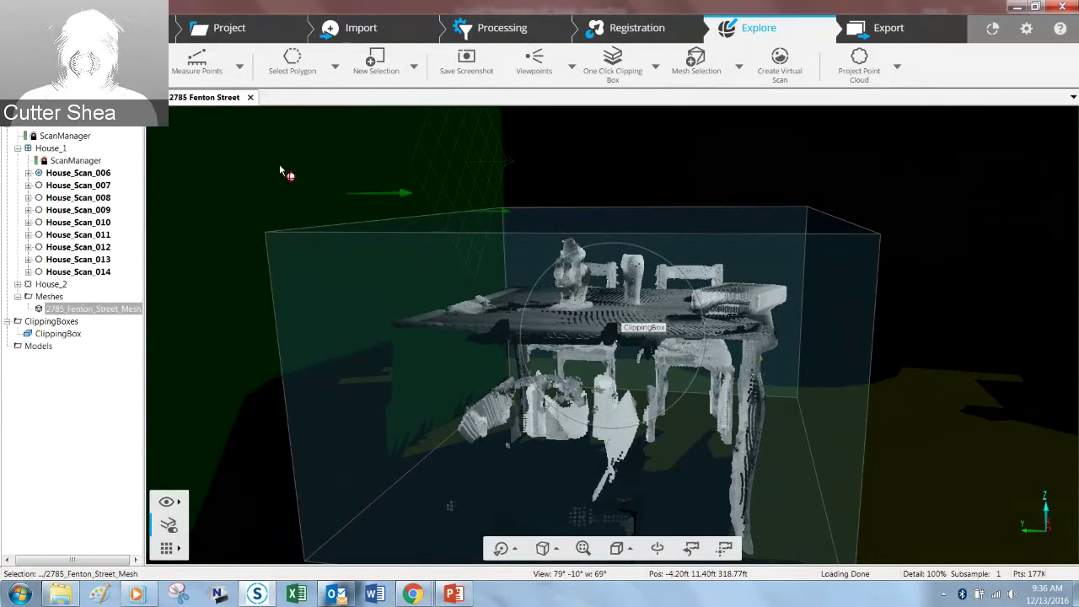
pyautogui.click(249, 97)
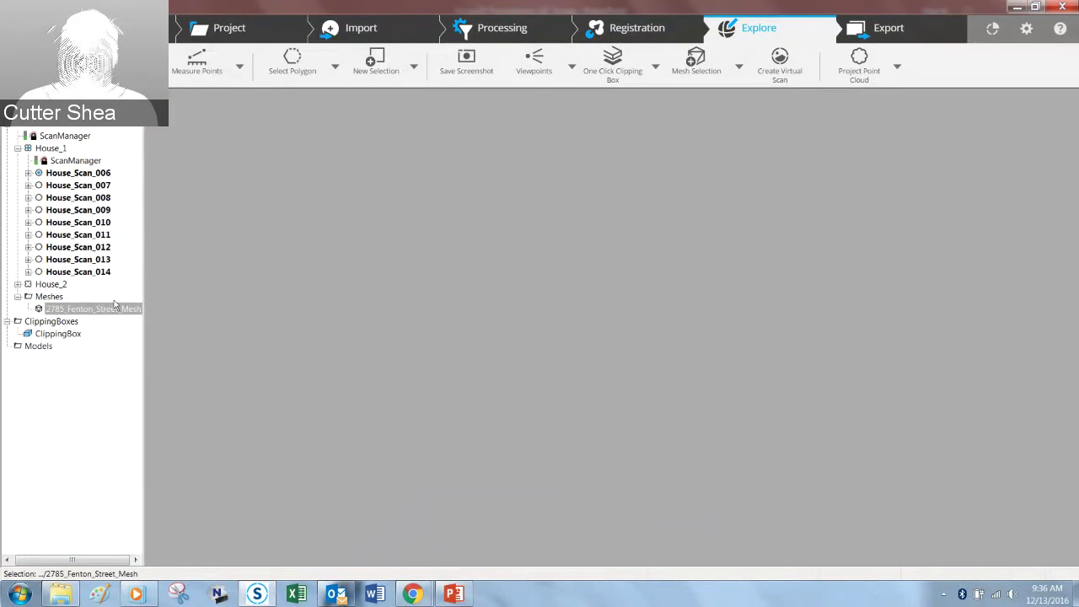
pyautogui.rightClick(111, 309)
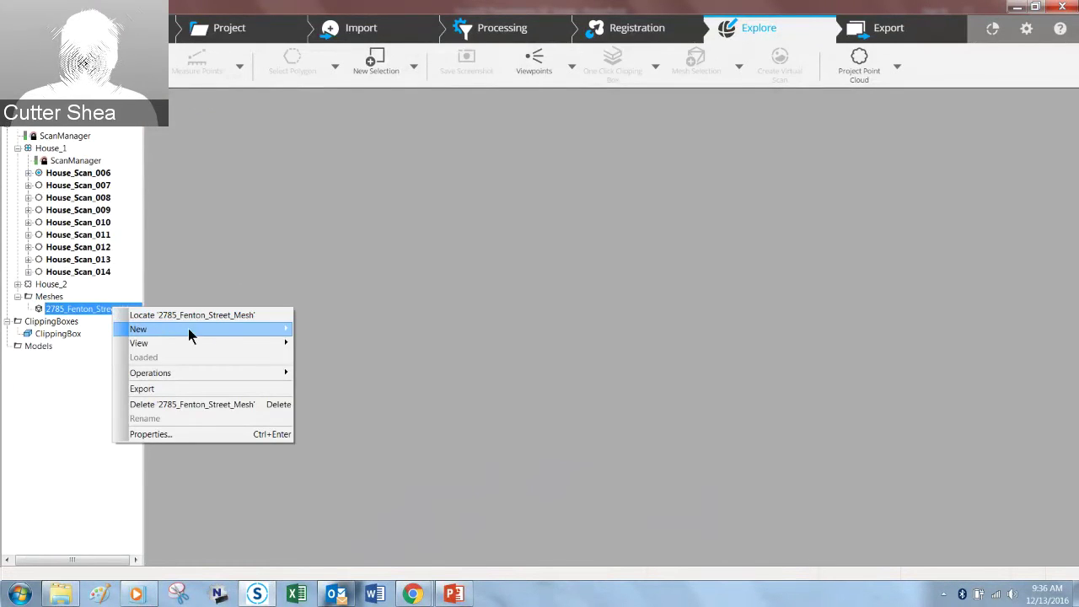
pyautogui.moveTo(227, 346)
pyautogui.click(306, 344)
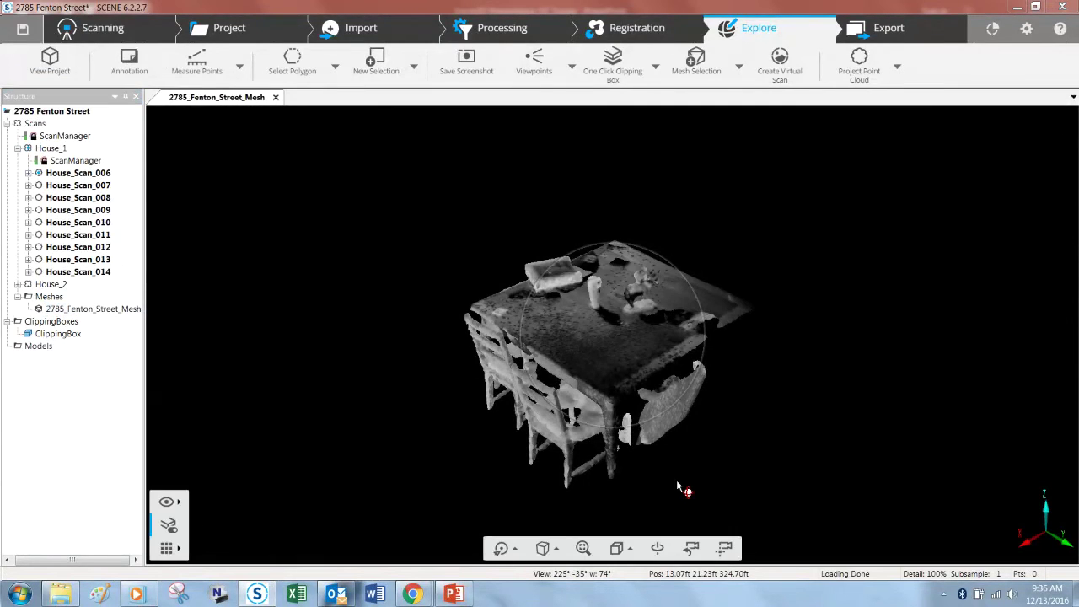
pyautogui.moveTo(661, 489); pyautogui.dragTo(852, 452)
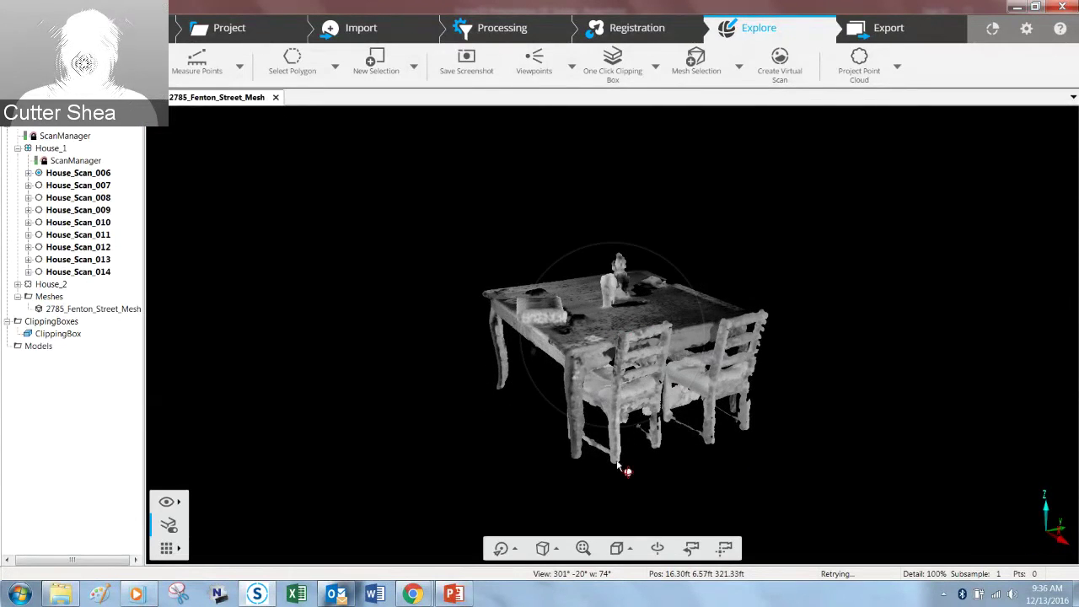
pyautogui.moveTo(613, 470); pyautogui.dragTo(655, 483)
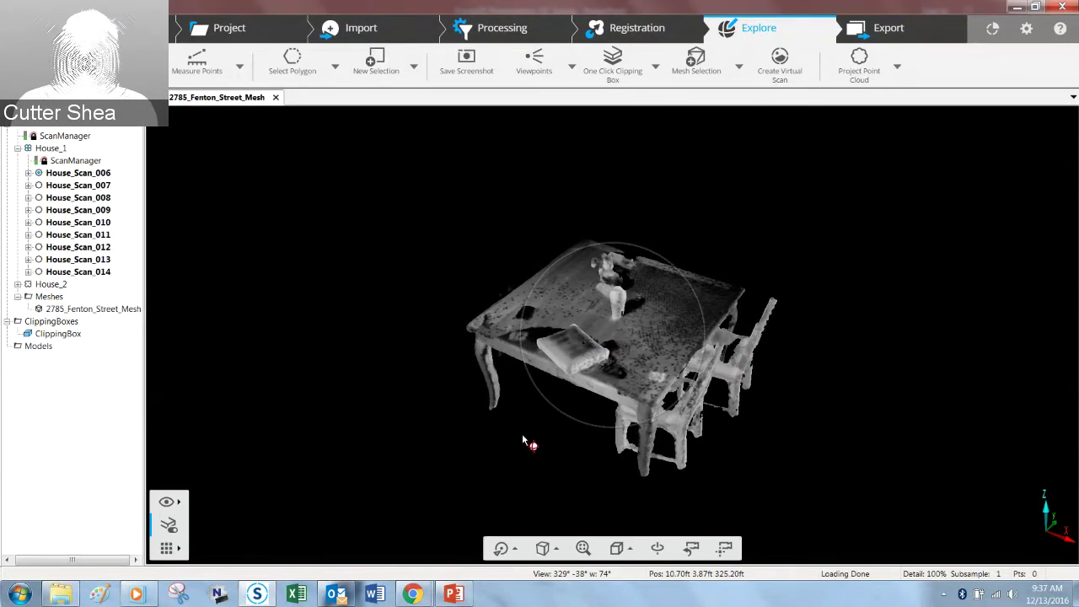
pyautogui.moveTo(515, 447); pyautogui.dragTo(593, 409)
pyautogui.moveTo(526, 434); pyautogui.dragTo(450, 441)
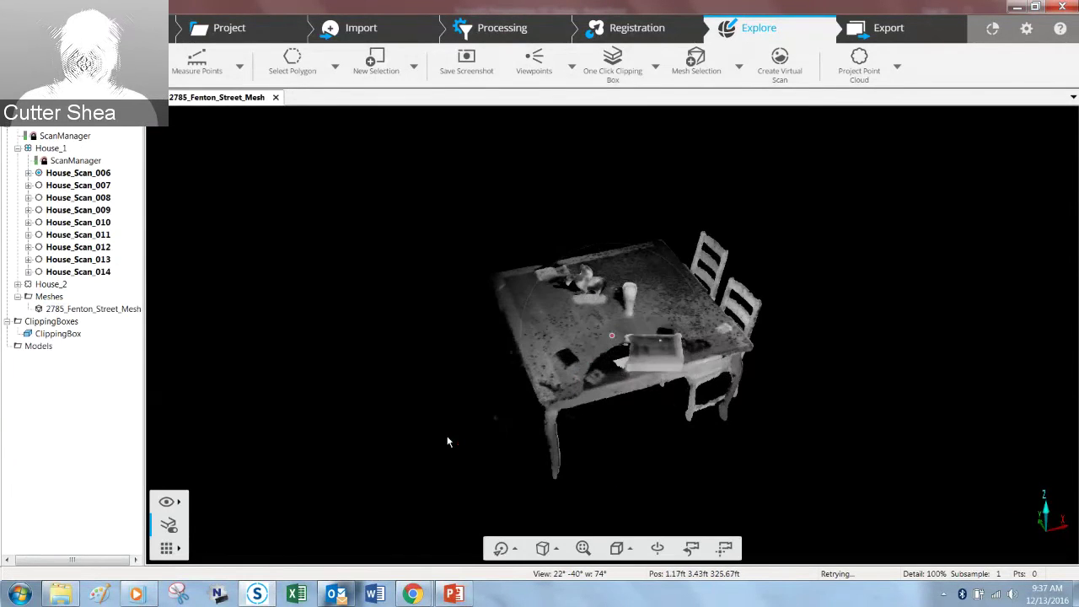
# Step: Delete the old Meshes folder and close the old mesh's 3D view
pyautogui.rightClick(49, 296)
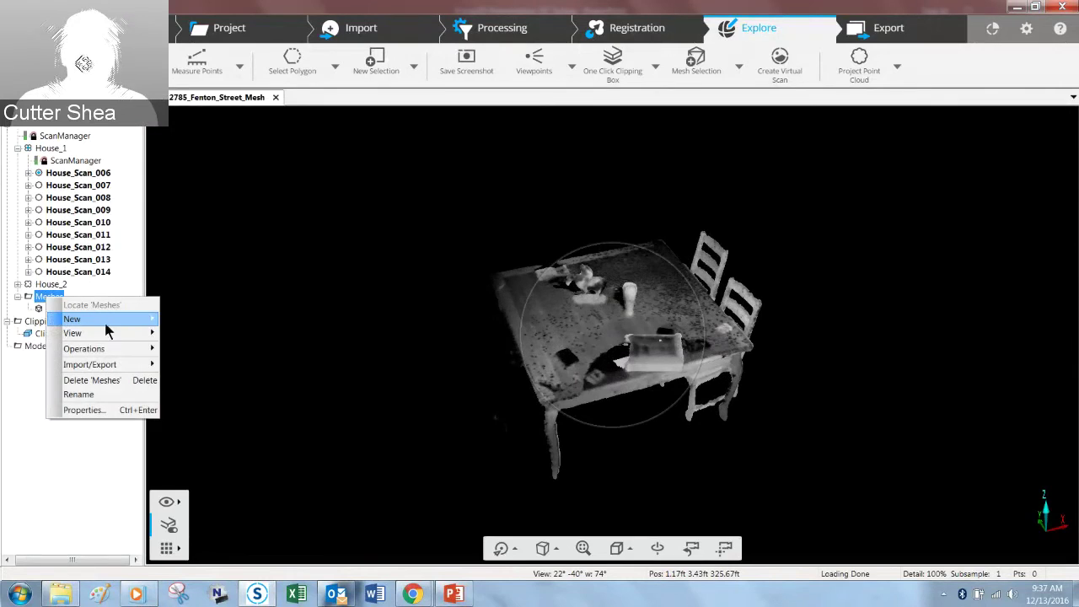
pyautogui.click(118, 380)
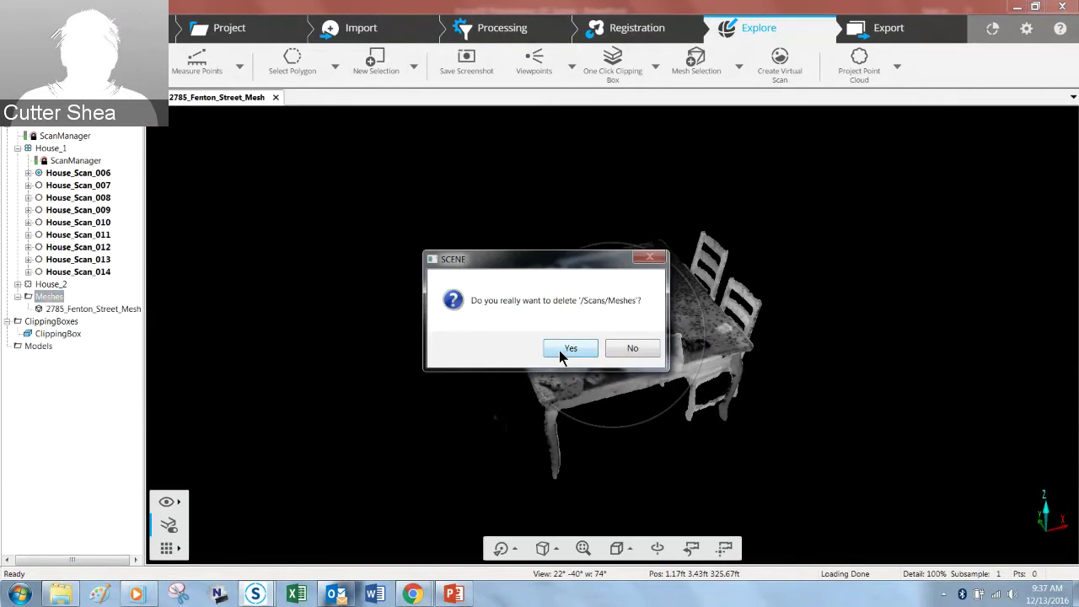
pyautogui.click(561, 349)
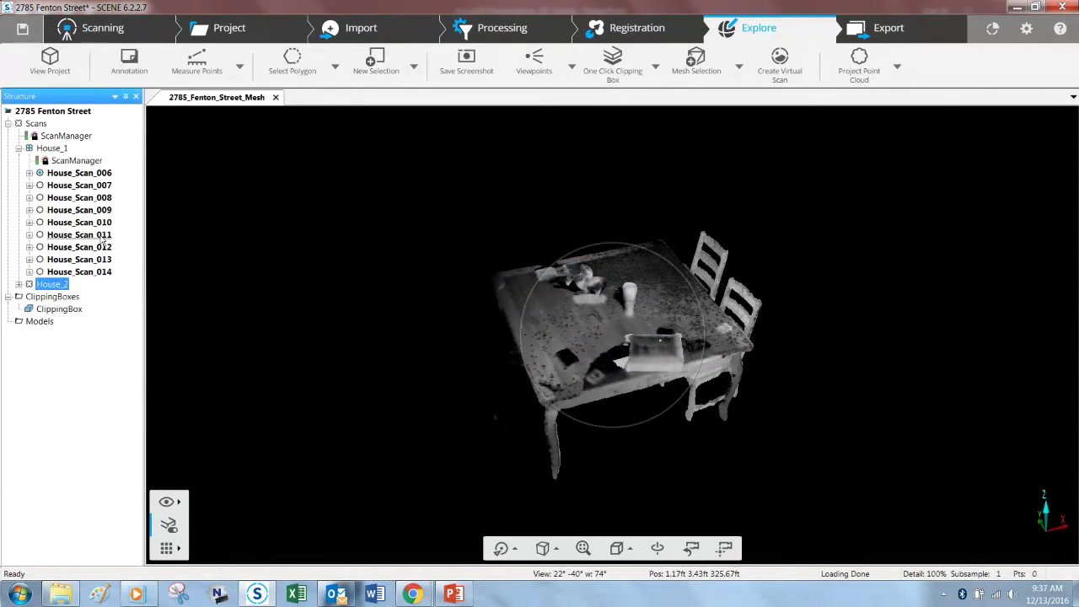
pyautogui.click(57, 296)
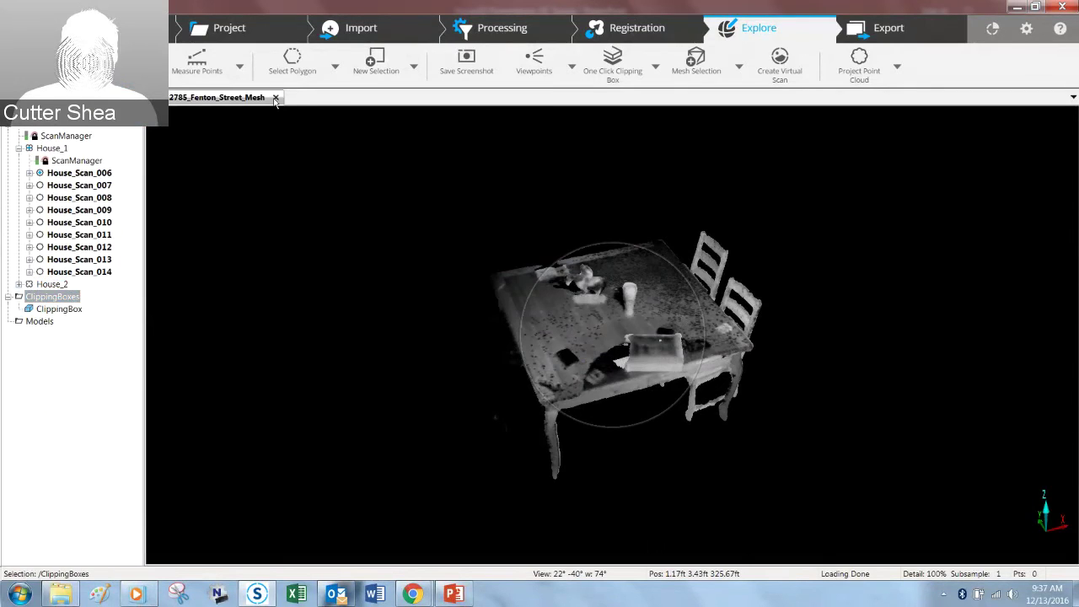
pyautogui.click(274, 98)
# Step: In a new 3D view, build a watertight, Geometry Only mesh from the active clipping box
pyautogui.click(747, 26)
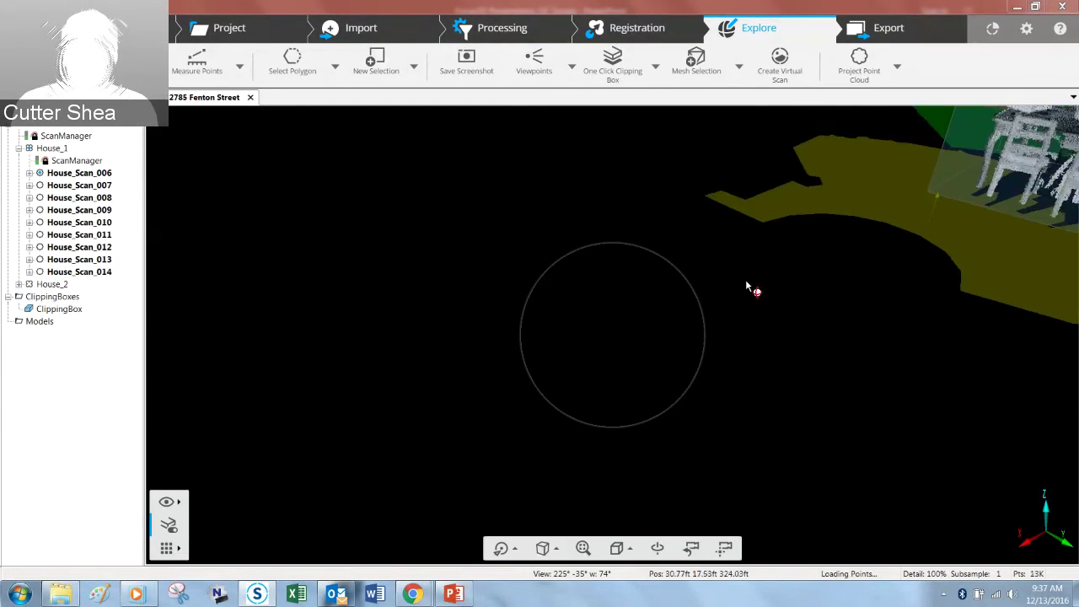
pyautogui.moveTo(883, 209); pyautogui.dragTo(627, 327, button='middle')
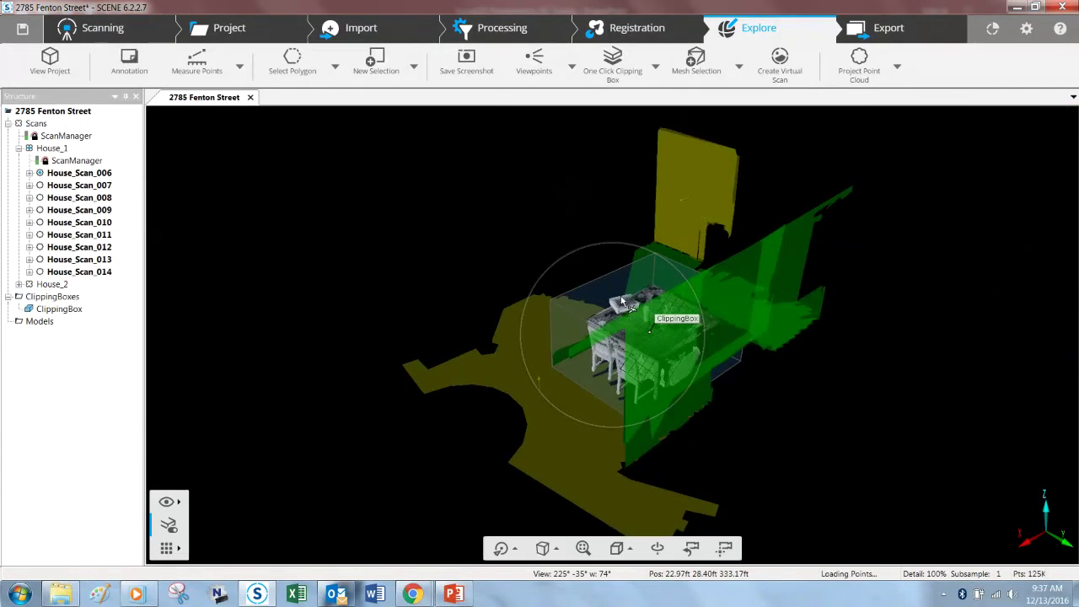
pyautogui.rightClick(622, 297)
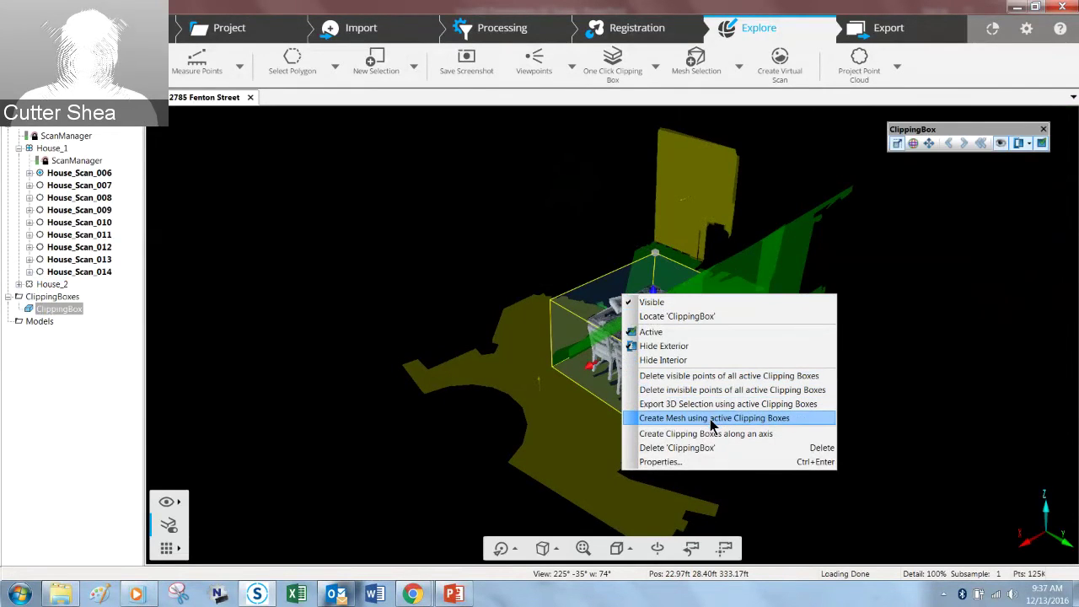
pyautogui.click(710, 418)
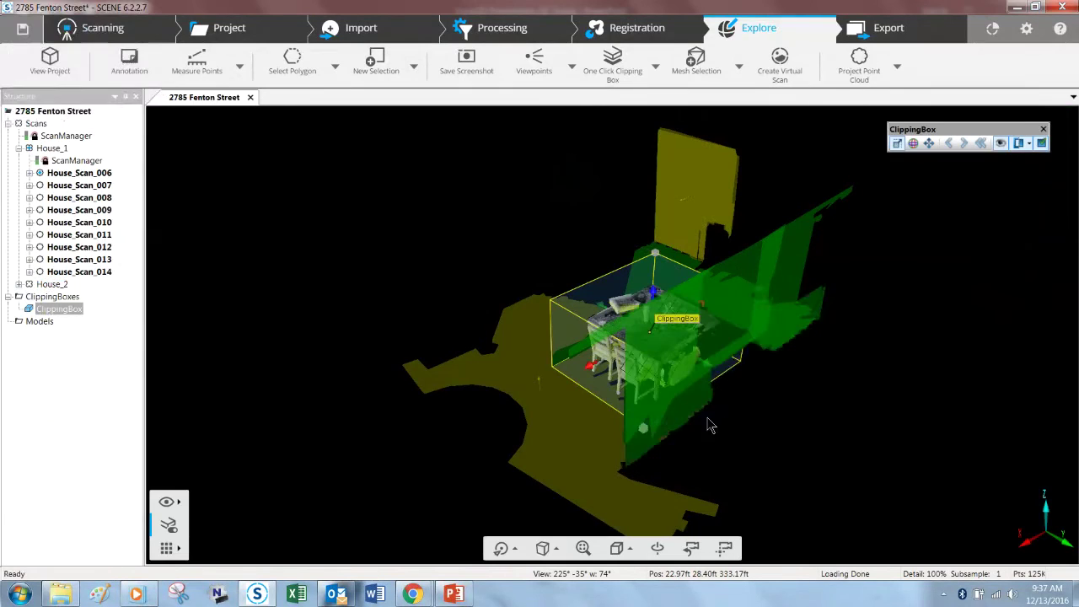
pyautogui.click(421, 216)
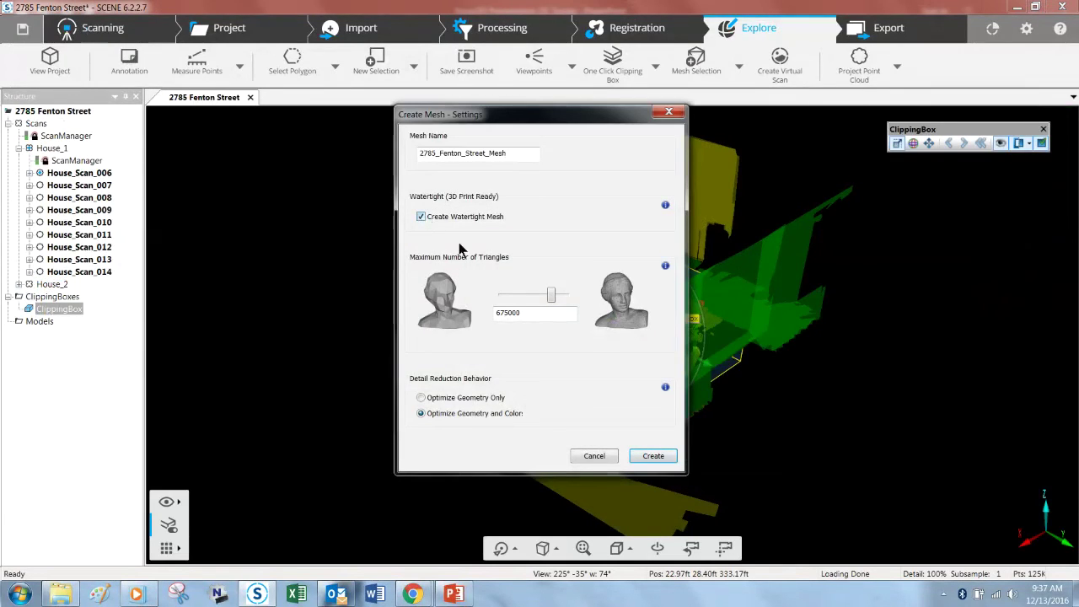
pyautogui.click(421, 397)
pyautogui.click(654, 455)
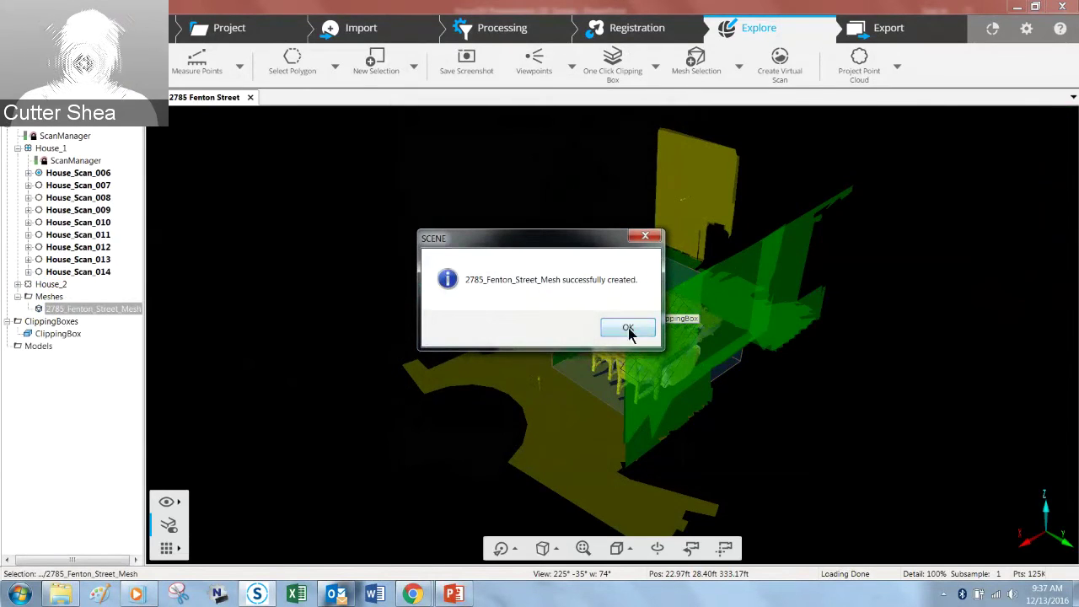
pyautogui.click(628, 329)
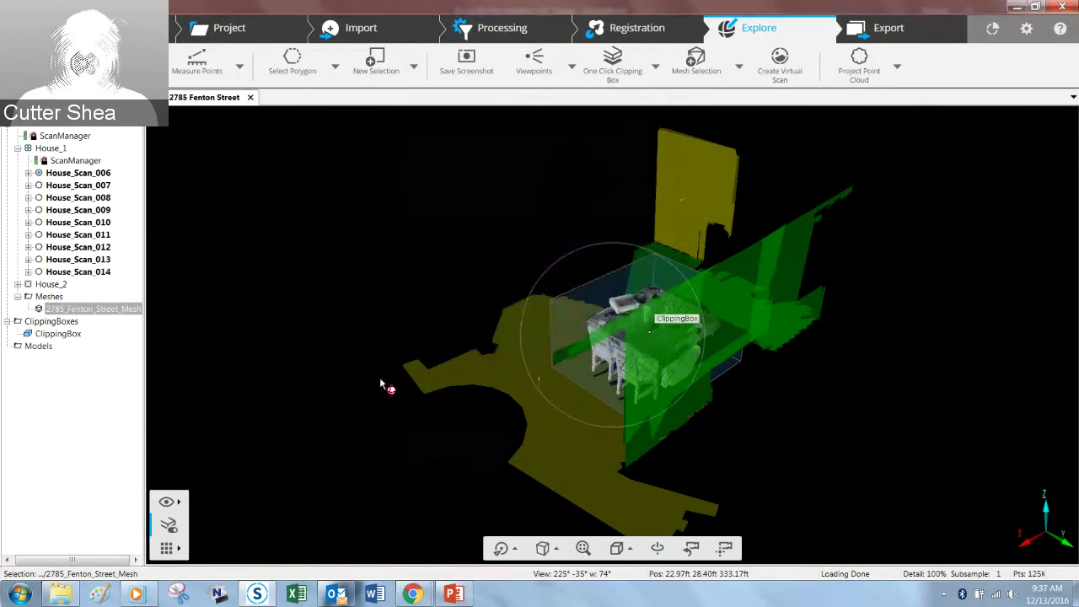
pyautogui.rightClick(74, 309)
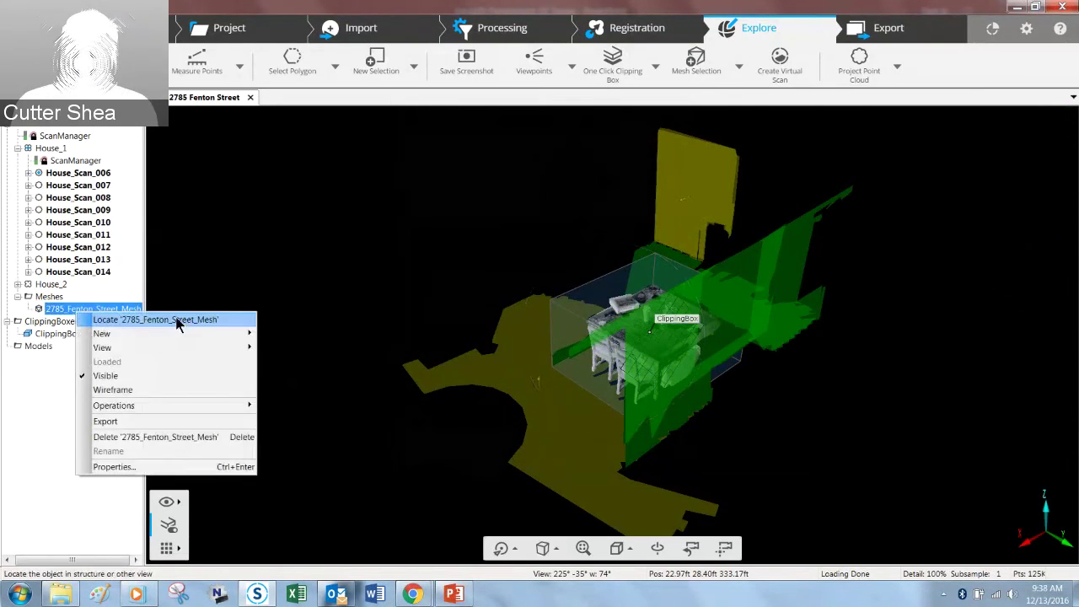
pyautogui.moveTo(196, 348)
pyautogui.click(287, 348)
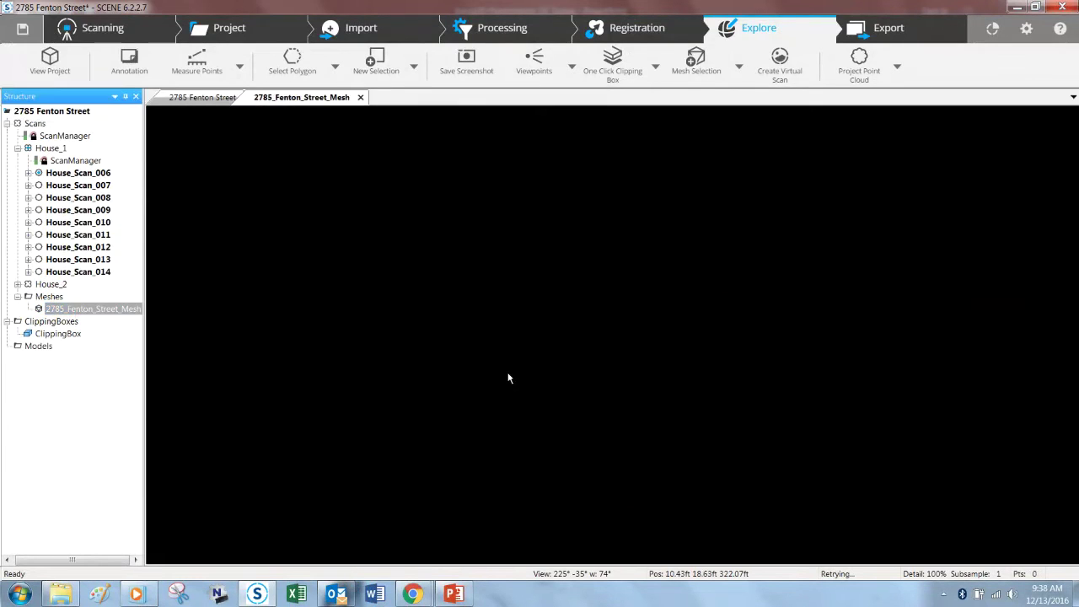
# Step: Orbit and pan the mesh to inspect the dining table and chairs from several angles
pyautogui.moveTo(789, 453)
pyautogui.mouseDown()
pyautogui.moveTo(827, 413)
pyautogui.moveTo(791, 431)
pyautogui.mouseUp()
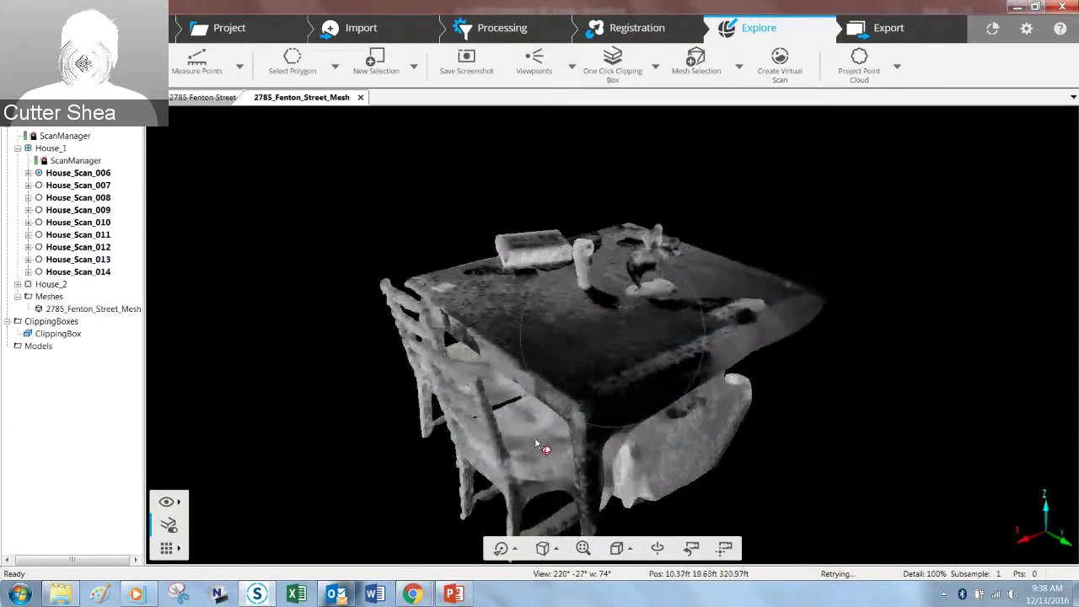
pyautogui.moveTo(759, 489); pyautogui.dragTo(831, 446)
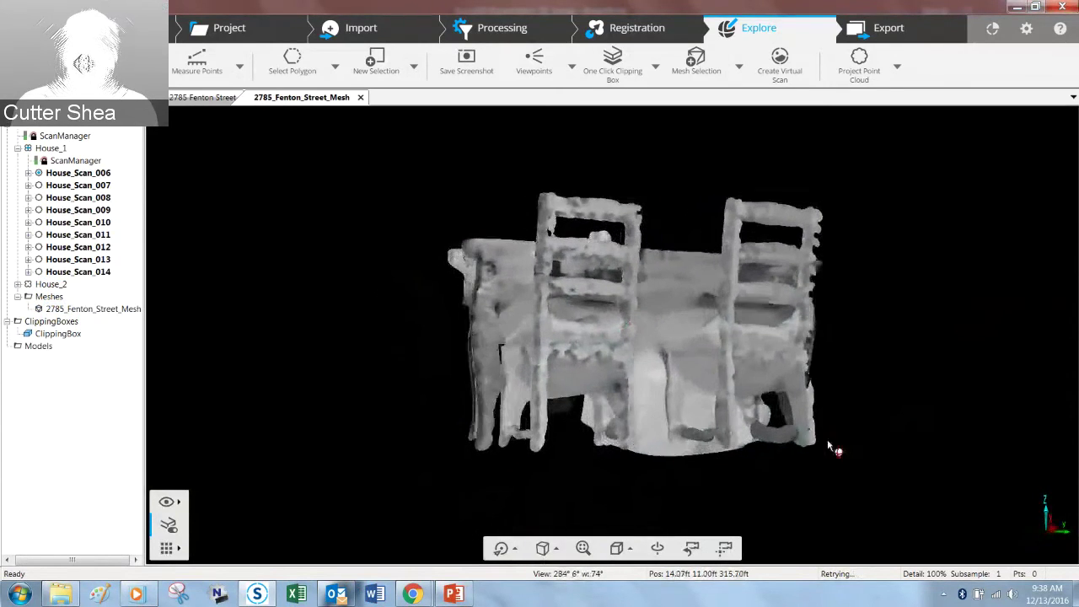
pyautogui.moveTo(699, 477); pyautogui.dragTo(772, 417)
pyautogui.moveTo(771, 417); pyautogui.dragTo(796, 323, button='right')
pyautogui.moveTo(523, 434); pyautogui.dragTo(768, 413)
pyautogui.moveTo(735, 276); pyautogui.dragTo(735, 276)
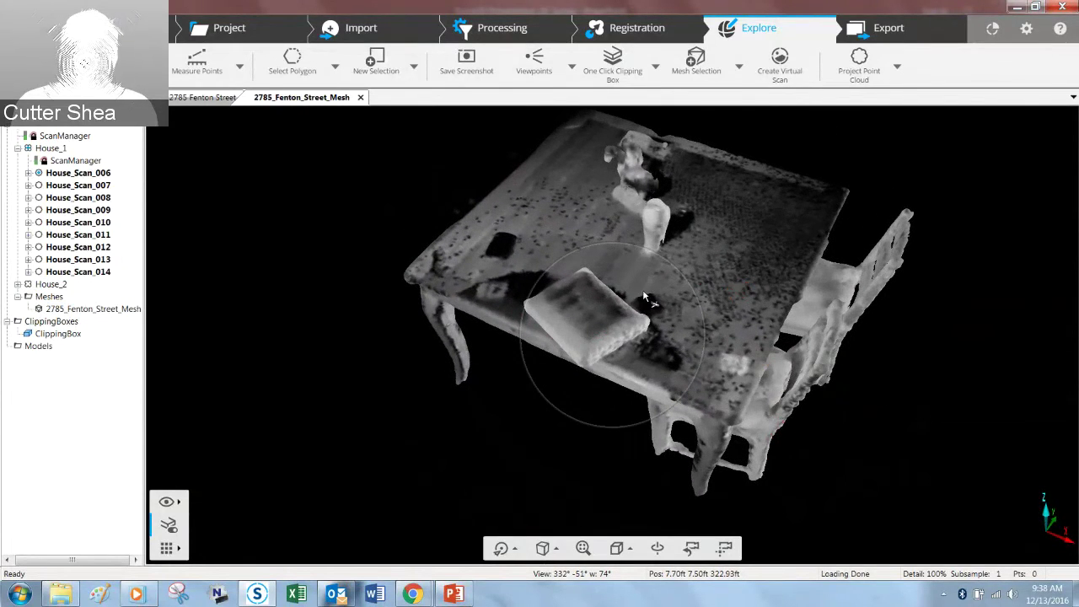
pyautogui.rightClick(809, 204)
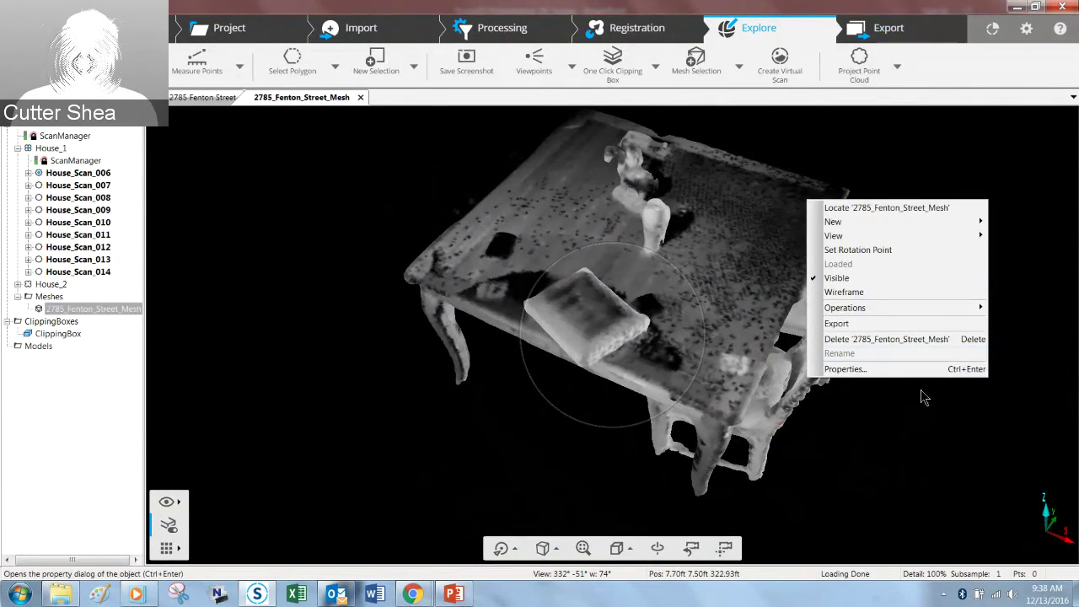
pyautogui.click(894, 409)
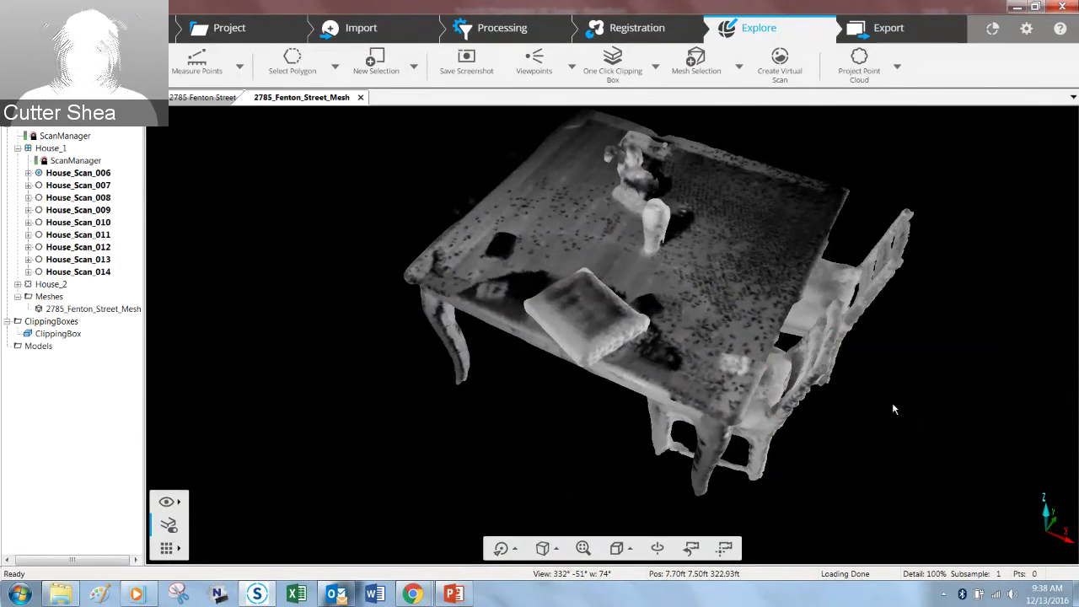
pyautogui.moveTo(894, 409)
pyautogui.mouseDown()
pyautogui.moveTo(879, 408)
pyautogui.moveTo(886, 332)
pyautogui.moveTo(811, 386)
pyautogui.mouseUp()
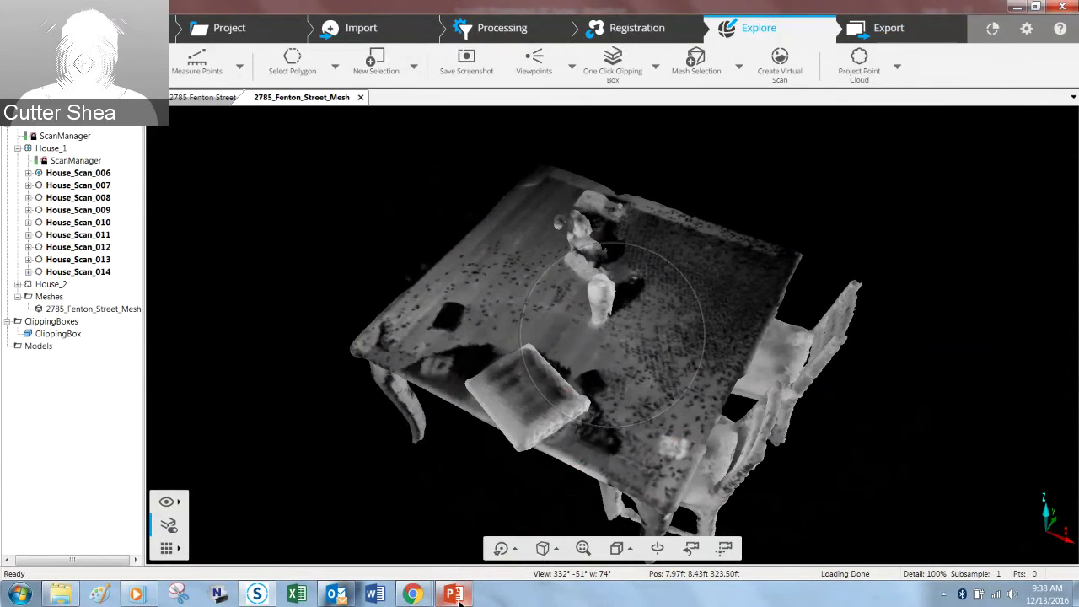
# Step: Switch to the Focus3D presentation and play slide 5, "What's New In SCENE 6.2", as a slide show
pyautogui.moveTo(455, 593)
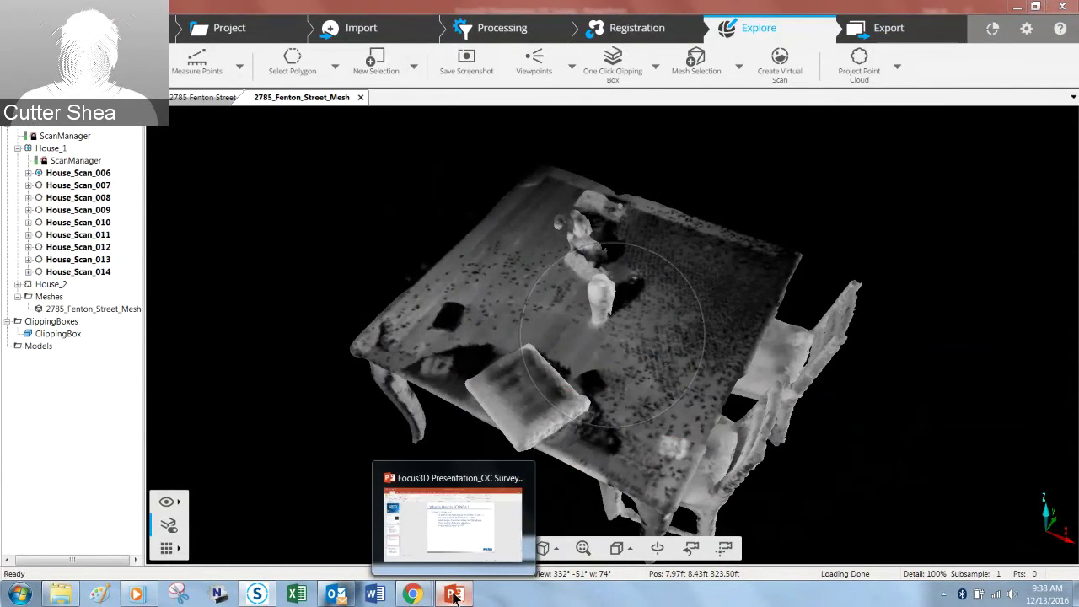
pyautogui.click(417, 535)
pyautogui.click(95, 480)
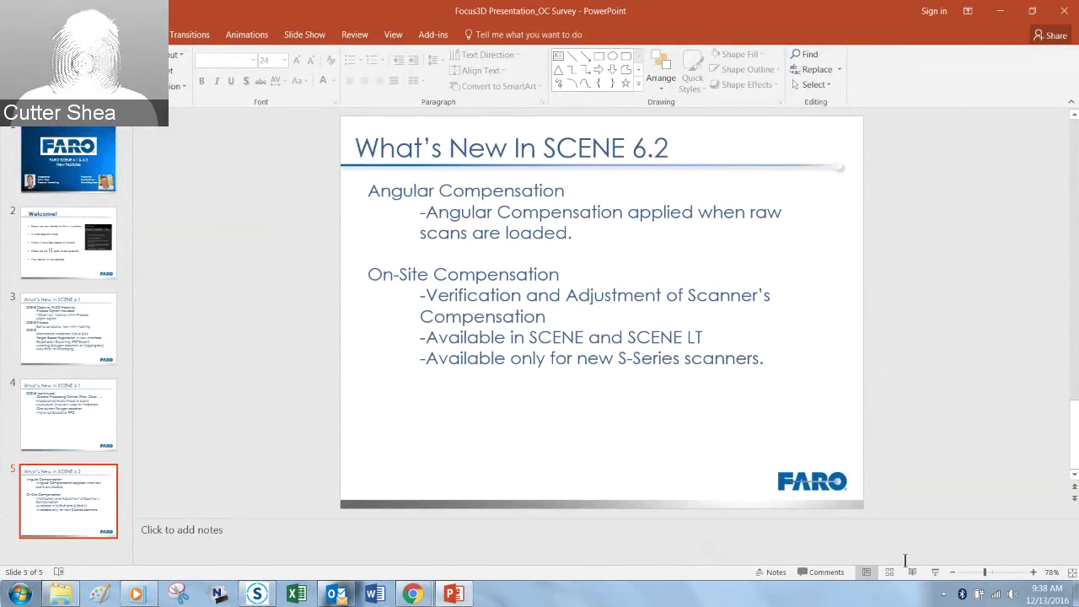
pyautogui.click(936, 572)
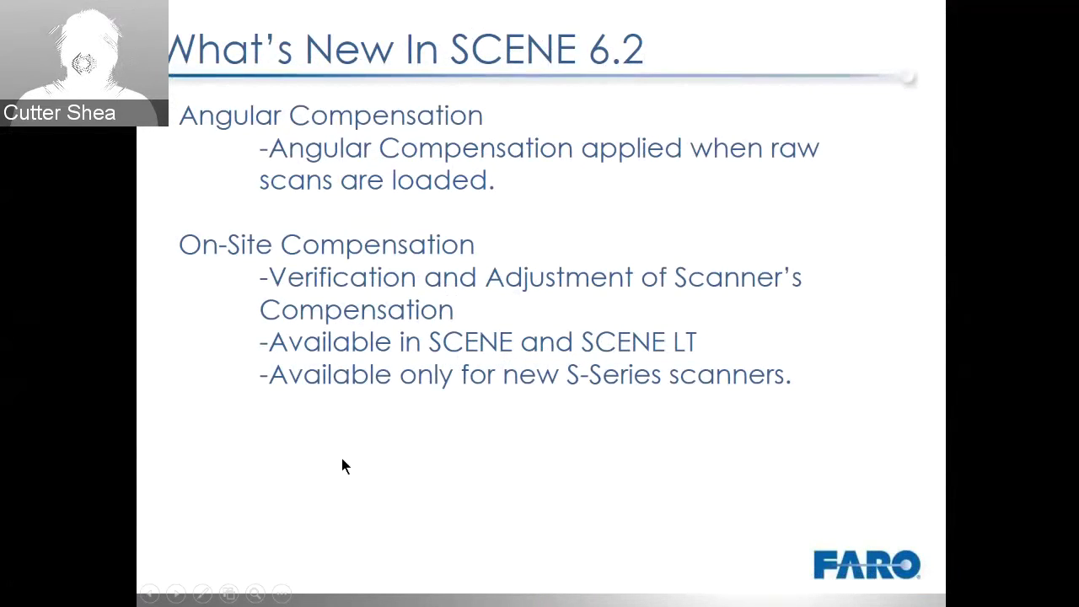
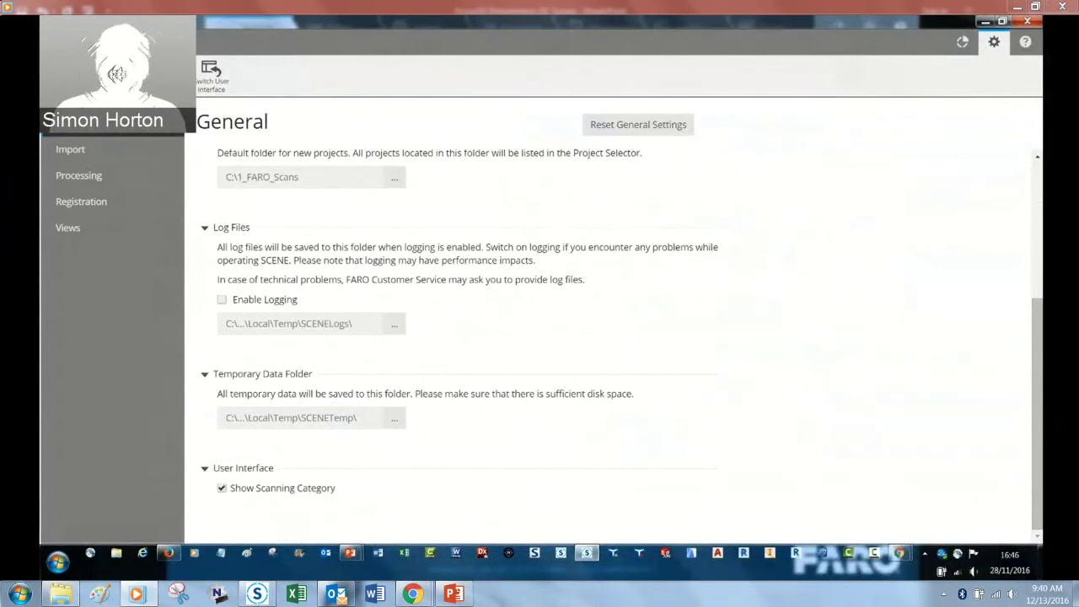
# Step: Close the General settings page to return to the Scan-01_Mesh 3D view of the helmet-shaped mesh
pyautogui.click(61, 42)
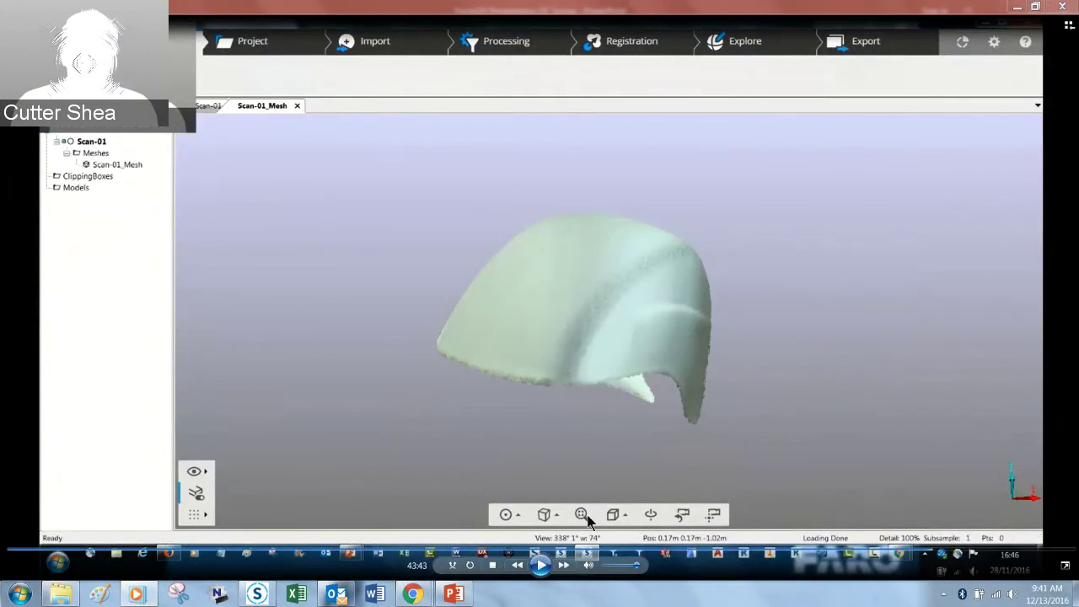
# Step: Play the embedded video through to the On-Site Compensation '1. Setup' WLAN connection page
pyautogui.click(540, 565)
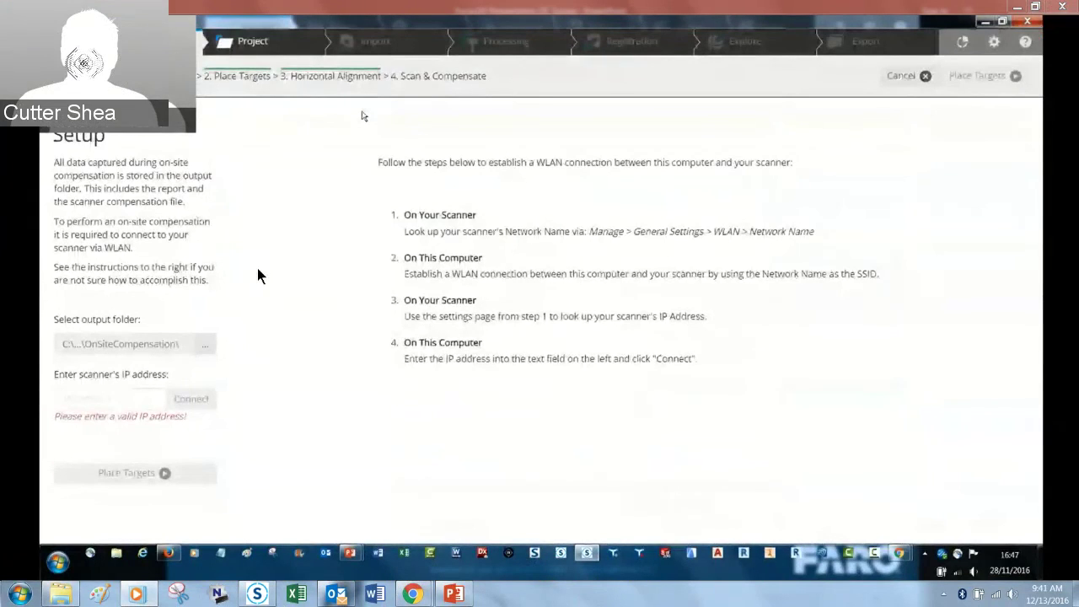
pyautogui.moveTo(542, 349)
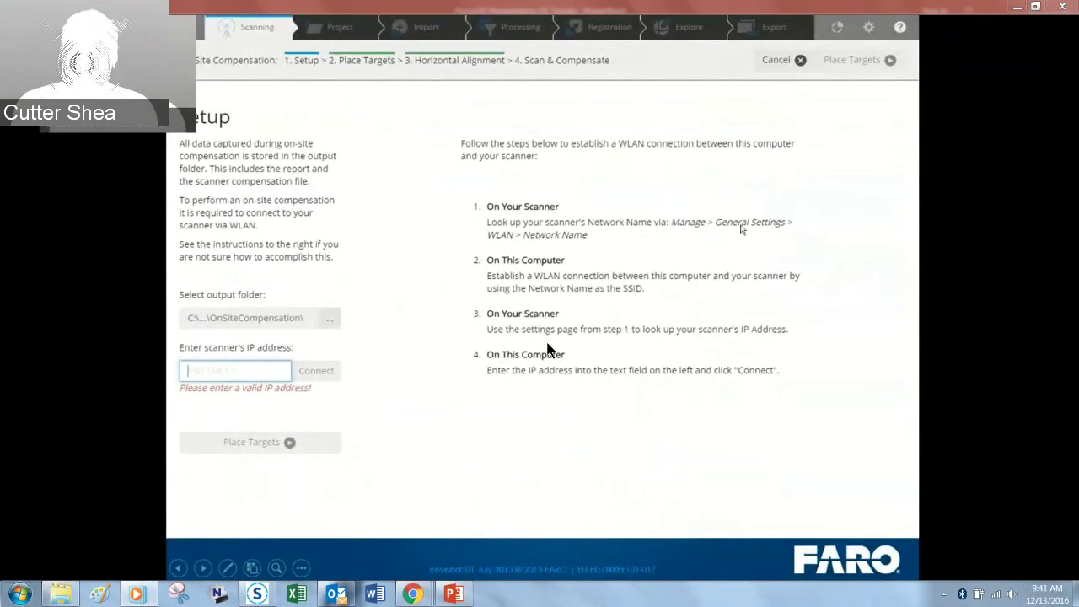
pyautogui.moveTo(526, 329)
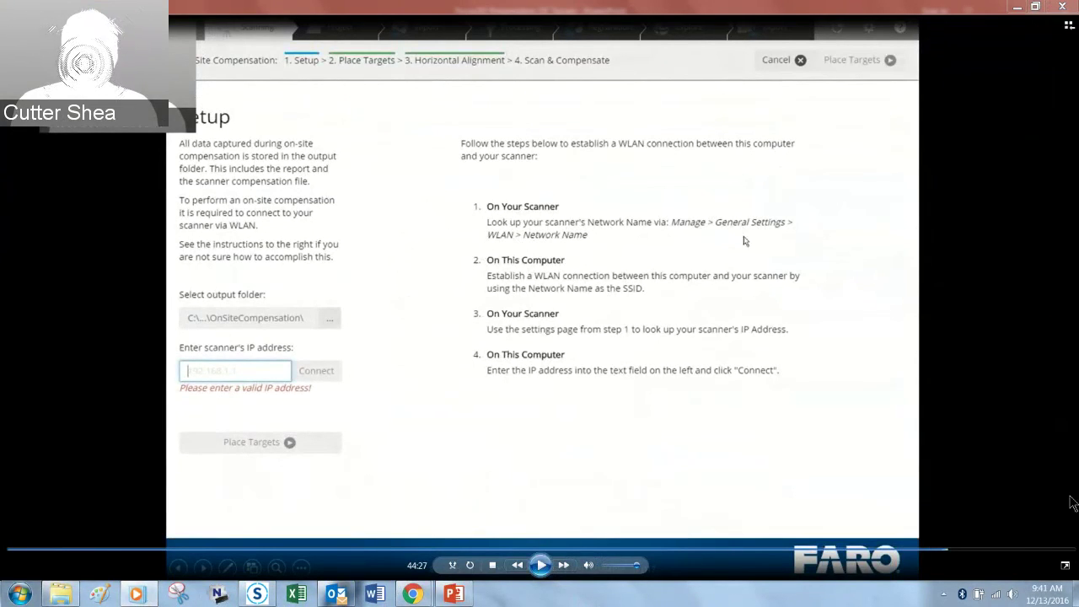
pyautogui.click(1013, 594)
pyautogui.moveTo(1012, 413); pyautogui.dragTo(1009, 460)
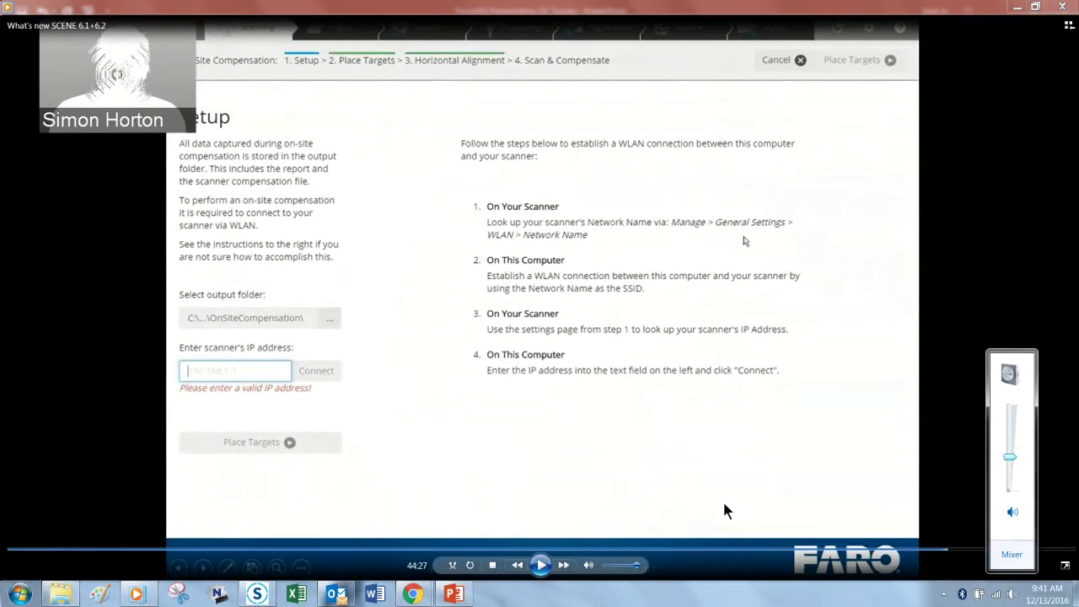
pyautogui.click(539, 567)
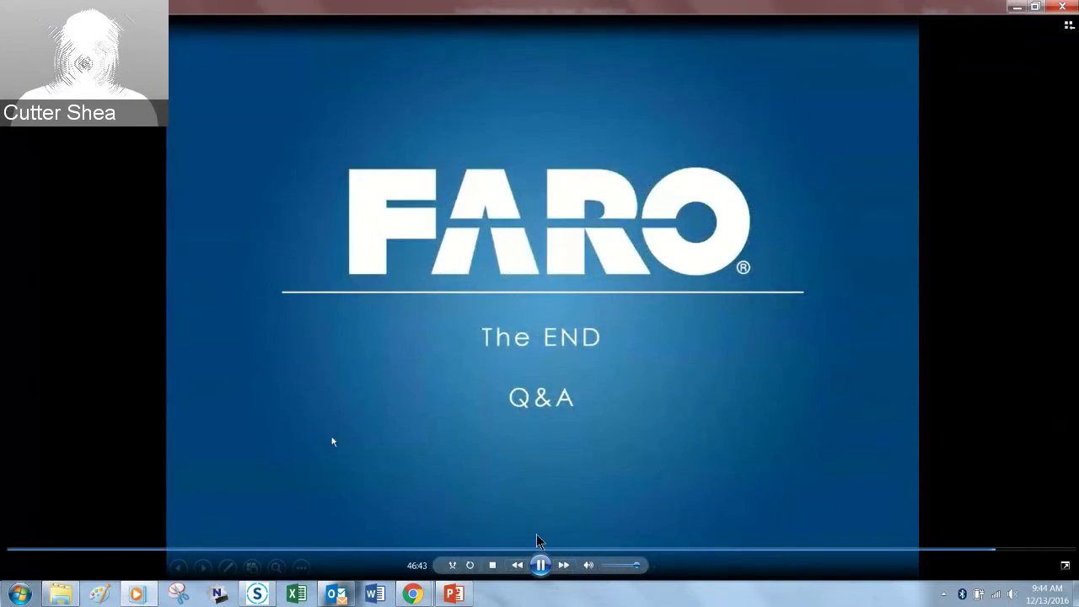
# Step: Pause the video on the closing FARO 'The END / Q&A' slide
pyautogui.click(541, 565)
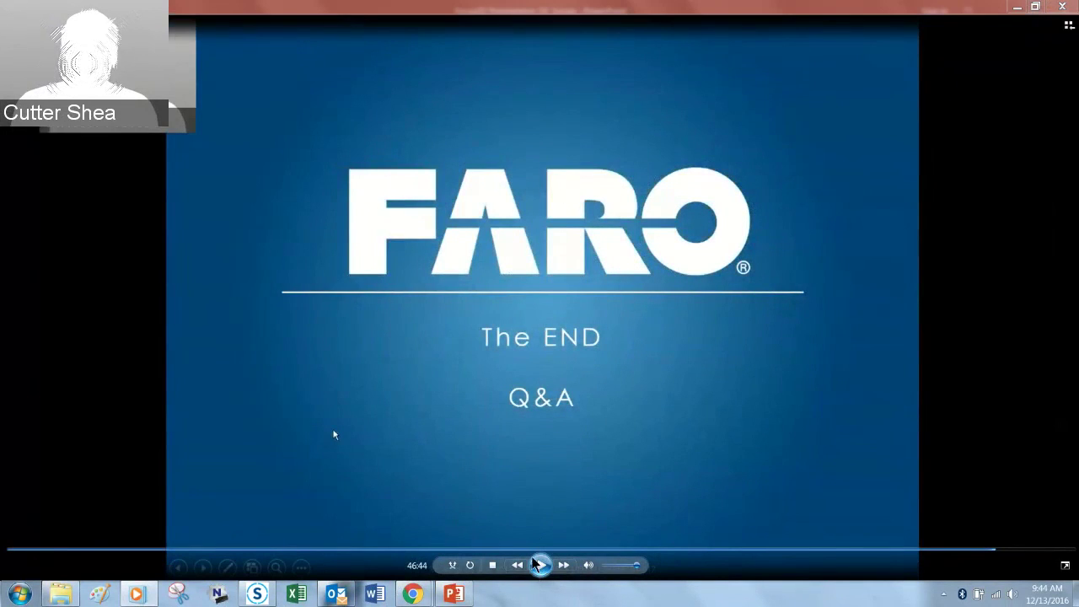